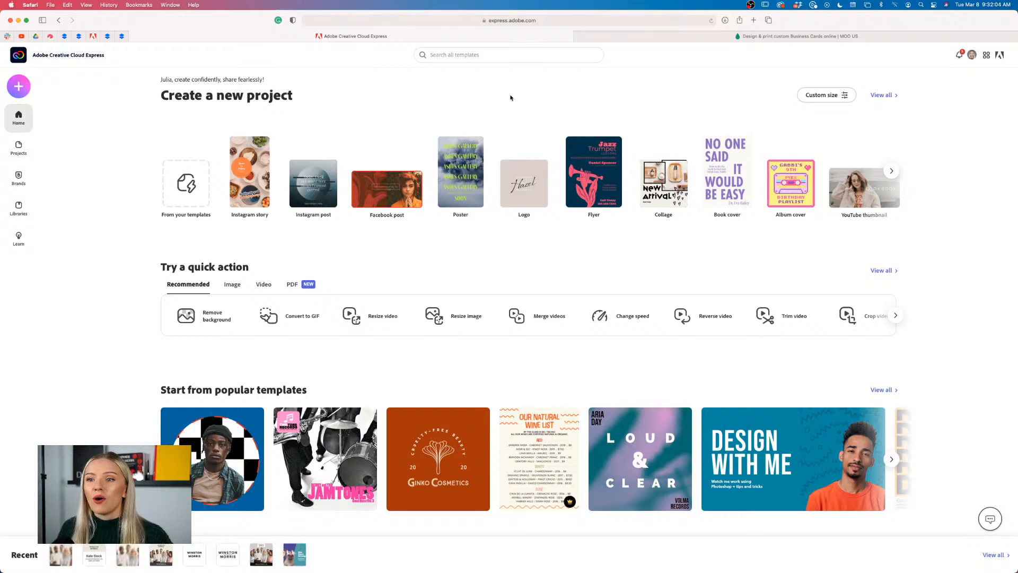
{"action": "scroll", "coordinate": [145, 187], "scroll_direction": "down", "scroll_amount": 1}
{"action": "scroll", "coordinate": [144, 187], "scroll_direction": "down", "scroll_amount": 2}
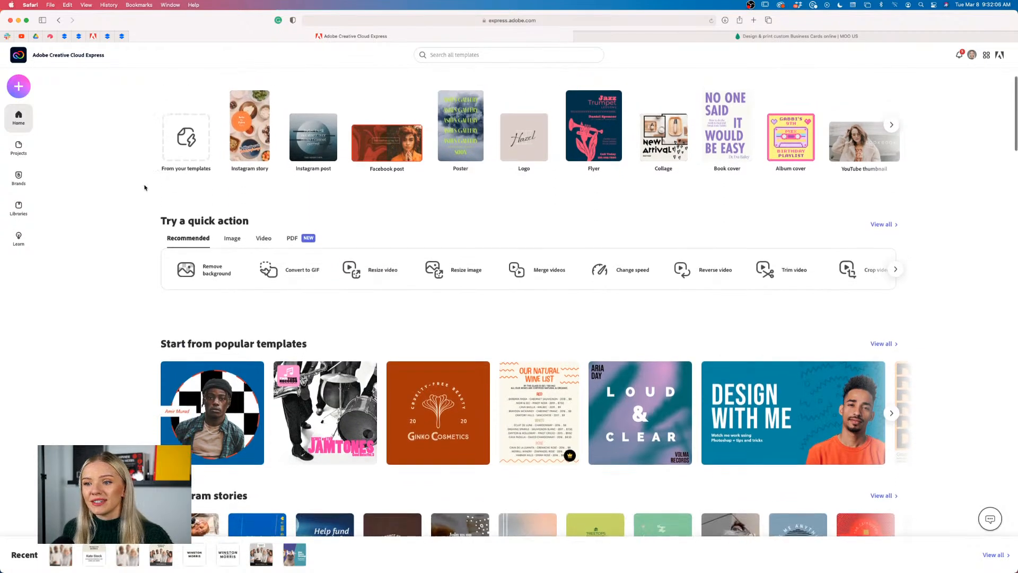
{"action": "scroll", "coordinate": [144, 187], "scroll_direction": "up", "scroll_amount": 2}
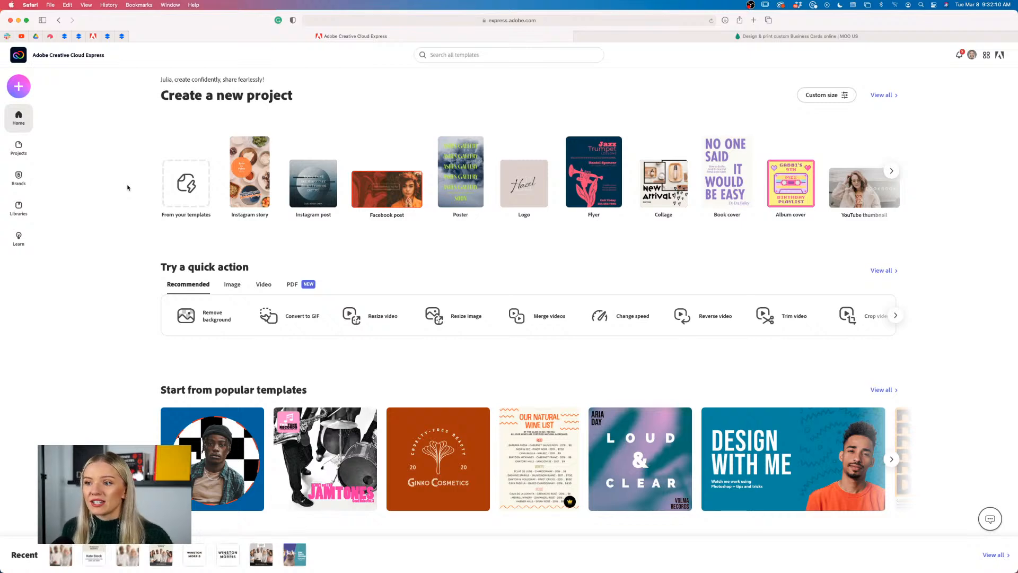
{"action": "scroll", "coordinate": [128, 187], "scroll_direction": "down", "scroll_amount": 1}
{"action": "scroll", "coordinate": [127, 188], "scroll_direction": "up", "scroll_amount": 1}
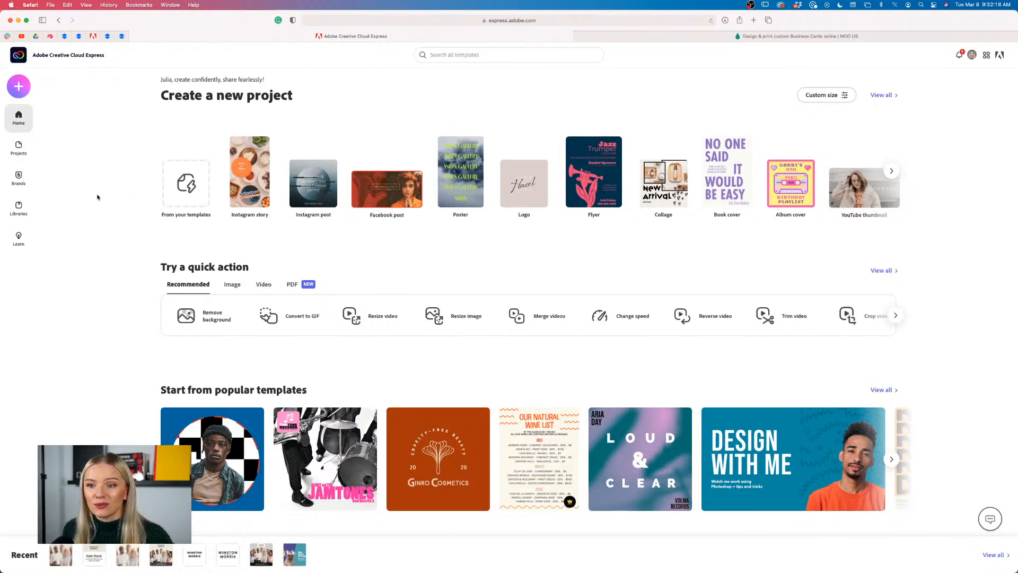
{"action": "scroll", "coordinate": [97, 197], "scroll_direction": "down", "scroll_amount": 6}
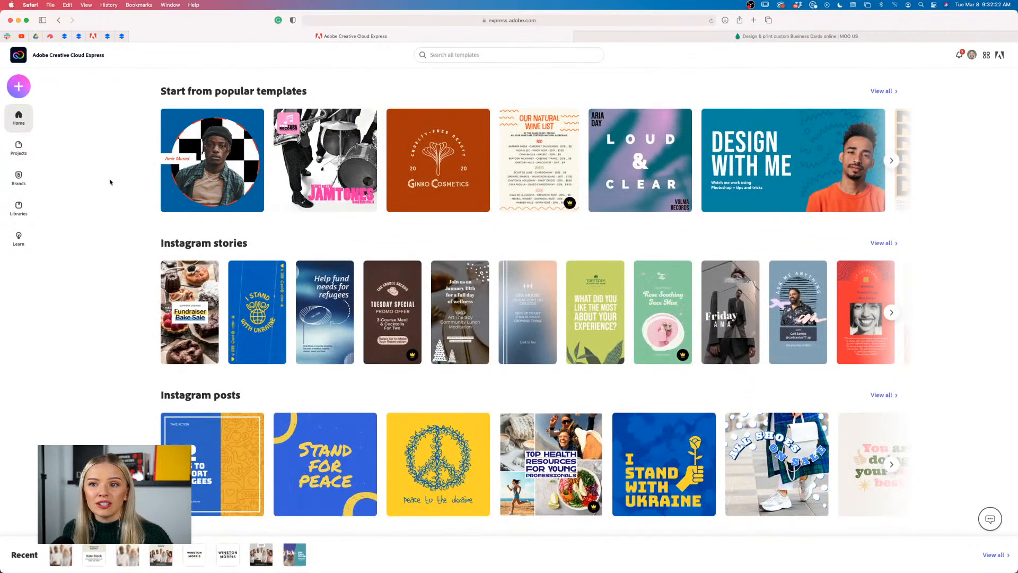
{"action": "scroll", "coordinate": [110, 182], "scroll_direction": "down", "scroll_amount": 3}
{"action": "scroll", "coordinate": [110, 182], "scroll_direction": "down", "scroll_amount": 3}
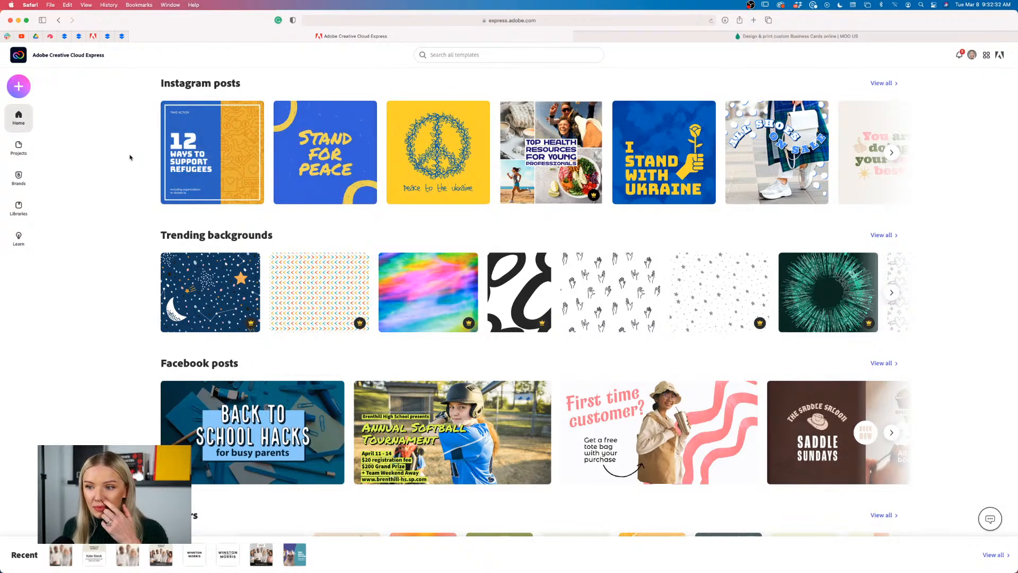
{"action": "scroll", "coordinate": [130, 157], "scroll_direction": "down", "scroll_amount": 5}
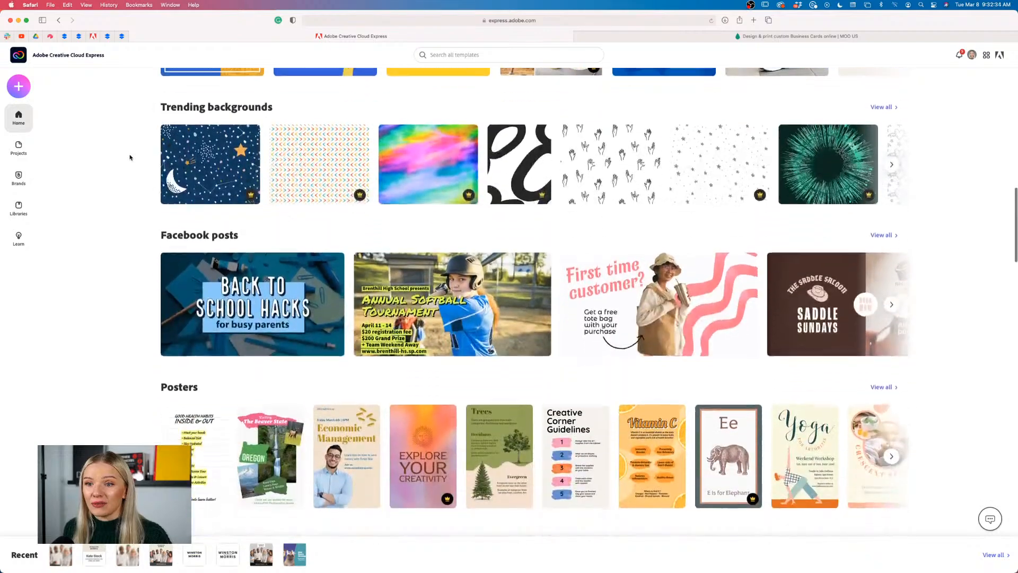
{"action": "scroll", "coordinate": [130, 157], "scroll_direction": "up", "scroll_amount": 1}
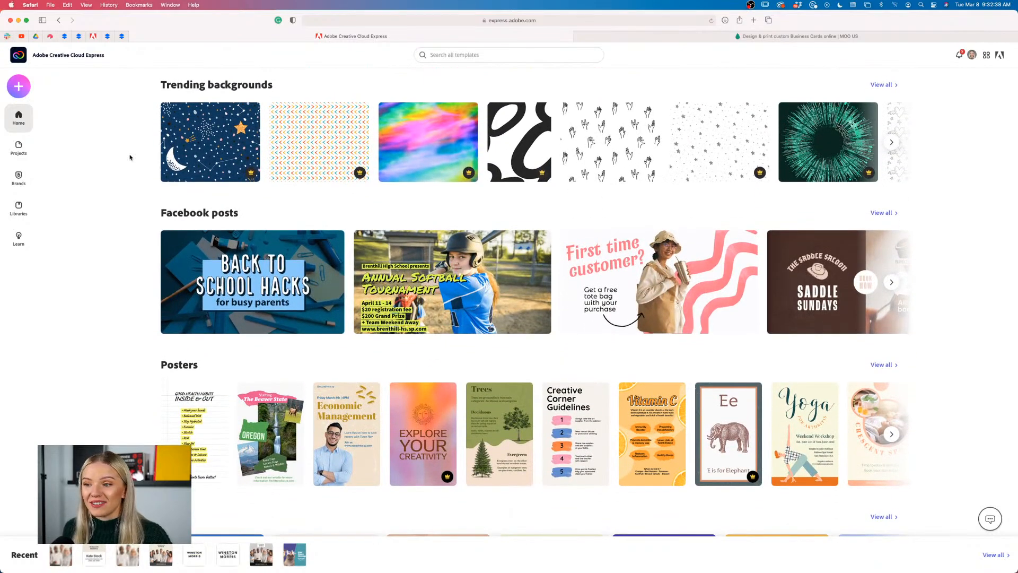
{"action": "scroll", "coordinate": [130, 157], "scroll_direction": "down", "scroll_amount": 4}
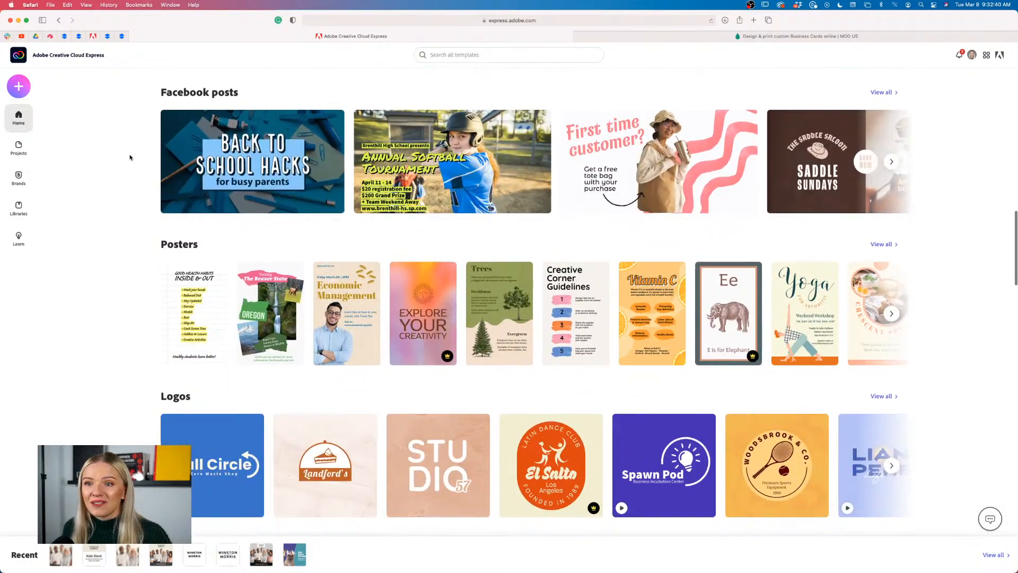
{"action": "scroll", "coordinate": [130, 157], "scroll_direction": "down", "scroll_amount": 5}
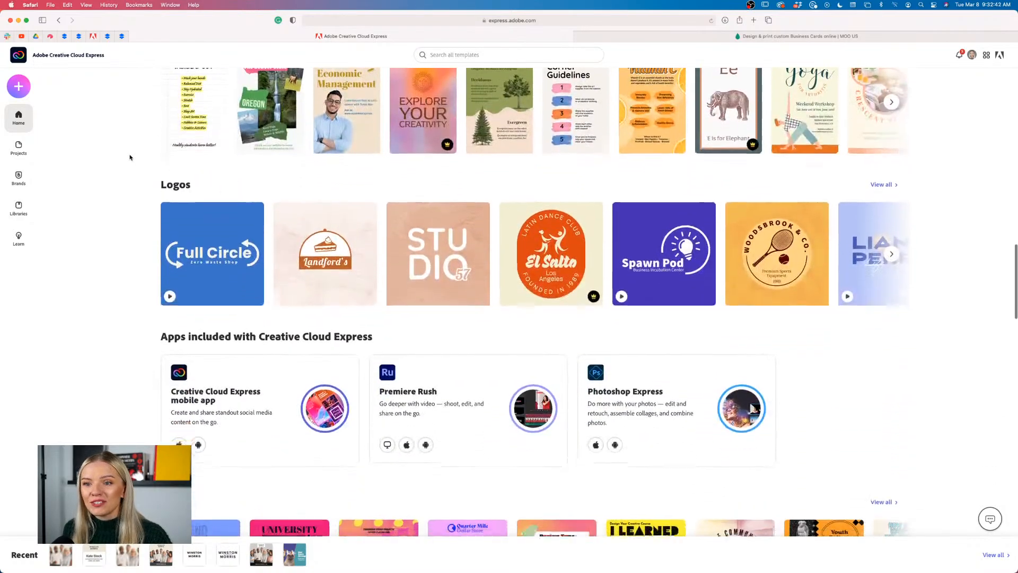
{"action": "scroll", "coordinate": [130, 158], "scroll_direction": "down", "scroll_amount": 14}
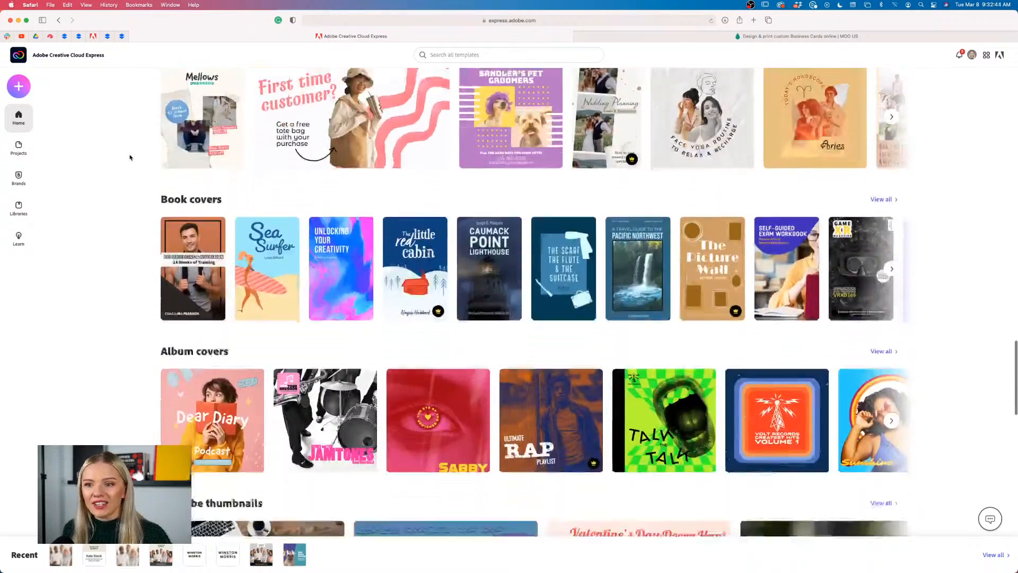
{"action": "scroll", "coordinate": [130, 158], "scroll_direction": "down", "scroll_amount": 4}
{"action": "scroll", "coordinate": [130, 158], "scroll_direction": "down", "scroll_amount": 4}
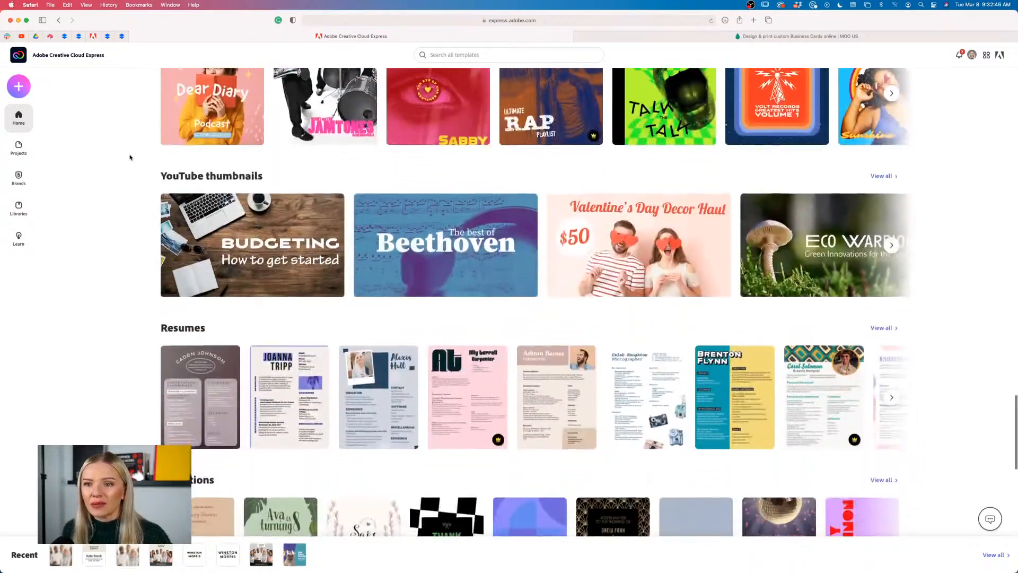
{"action": "scroll", "coordinate": [130, 157], "scroll_direction": "down", "scroll_amount": 6}
{"action": "scroll", "coordinate": [129, 158], "scroll_direction": "up", "scroll_amount": 5}
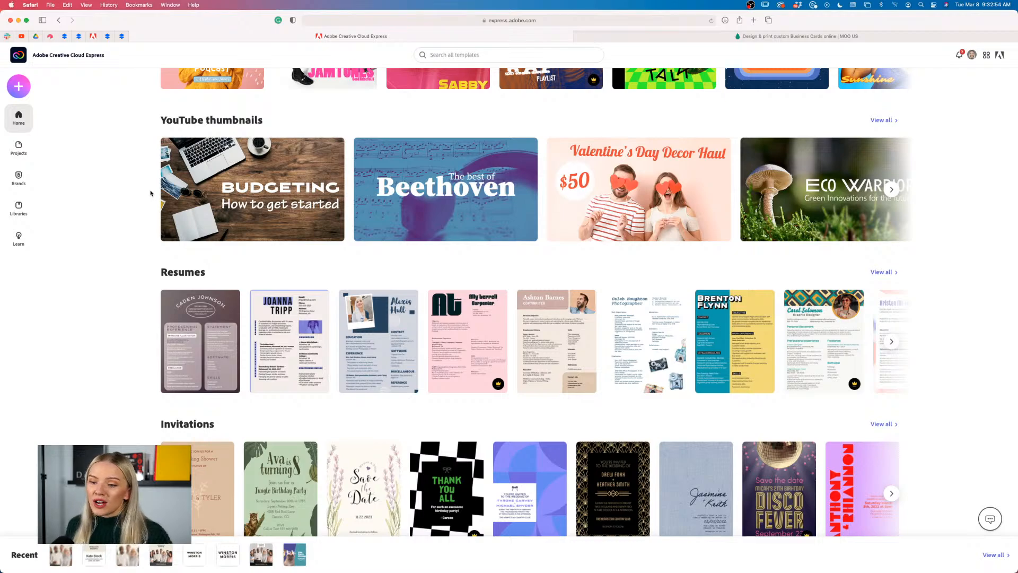
{"action": "scroll", "coordinate": [151, 194], "scroll_direction": "down", "scroll_amount": 8}
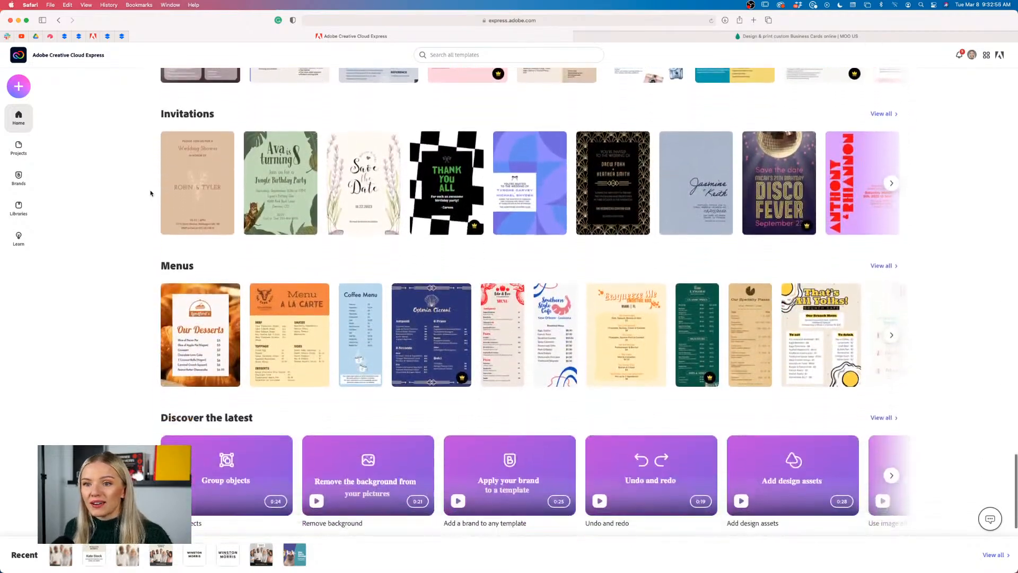
{"action": "scroll", "coordinate": [55, 296], "scroll_direction": "up", "scroll_amount": 4}
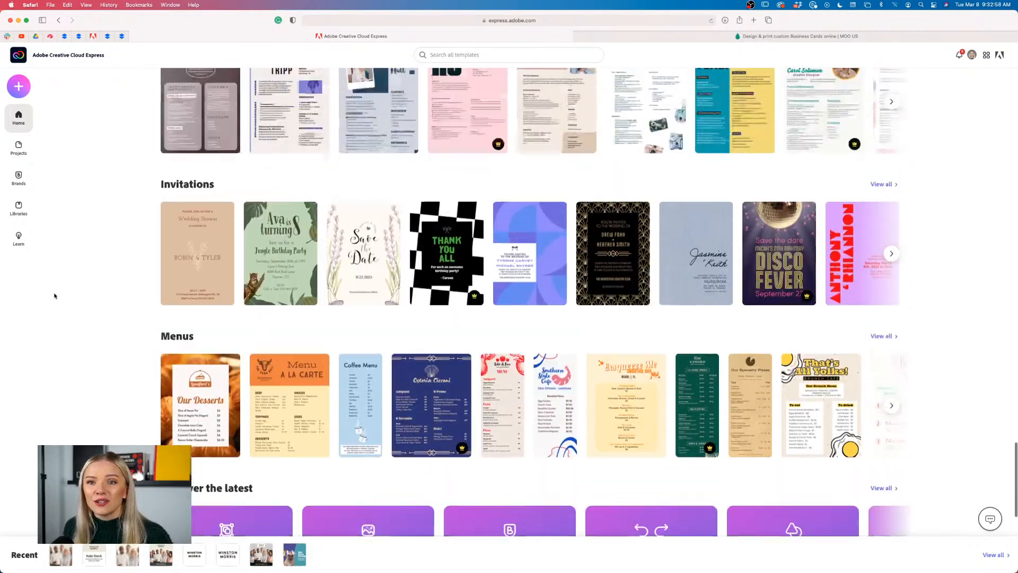
{"action": "scroll", "coordinate": [54, 296], "scroll_direction": "up", "scroll_amount": 15}
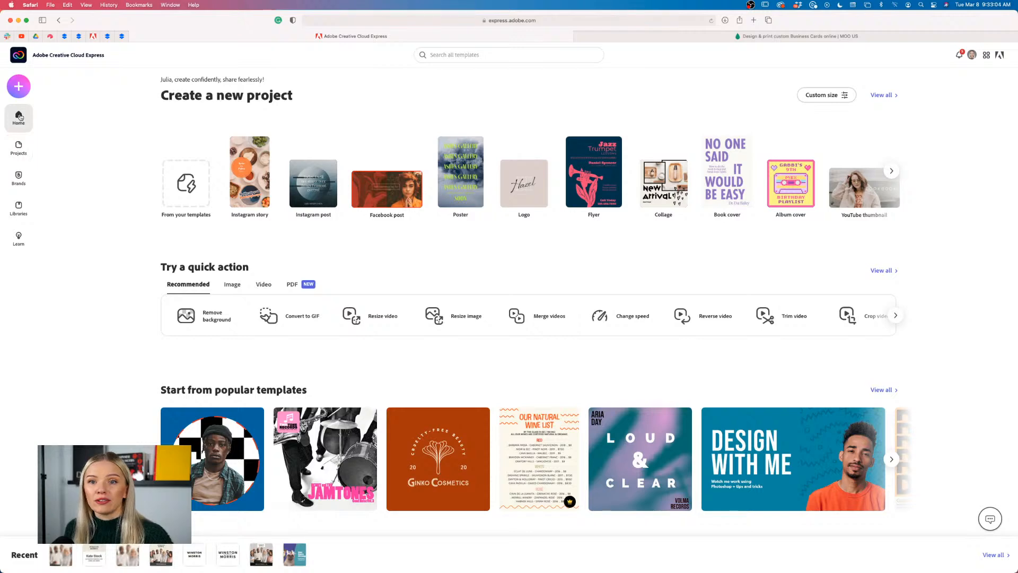
Go to Projects › Brands to view the DOGWORKS brand with colour #4FA3AB and Lato Bold
{"action": "left_click", "coordinate": [18, 148]}
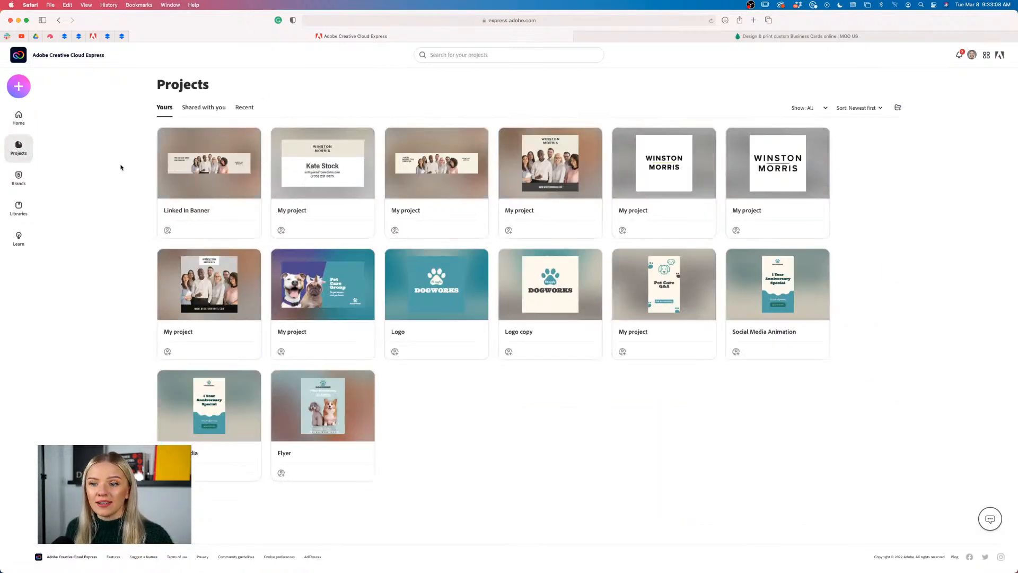
{"action": "left_click", "coordinate": [17, 179]}
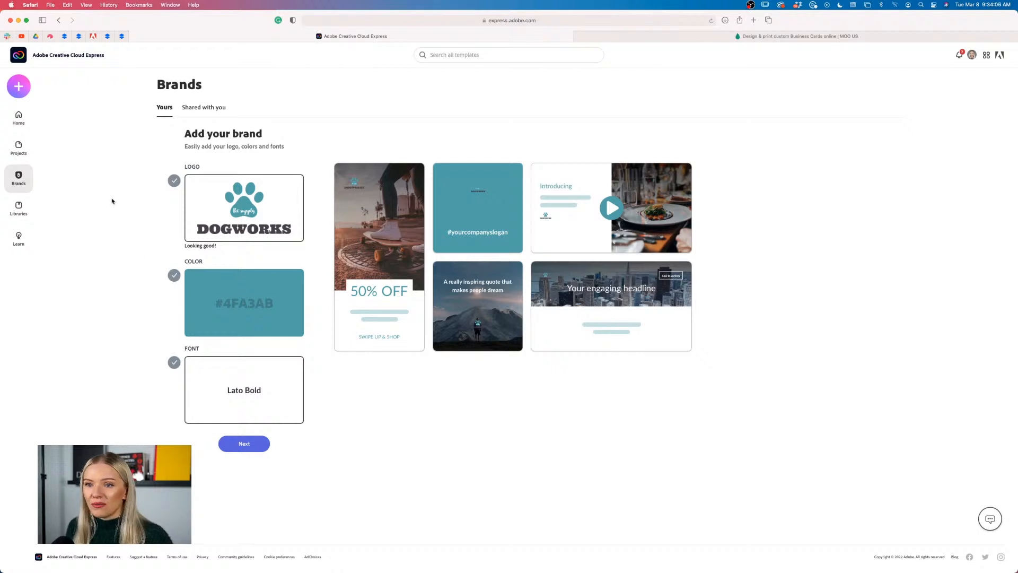
Bring up the Create new panel listing project types and image, video and PDF quick actions
{"action": "left_click", "coordinate": [19, 87]}
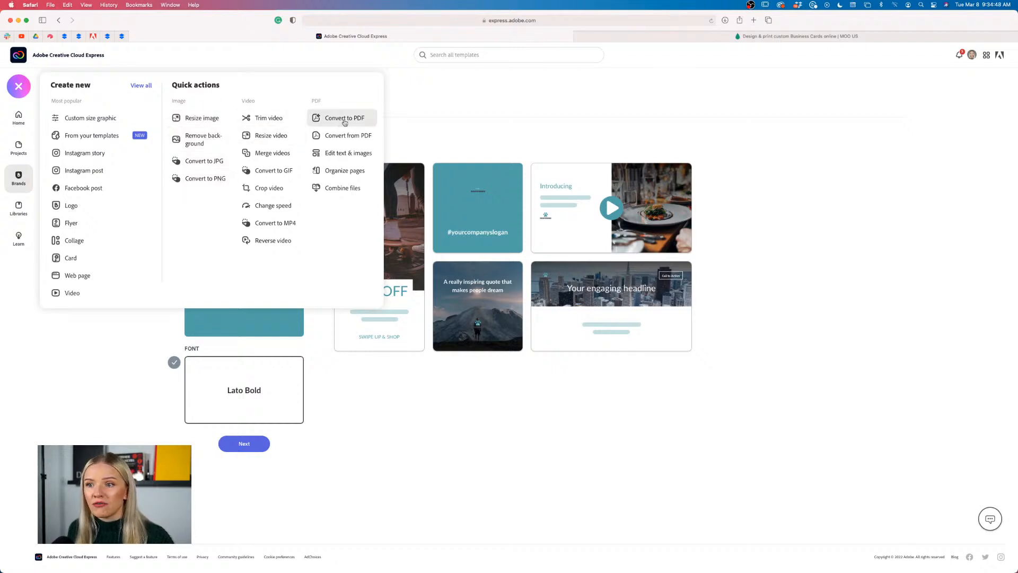
Show all templates, filter to Business cards, and browse the 664 business card templates
{"action": "left_click", "coordinate": [139, 87]}
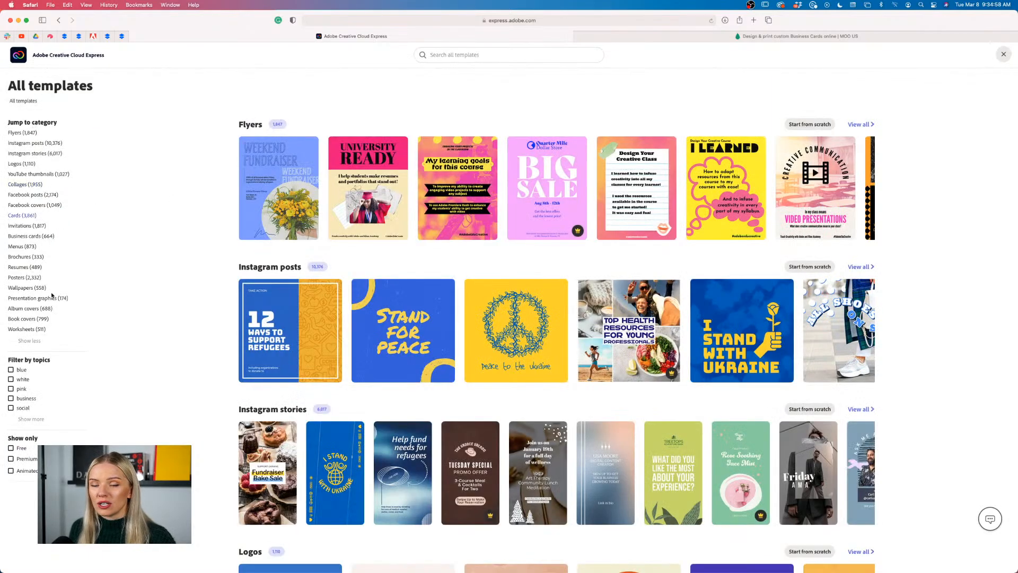
{"action": "left_click", "coordinate": [18, 236]}
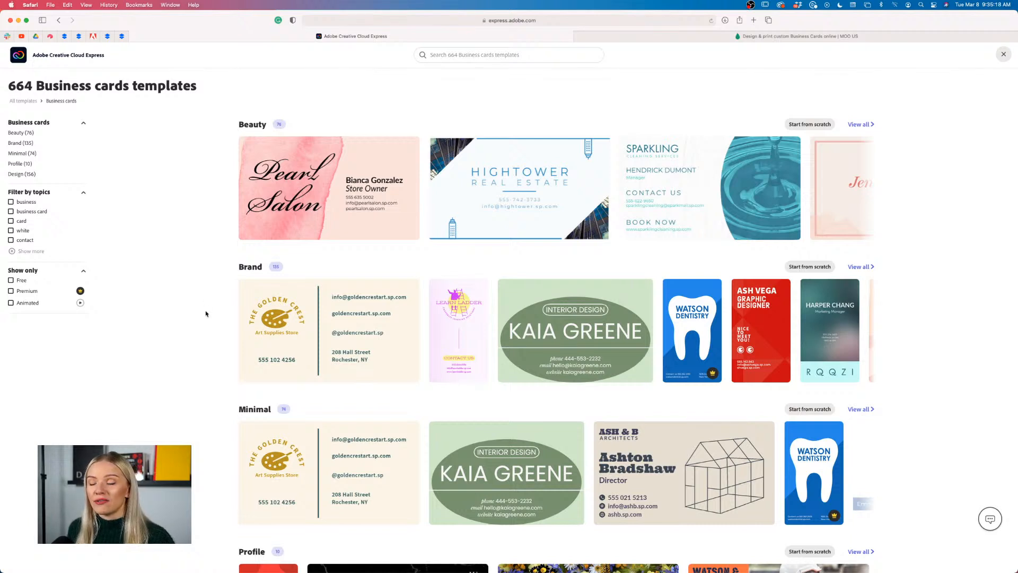
{"action": "scroll", "coordinate": [206, 313], "scroll_direction": "down", "scroll_amount": 15}
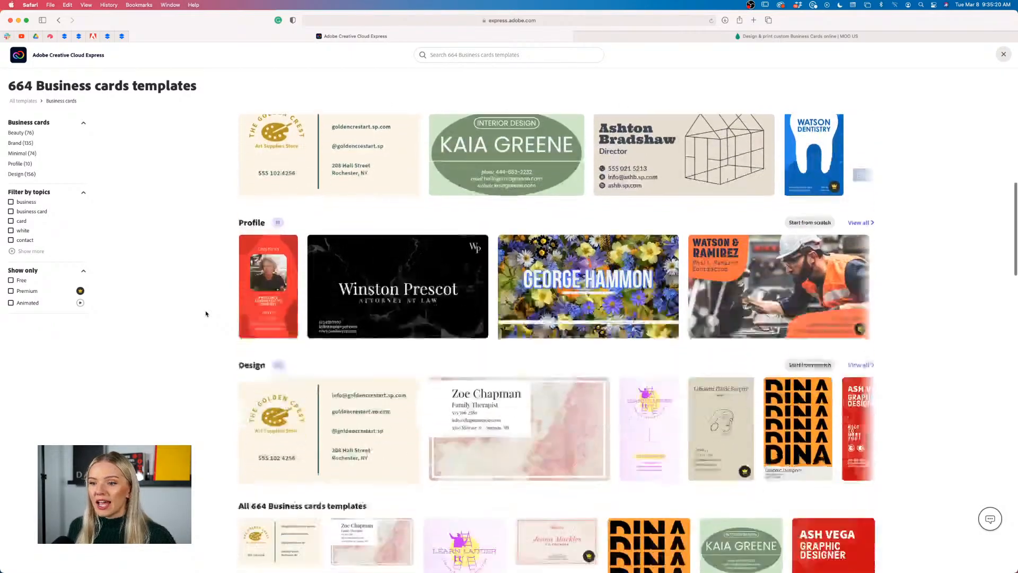
{"action": "scroll", "coordinate": [206, 313], "scroll_direction": "down", "scroll_amount": 6}
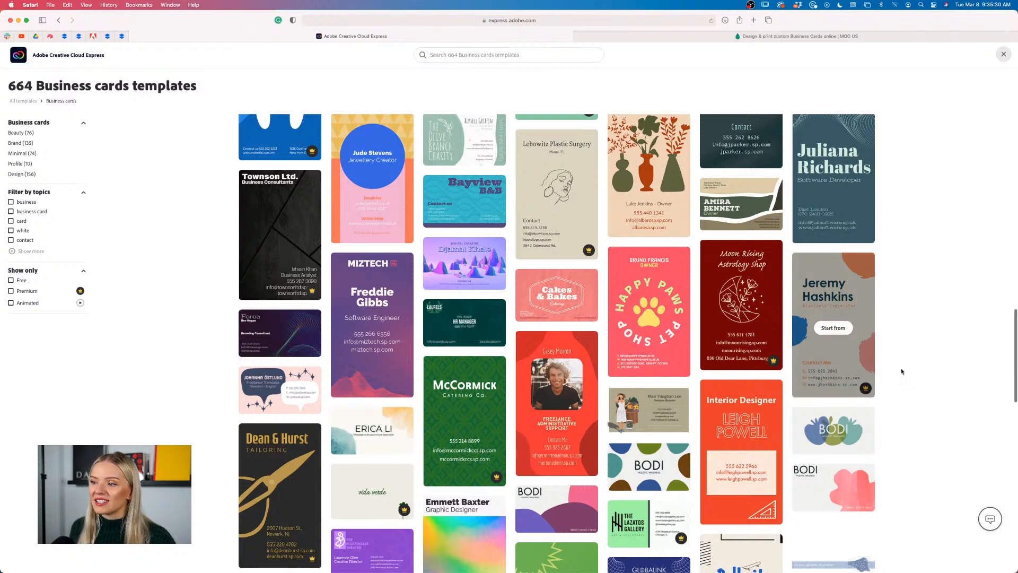
{"action": "scroll", "coordinate": [926, 358], "scroll_direction": "down", "scroll_amount": 1}
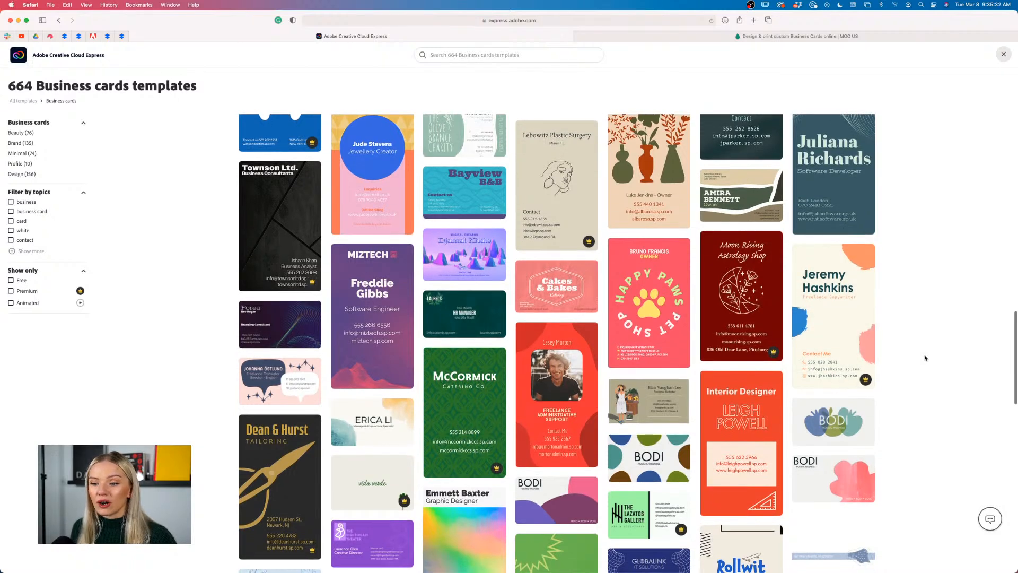
{"action": "scroll", "coordinate": [926, 358], "scroll_direction": "down", "scroll_amount": 2}
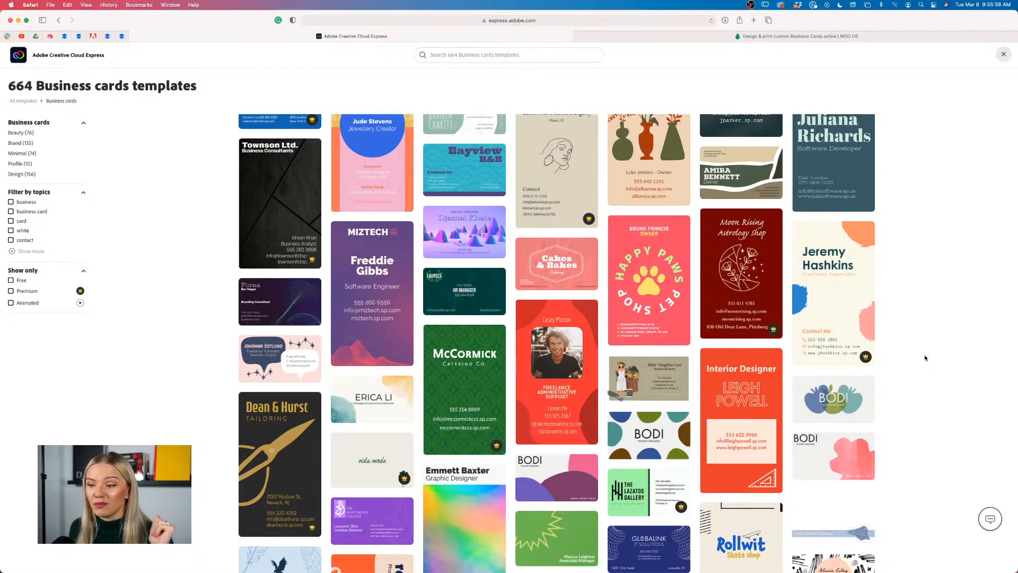
{"action": "scroll", "coordinate": [925, 359], "scroll_direction": "down", "scroll_amount": 2}
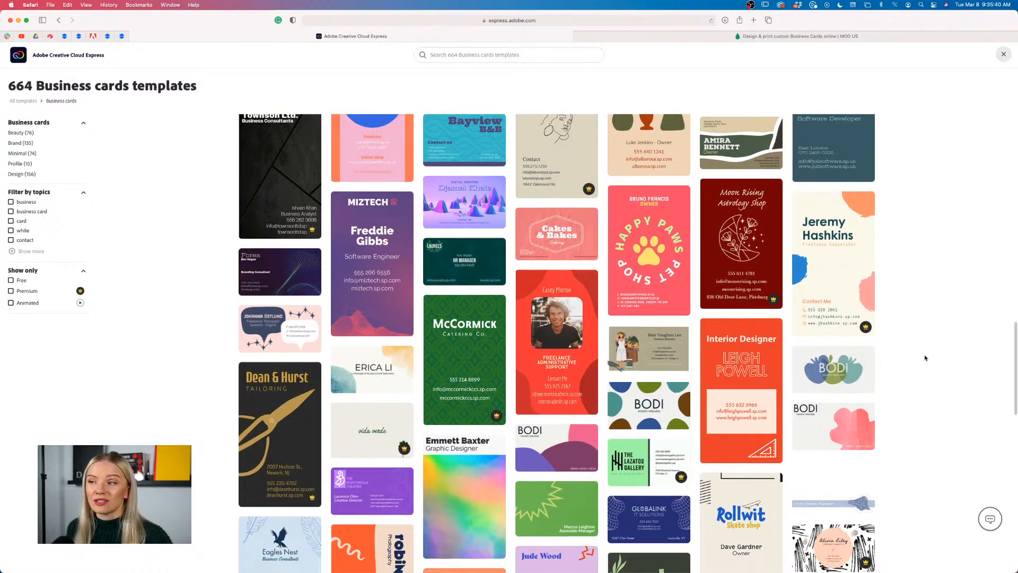
{"action": "scroll", "coordinate": [926, 358], "scroll_direction": "down", "scroll_amount": 2}
{"action": "scroll", "coordinate": [926, 358], "scroll_direction": "up", "scroll_amount": 20}
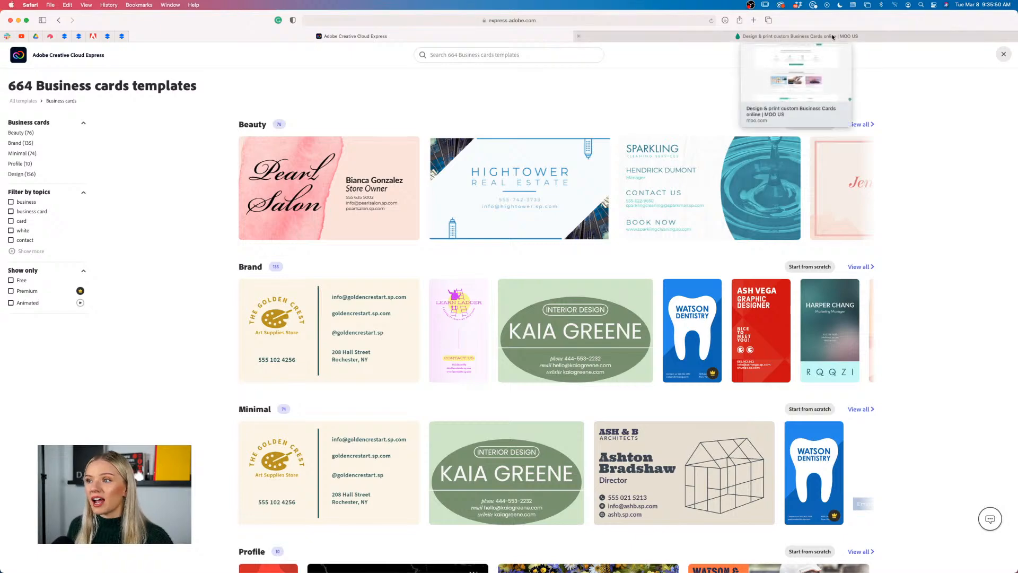
Switch to MOO's business cards page and scroll to the Original, Cotton, Super and Luxe paper options
{"action": "left_click", "coordinate": [833, 37]}
{"action": "scroll", "coordinate": [928, 268], "scroll_direction": "up", "scroll_amount": 10}
{"action": "scroll", "coordinate": [929, 269], "scroll_direction": "up", "scroll_amount": 8}
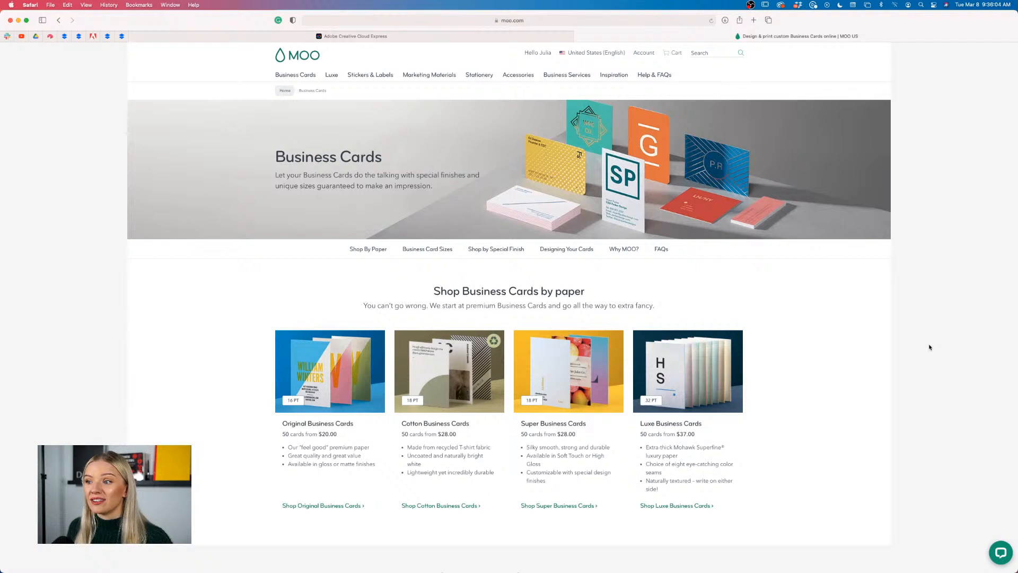
{"action": "scroll", "coordinate": [930, 347], "scroll_direction": "down", "scroll_amount": 1}
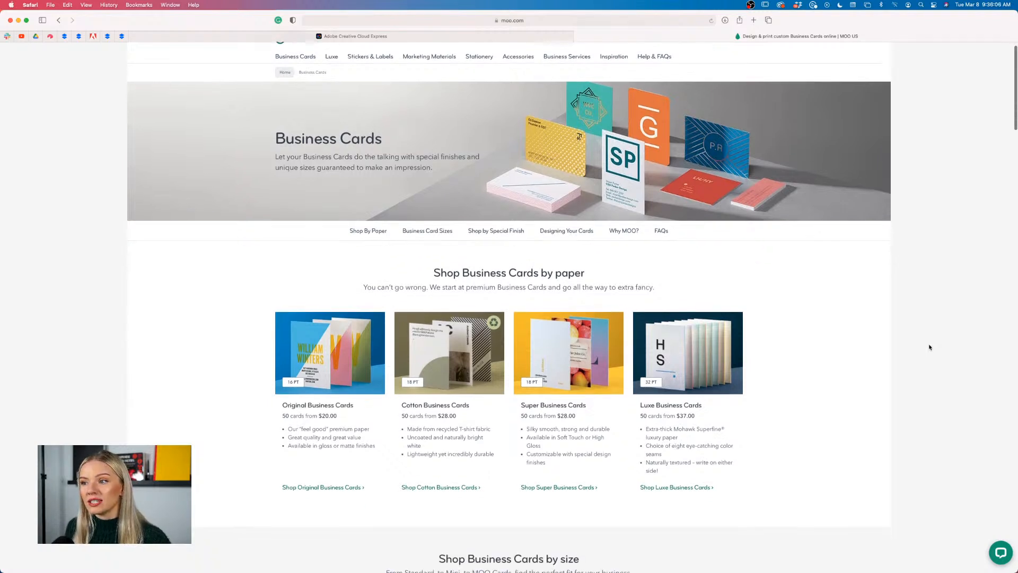
{"action": "scroll", "coordinate": [930, 347], "scroll_direction": "up", "scroll_amount": 1}
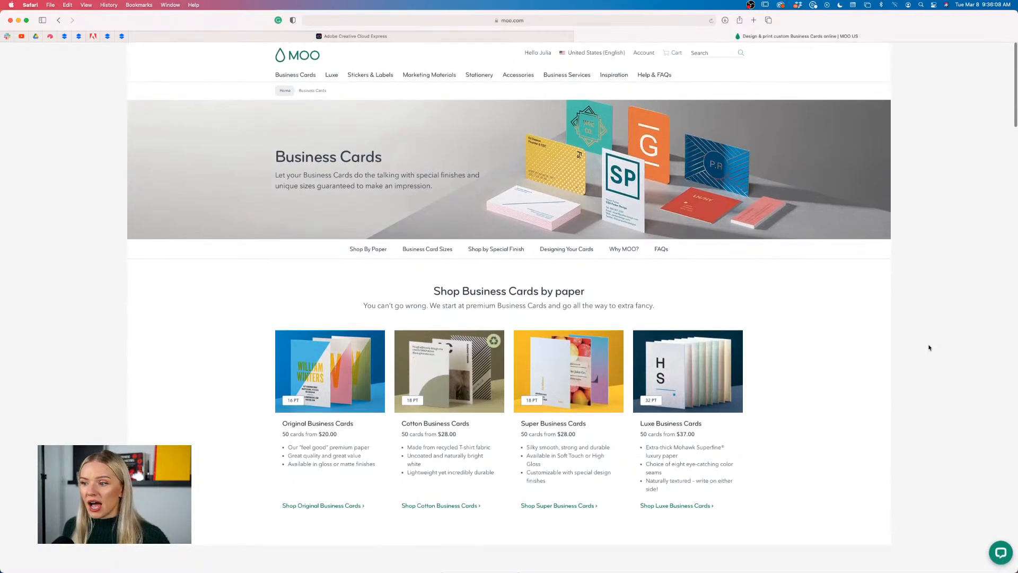
{"action": "scroll", "coordinate": [929, 347], "scroll_direction": "down", "scroll_amount": 5}
{"action": "scroll", "coordinate": [929, 347], "scroll_direction": "down", "scroll_amount": 3}
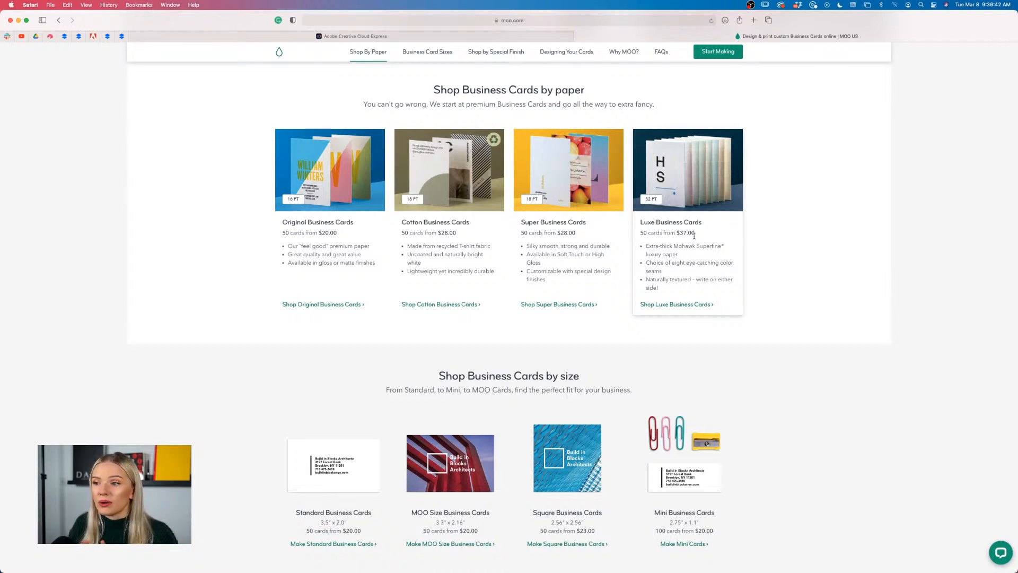
{"action": "scroll", "coordinate": [694, 235], "scroll_direction": "down", "scroll_amount": 6}
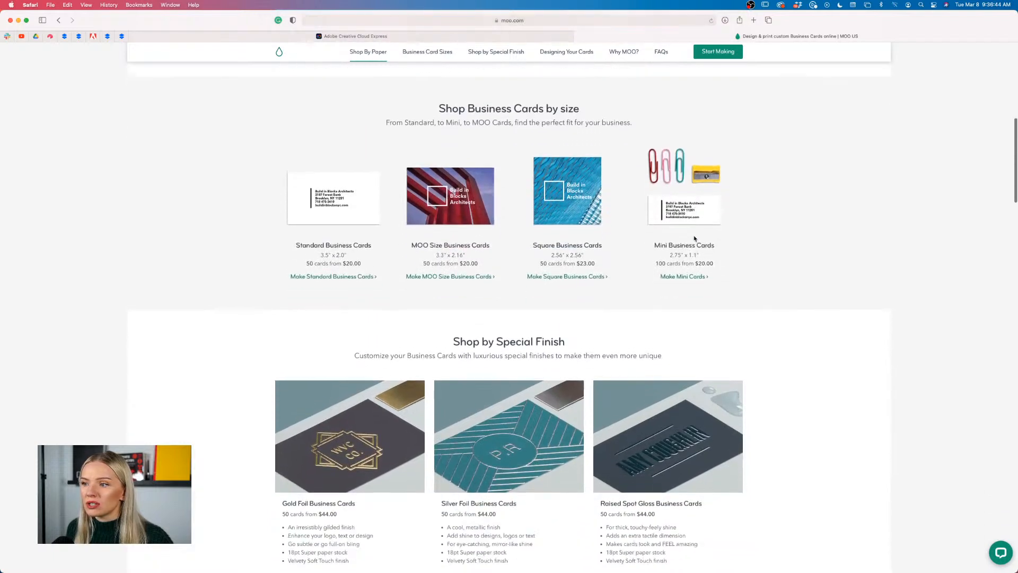
{"action": "scroll", "coordinate": [694, 237], "scroll_direction": "up", "scroll_amount": 2}
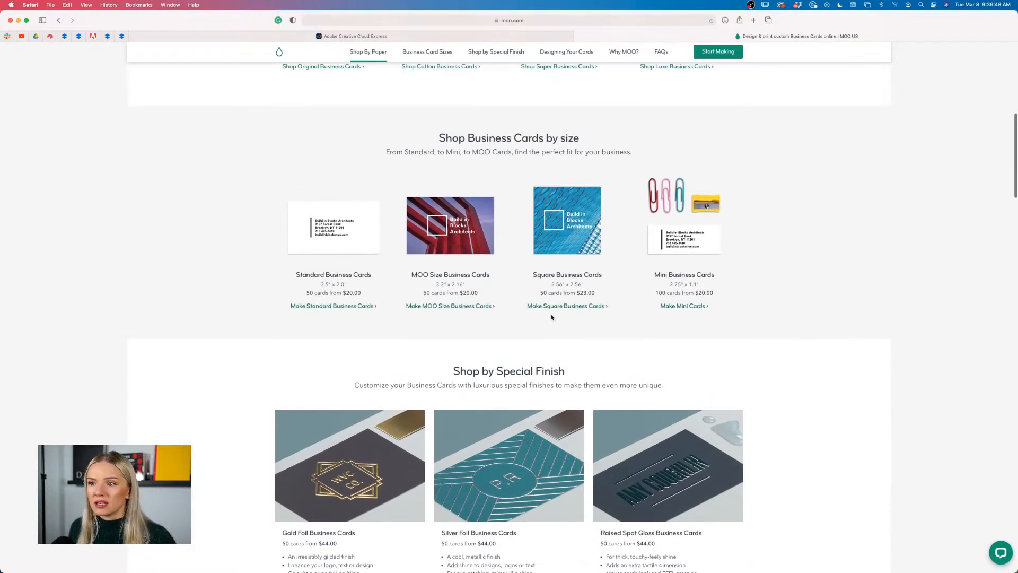
{"action": "scroll", "coordinate": [371, 325], "scroll_direction": "down", "scroll_amount": 1}
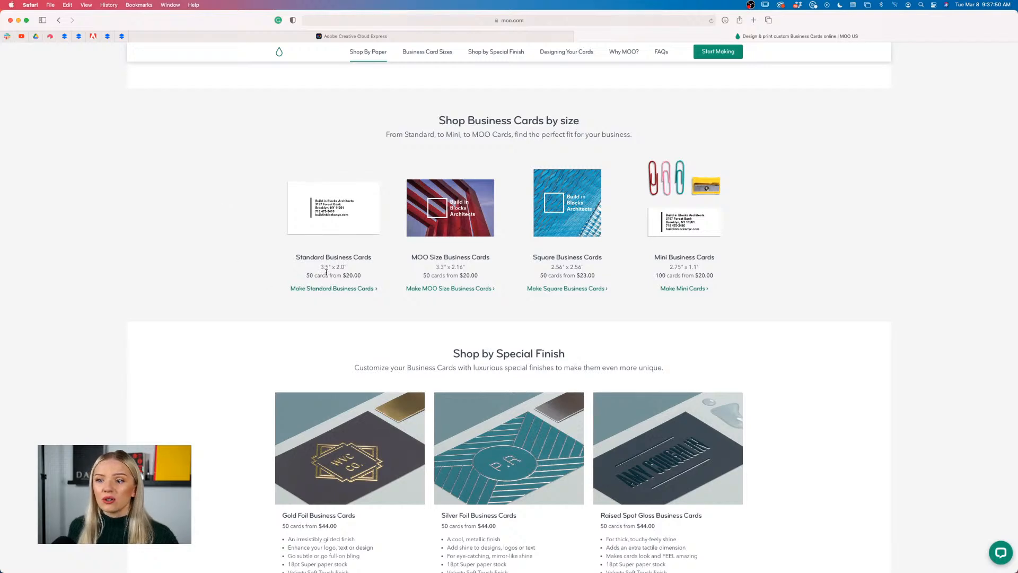
From the Express home page, create a Custom size graphic from the Print presets and open it blank
{"action": "left_click", "coordinate": [339, 36]}
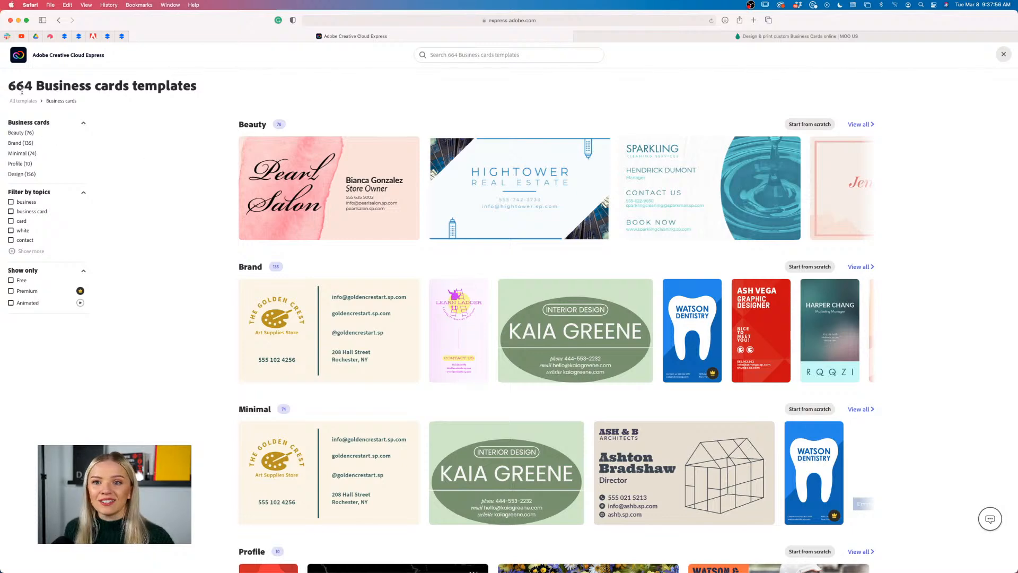
{"action": "left_click", "coordinate": [22, 54]}
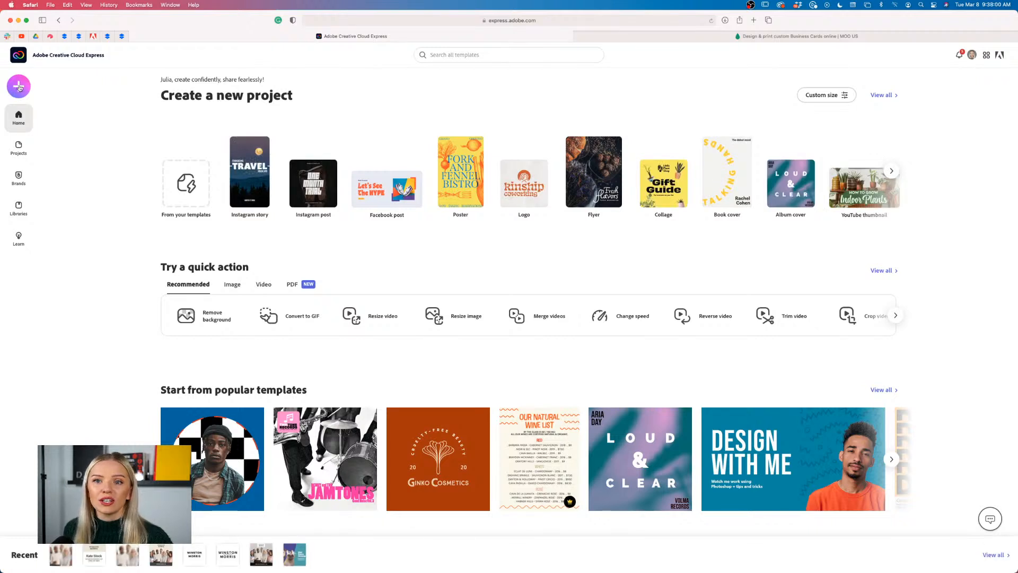
{"action": "left_click", "coordinate": [19, 87]}
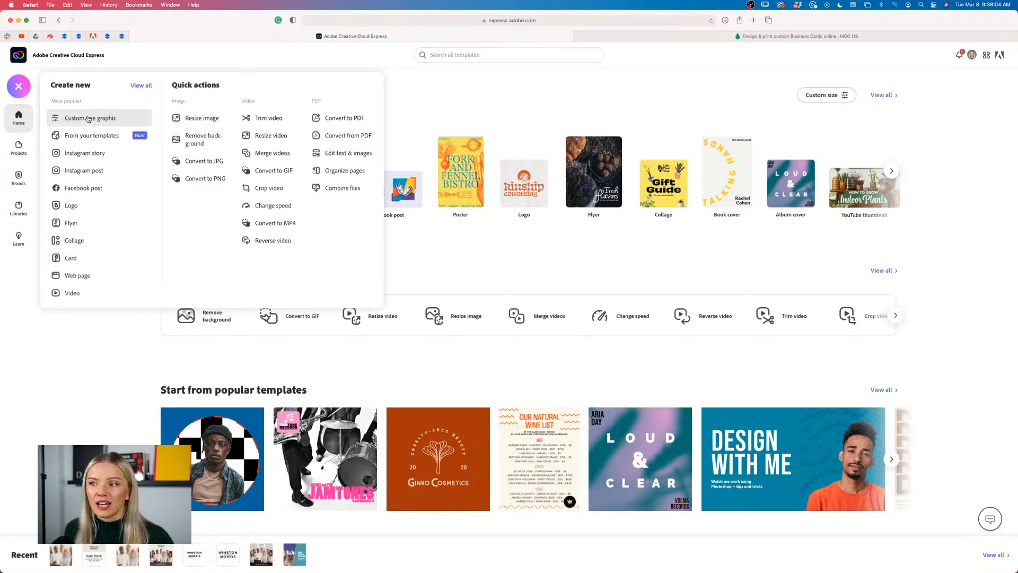
{"action": "left_click", "coordinate": [89, 119]}
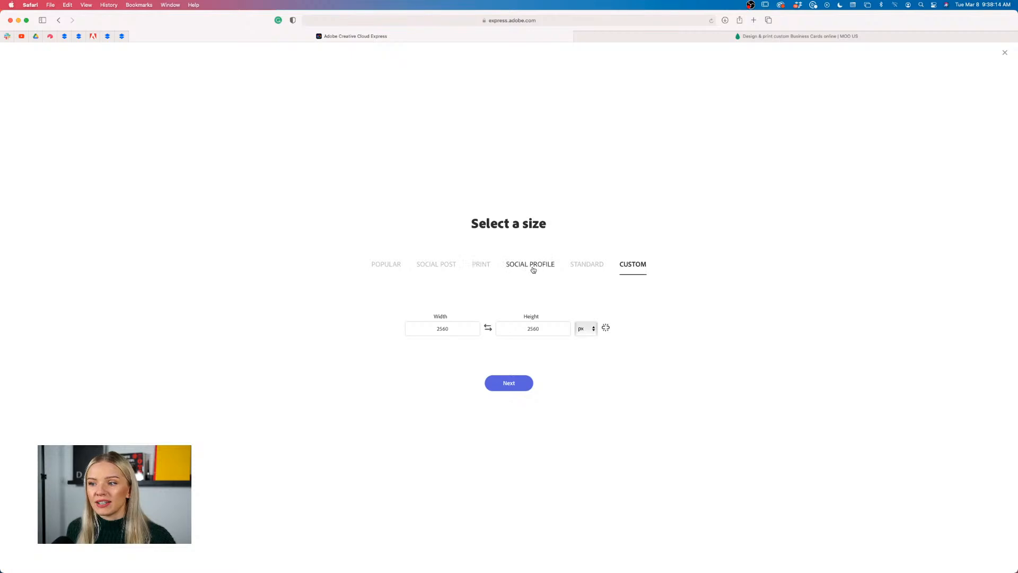
{"action": "left_click", "coordinate": [481, 265]}
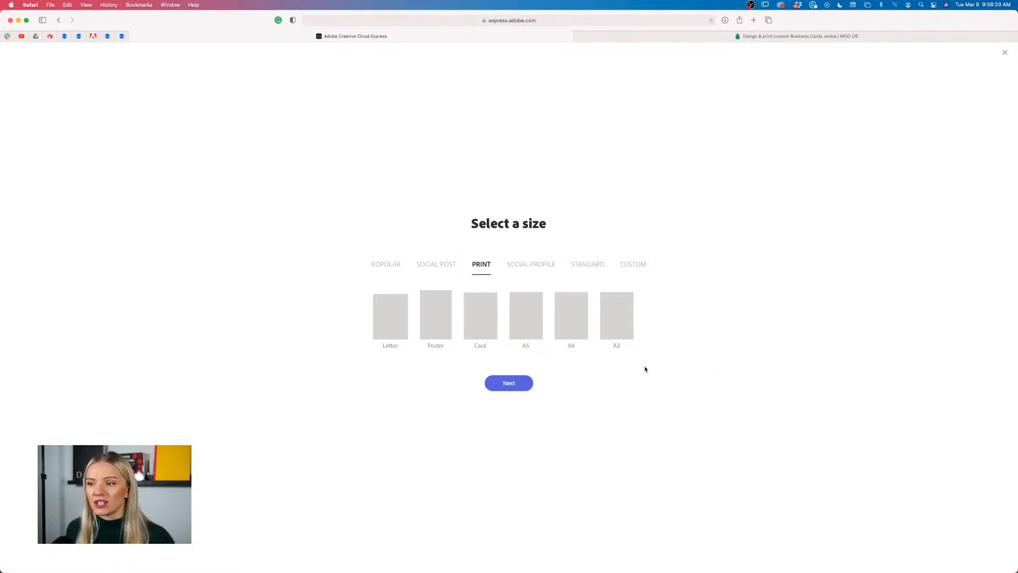
{"action": "left_click", "coordinate": [508, 384]}
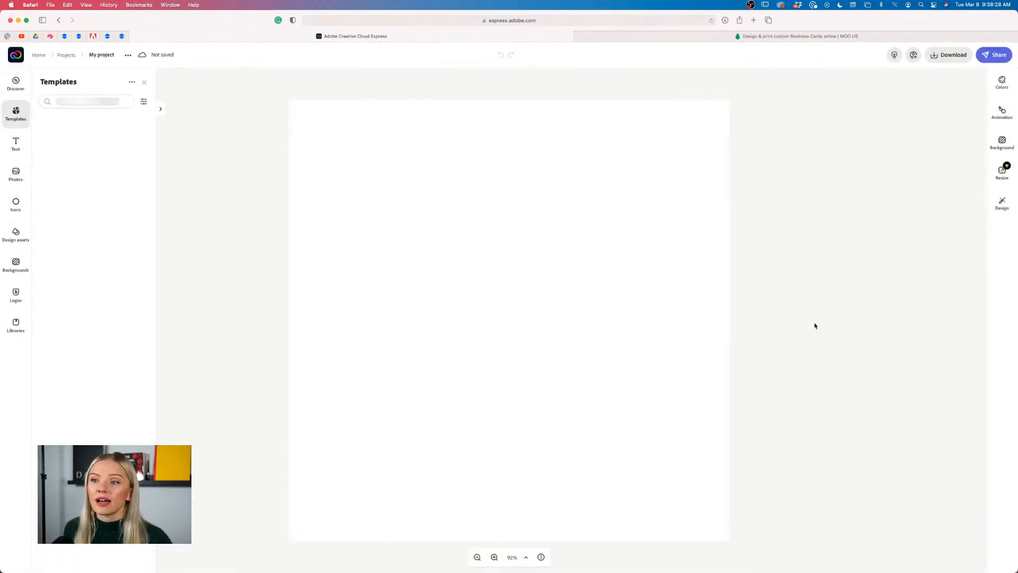
Open the canvas's custom resize options and switch the units to inches
{"action": "left_click", "coordinate": [1003, 172]}
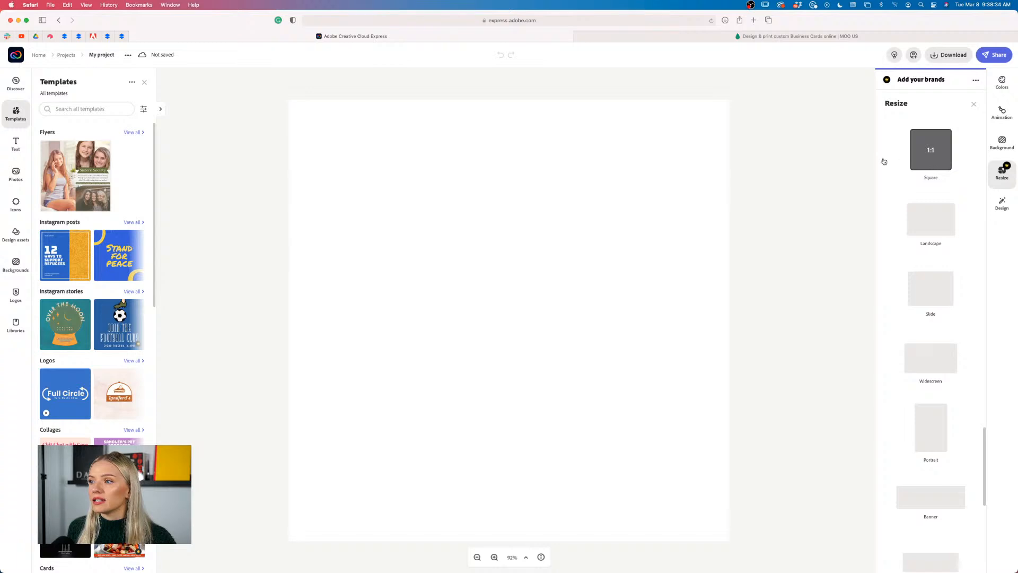
{"action": "scroll", "coordinate": [885, 319], "scroll_direction": "down", "scroll_amount": 1}
{"action": "scroll", "coordinate": [884, 319], "scroll_direction": "up", "scroll_amount": 10}
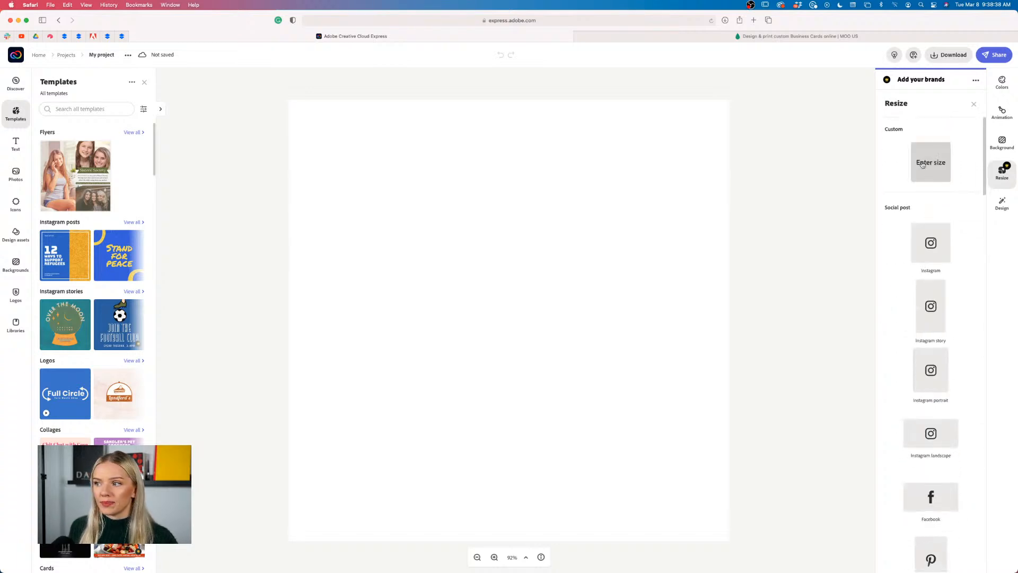
{"action": "left_click", "coordinate": [933, 178]}
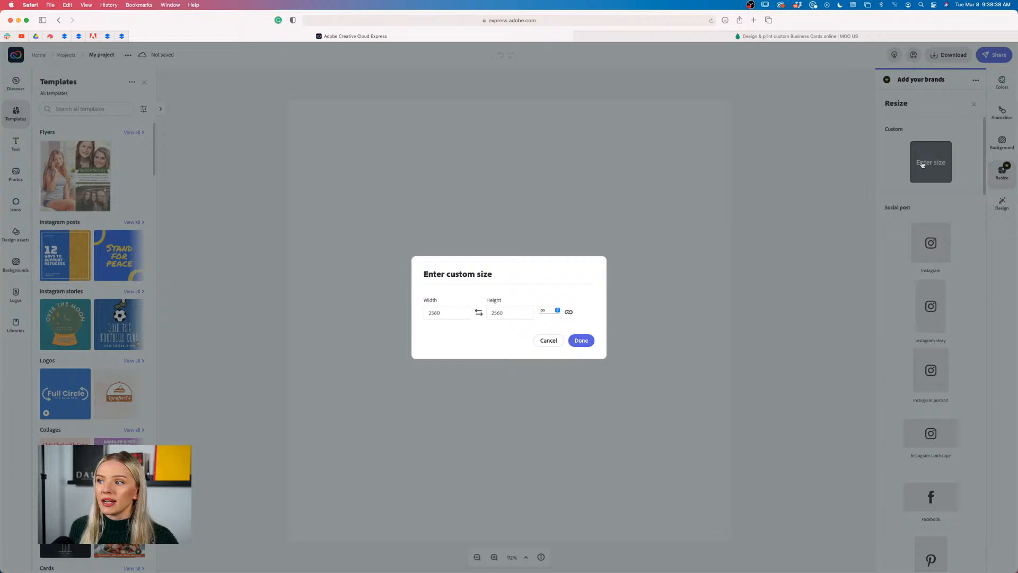
{"action": "left_click", "coordinate": [556, 311]}
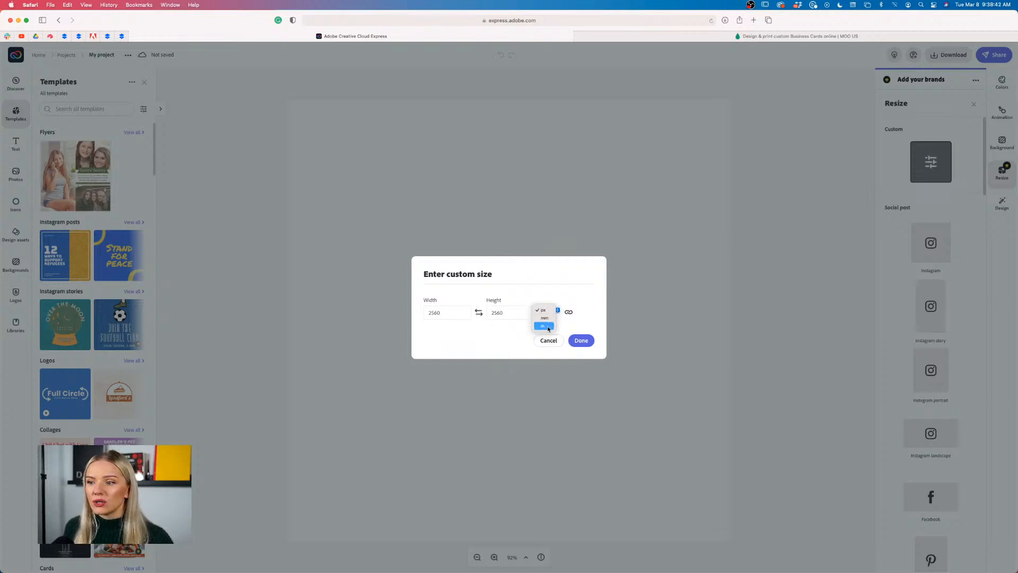
{"action": "left_click", "coordinate": [543, 326]}
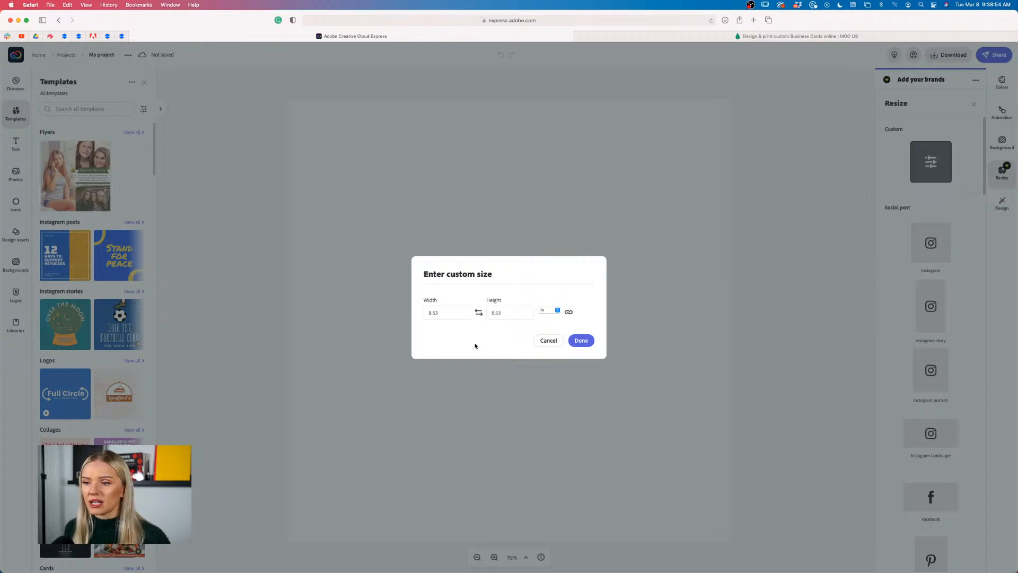
Apply a 3.5 × 2 in size and zoom the view to 100%
{"action": "left_click", "coordinate": [444, 311]}
{"action": "type", "text": "3.5"}
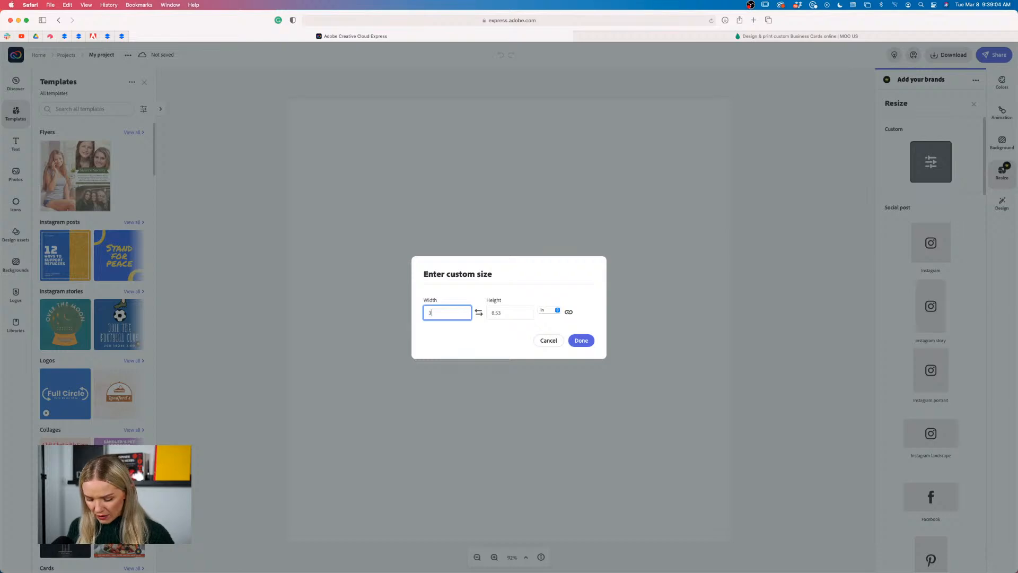
{"action": "left_click", "coordinate": [513, 314]}
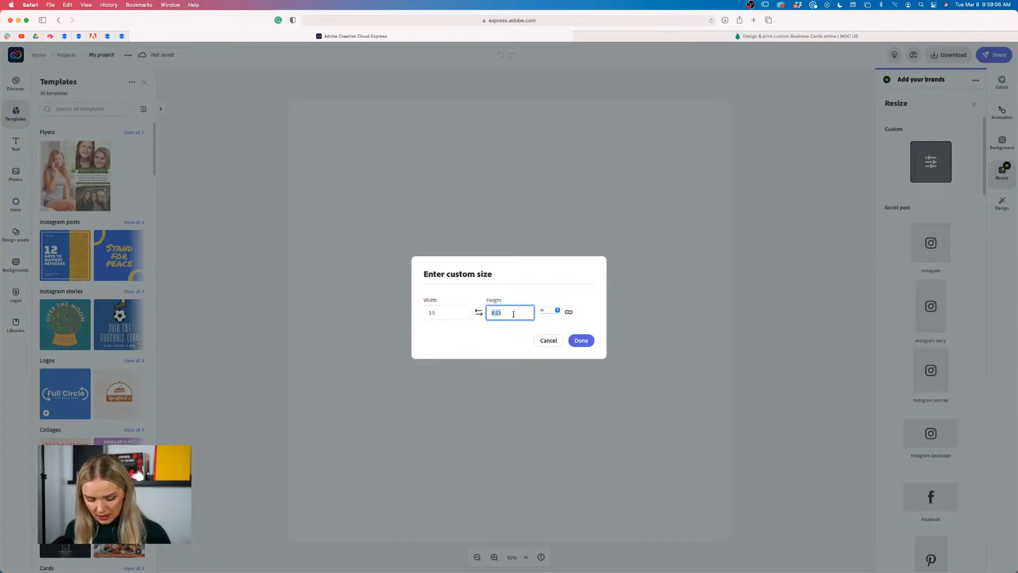
{"action": "type", "text": "2"}
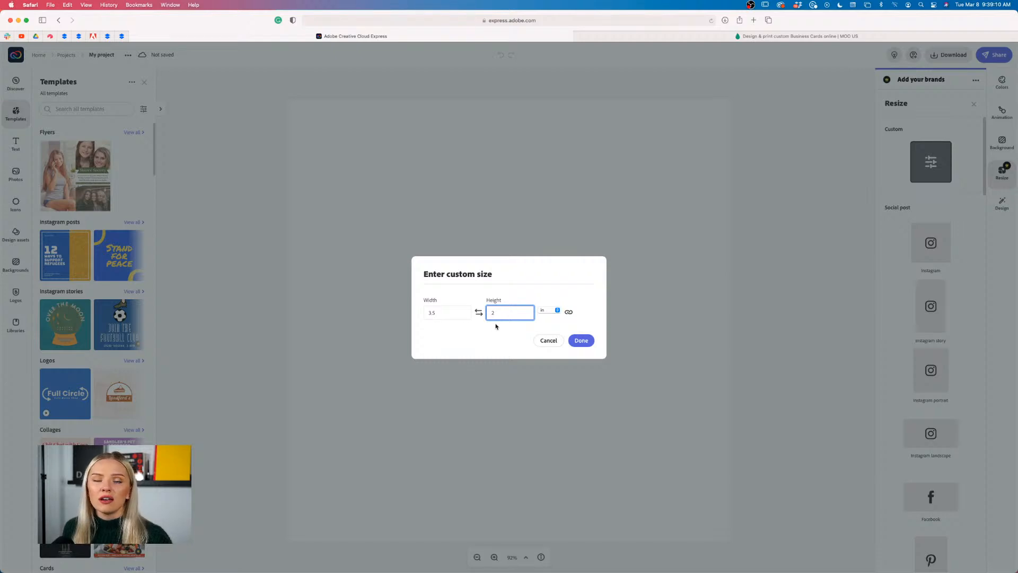
{"action": "left_click", "coordinate": [581, 341]}
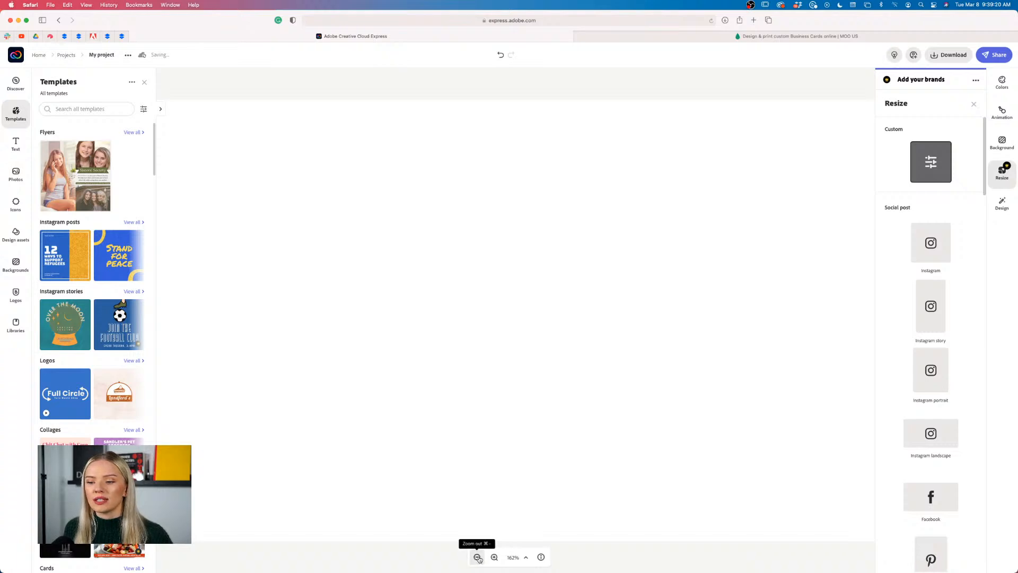
{"action": "left_click", "coordinate": [476, 557]}
{"action": "left_click", "coordinate": [478, 557]}
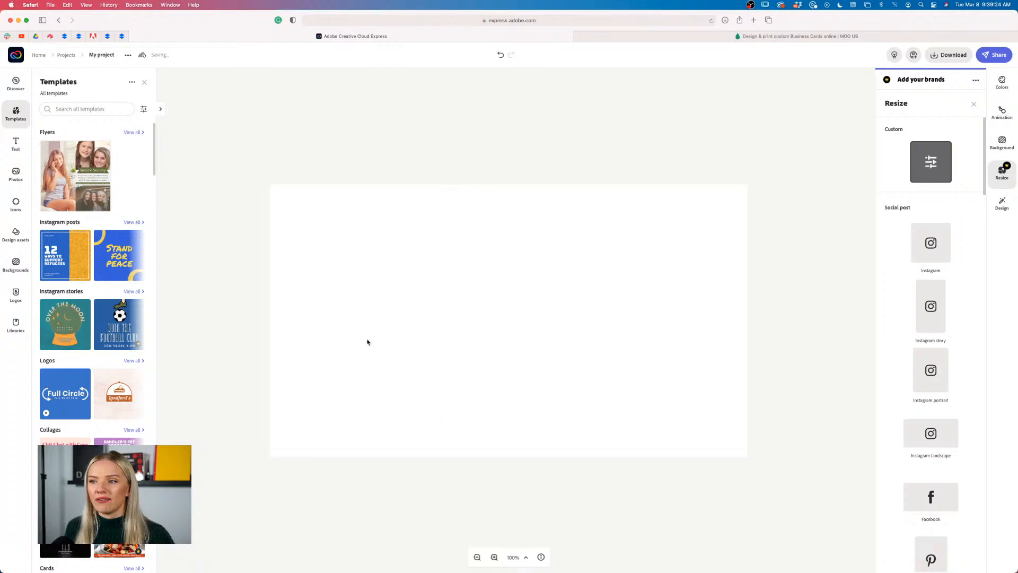
Replace the card's white background with a dark custom colour picked in the colour field
{"action": "left_click", "coordinate": [573, 381]}
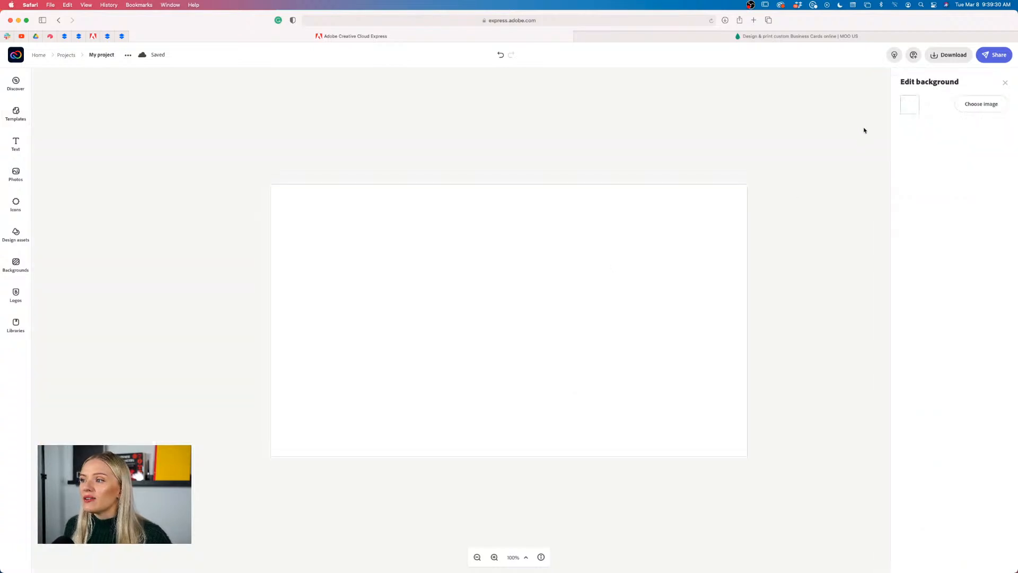
{"action": "left_click", "coordinate": [914, 106]}
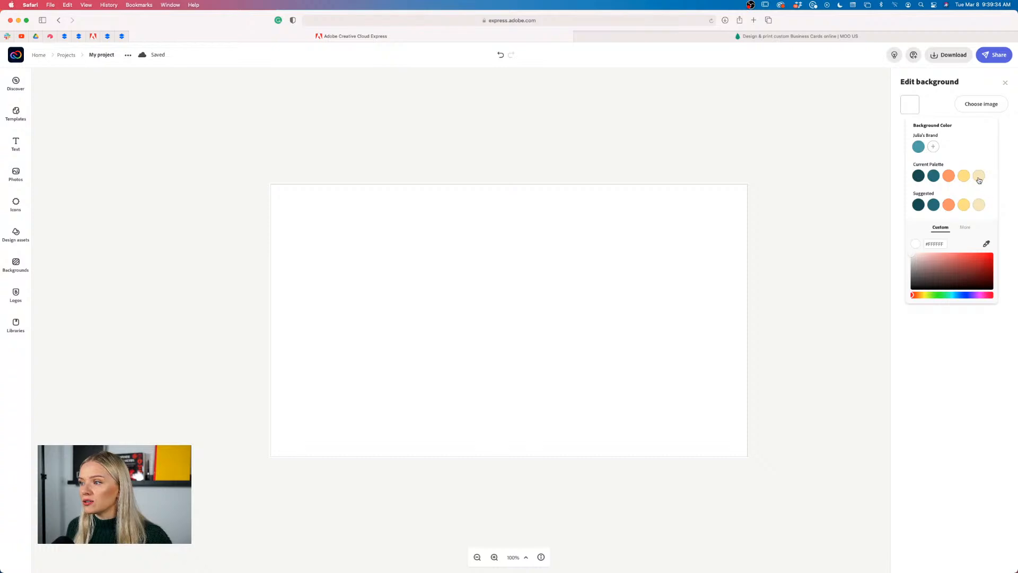
{"action": "left_click", "coordinate": [910, 108]}
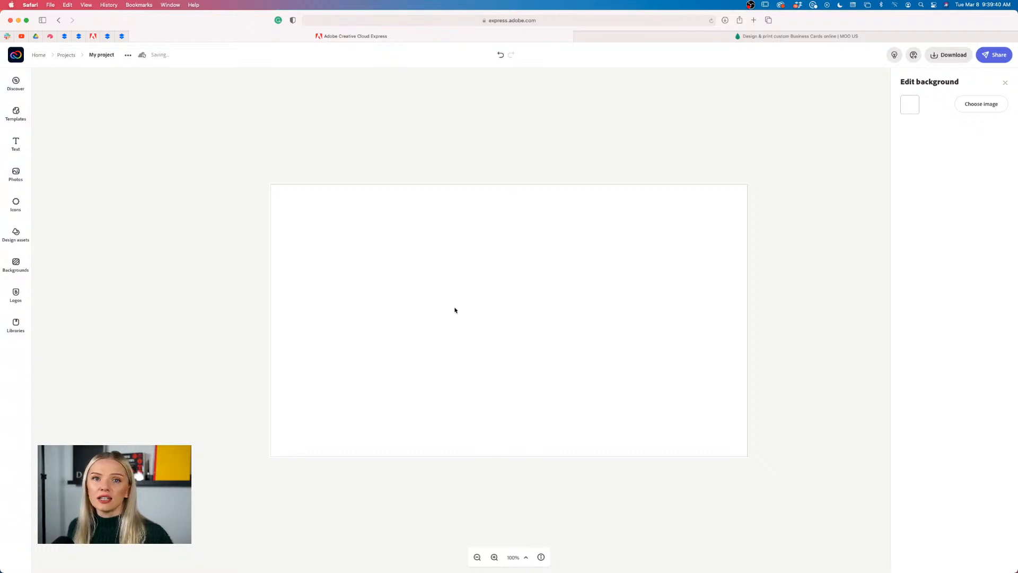
{"action": "left_click", "coordinate": [911, 105]}
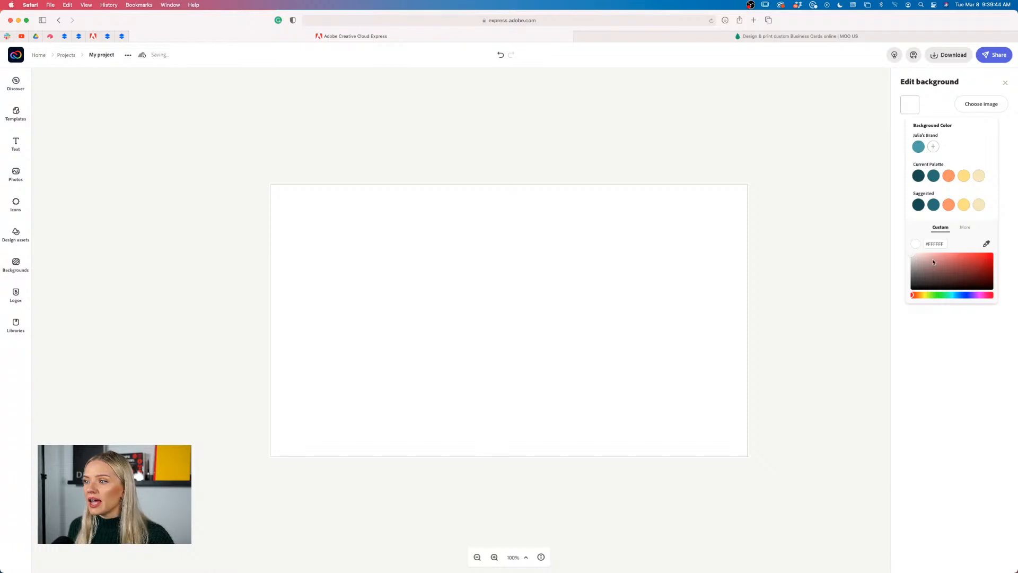
{"action": "left_click", "coordinate": [915, 259]}
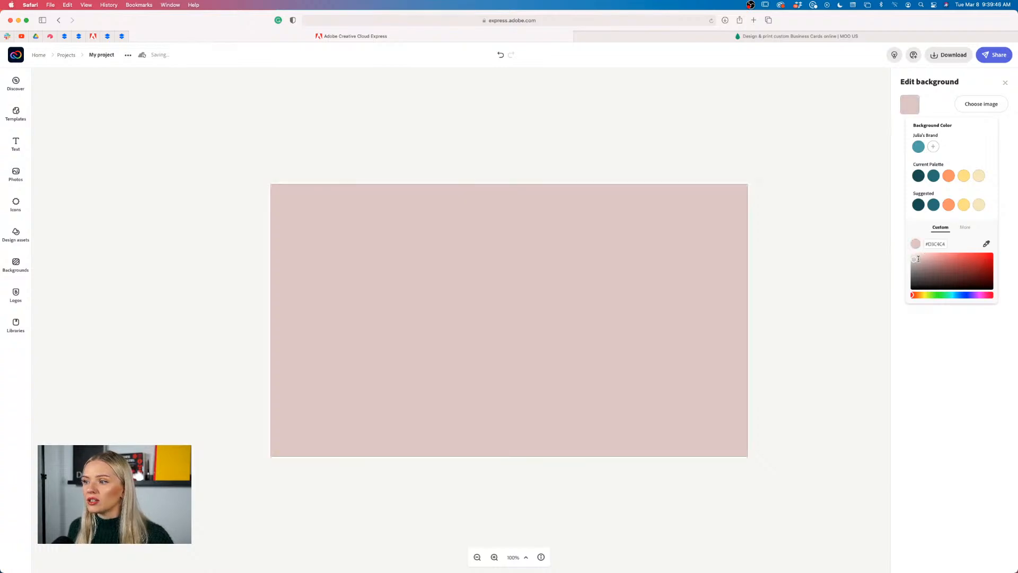
{"action": "left_click_drag", "start_coordinate": [918, 258], "coordinate": [1001, 251]}
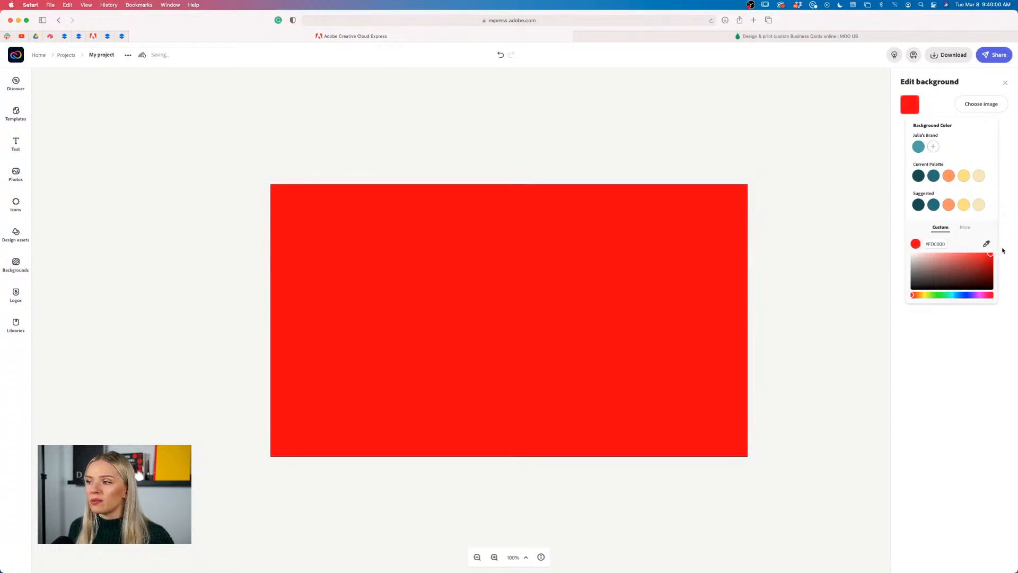
{"action": "left_click", "coordinate": [1002, 249]}
{"action": "left_click", "coordinate": [910, 105]}
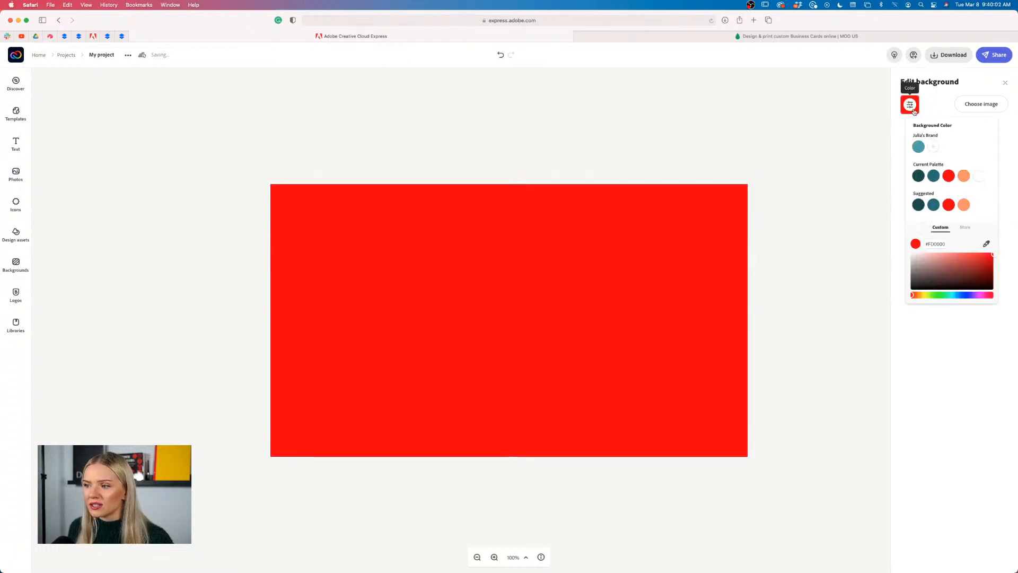
{"action": "left_click", "coordinate": [991, 259]}
{"action": "left_click_drag", "start_coordinate": [992, 258], "coordinate": [903, 273]}
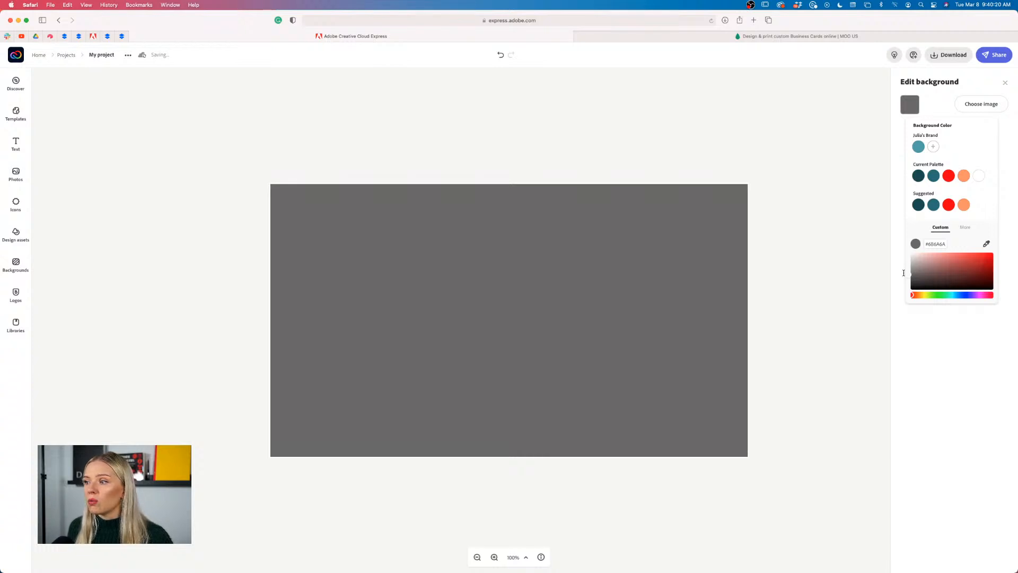
Drag the colour field and hue slider to lighten the background toward pale #EBFEA9
{"action": "left_click_drag", "start_coordinate": [903, 273], "coordinate": [959, 267]}
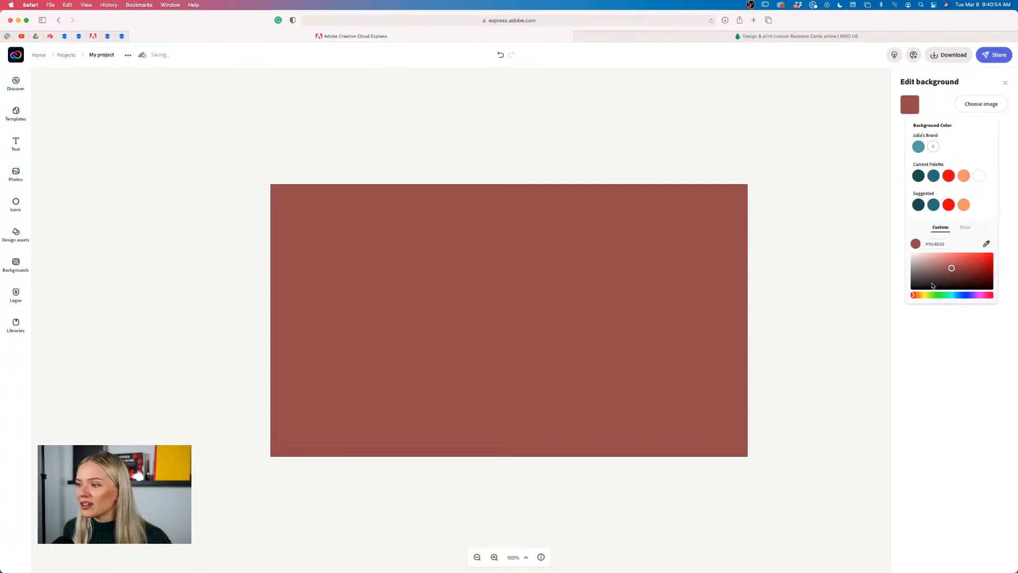
{"action": "left_click_drag", "start_coordinate": [913, 296], "coordinate": [945, 251]}
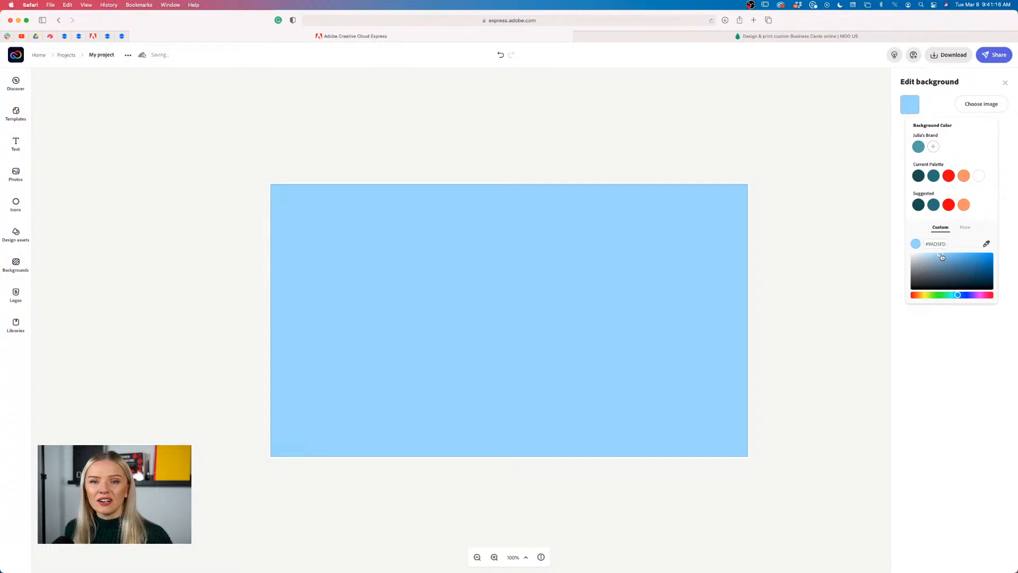
{"action": "left_click_drag", "start_coordinate": [958, 295], "coordinate": [957, 295]}
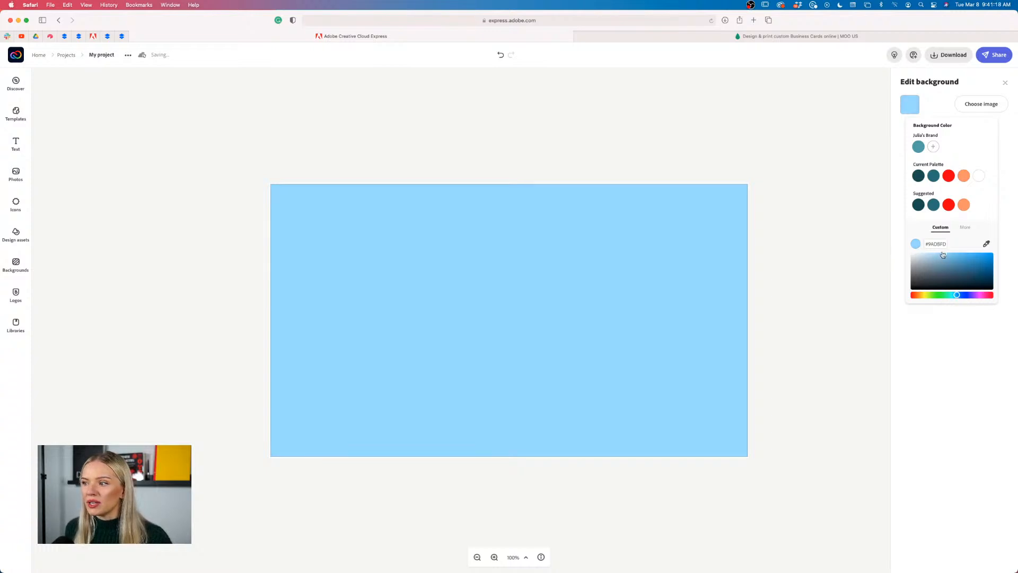
{"action": "left_click_drag", "start_coordinate": [943, 254], "coordinate": [940, 251]}
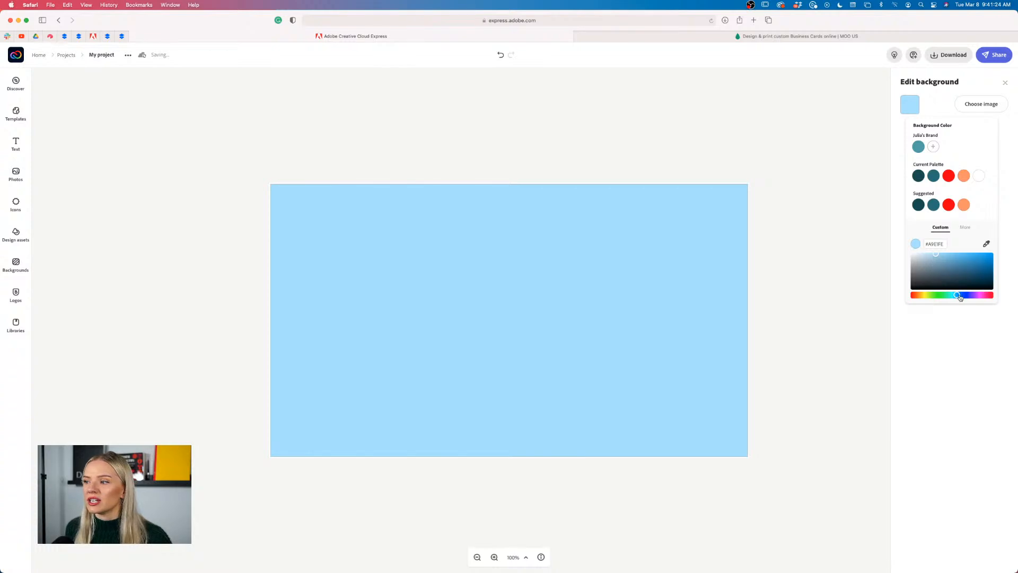
{"action": "left_click_drag", "start_coordinate": [957, 294], "coordinate": [919, 295]}
Settle the background on soft beige #EBE4D8 and close the background panel
{"action": "left_click", "coordinate": [922, 295]}
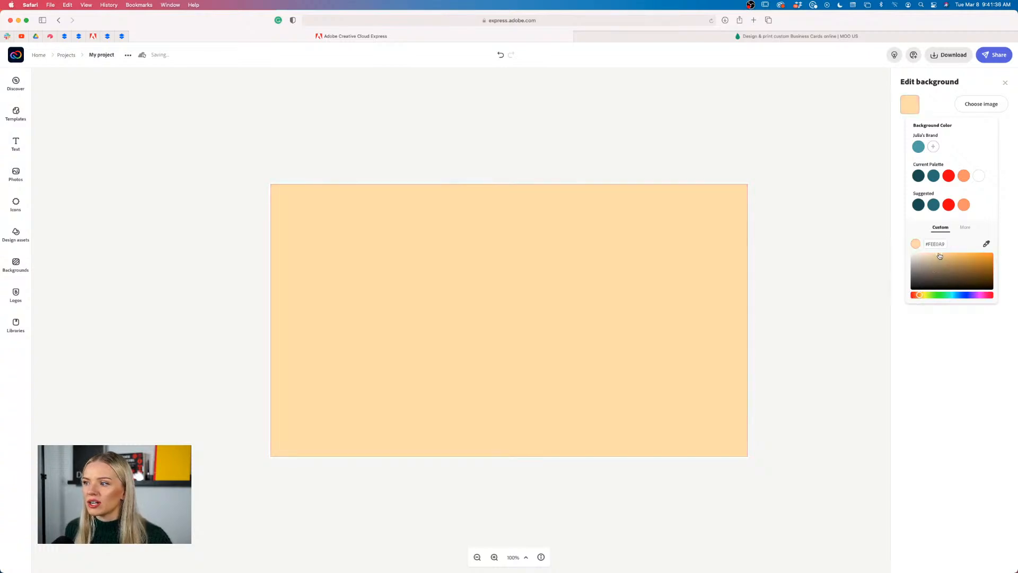
{"action": "mouse_move", "coordinate": [939, 254]}
{"action": "left_mouse_down"}
{"action": "mouse_move", "coordinate": [997, 248]}
{"action": "mouse_move", "coordinate": [921, 256]}
{"action": "left_mouse_up"}
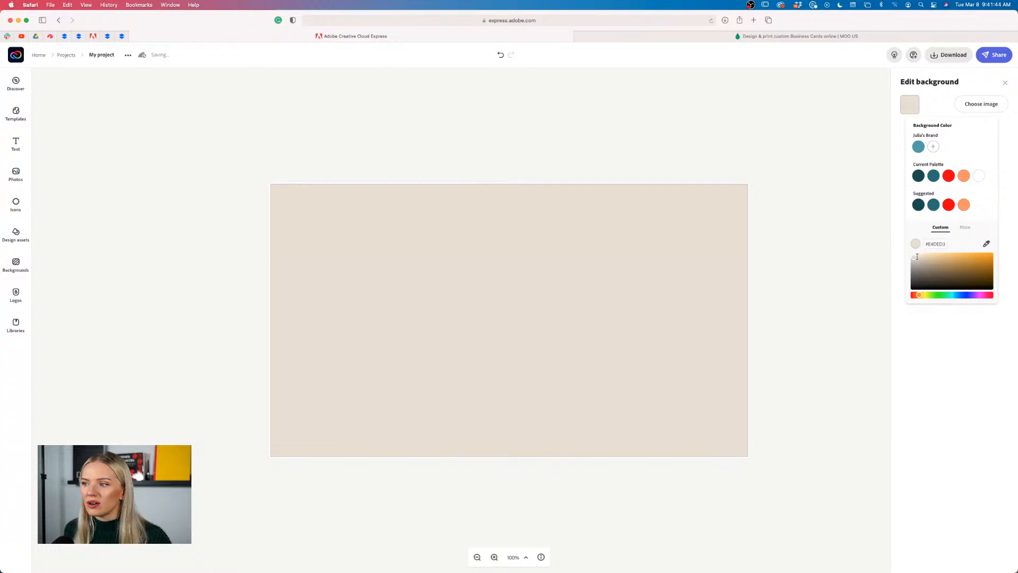
{"action": "left_click_drag", "start_coordinate": [917, 257], "coordinate": [916, 257]}
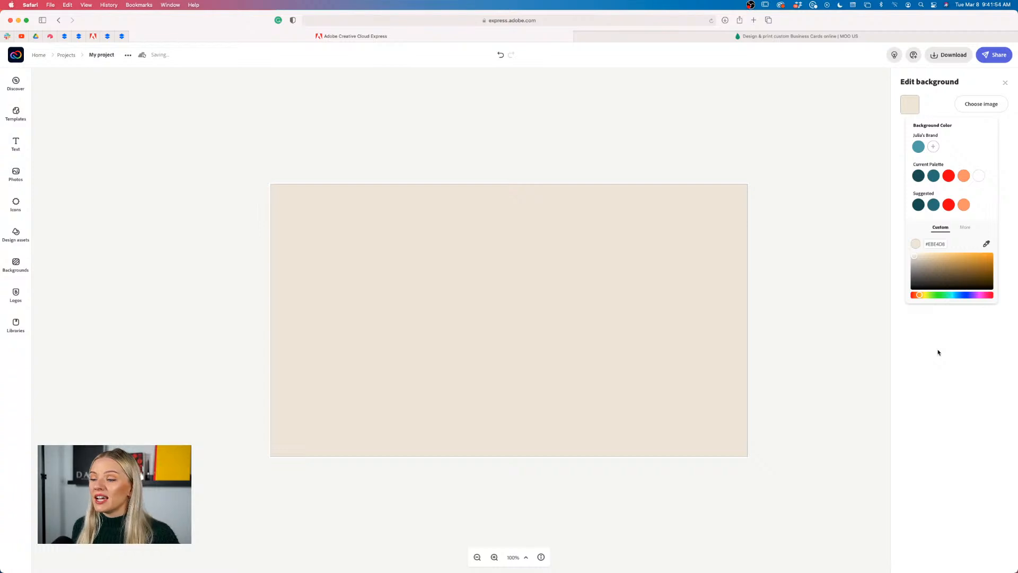
{"action": "left_click", "coordinate": [881, 338]}
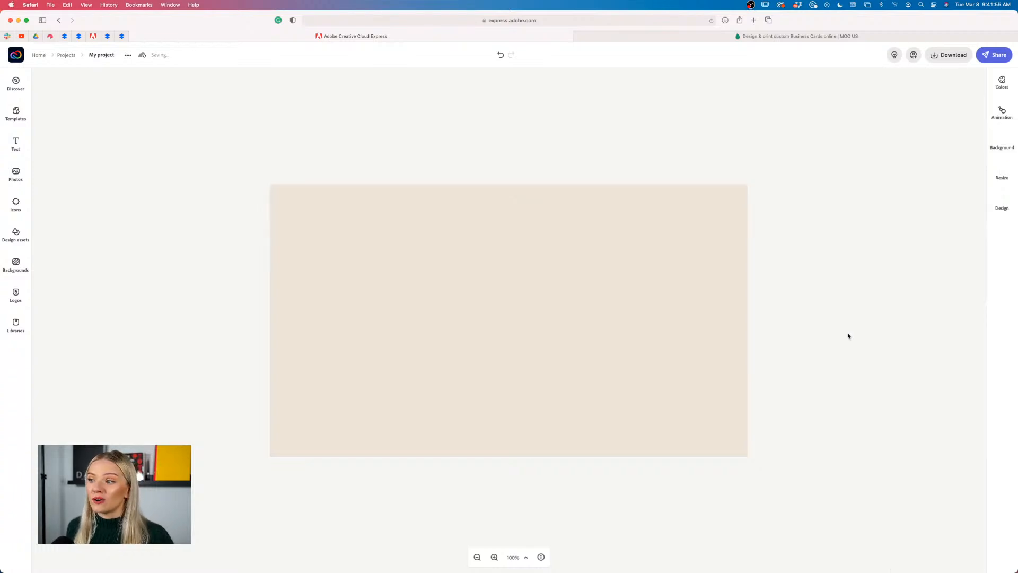
Search the Icons library for 'circle'
{"action": "left_click", "coordinate": [478, 306]}
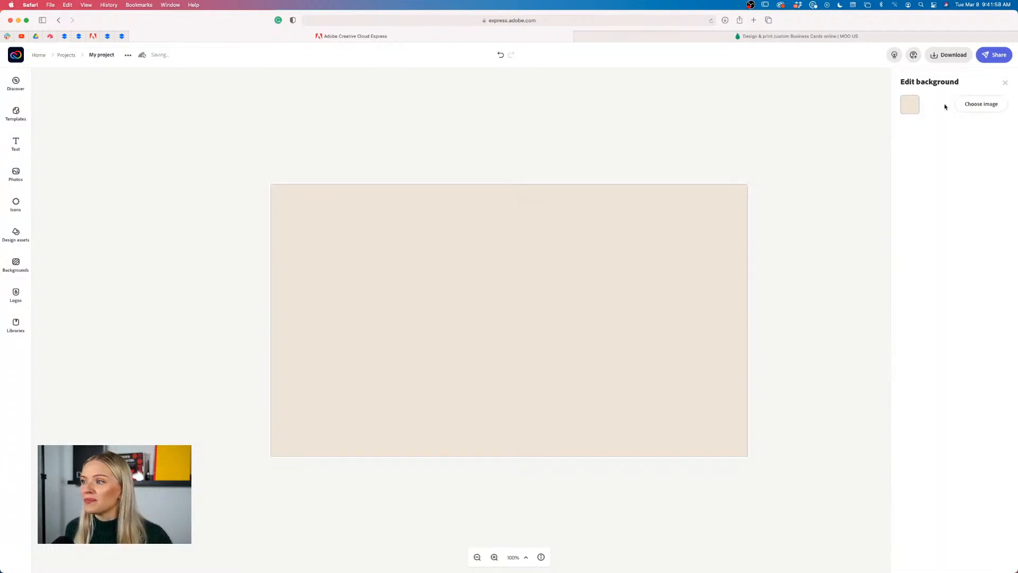
{"action": "left_click", "coordinate": [830, 291]}
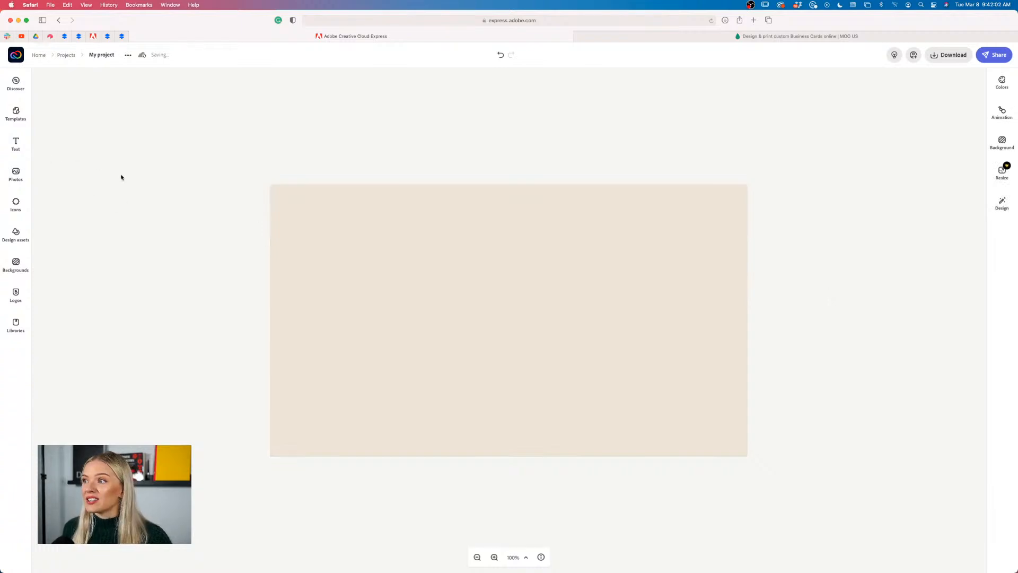
{"action": "left_click", "coordinate": [16, 206]}
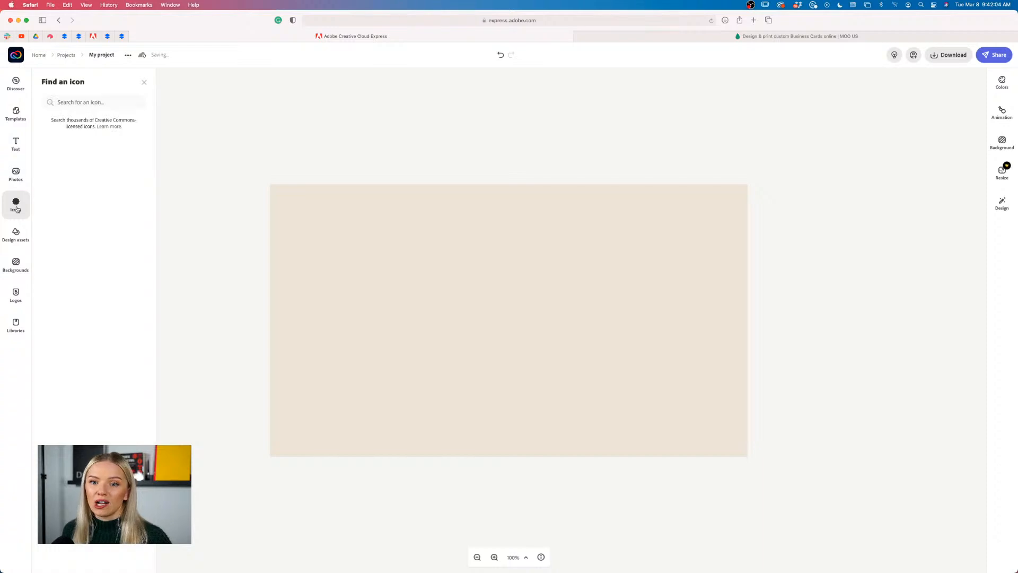
{"action": "left_click", "coordinate": [81, 103]}
{"action": "type", "text": "circle"}
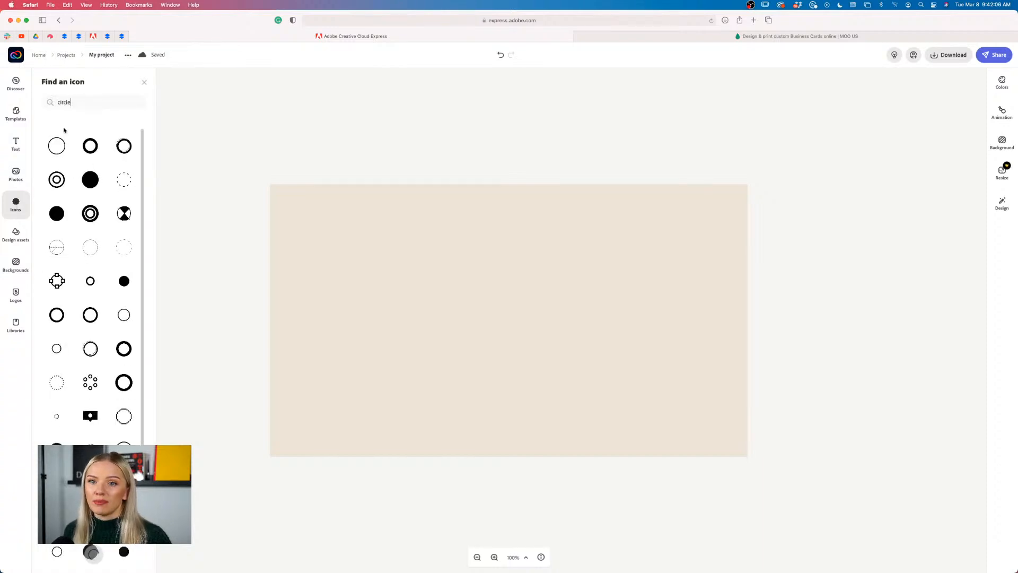
Replace the icon search with 'rectangle' to show rectangle icon results
{"action": "double_click", "coordinate": [81, 103]}
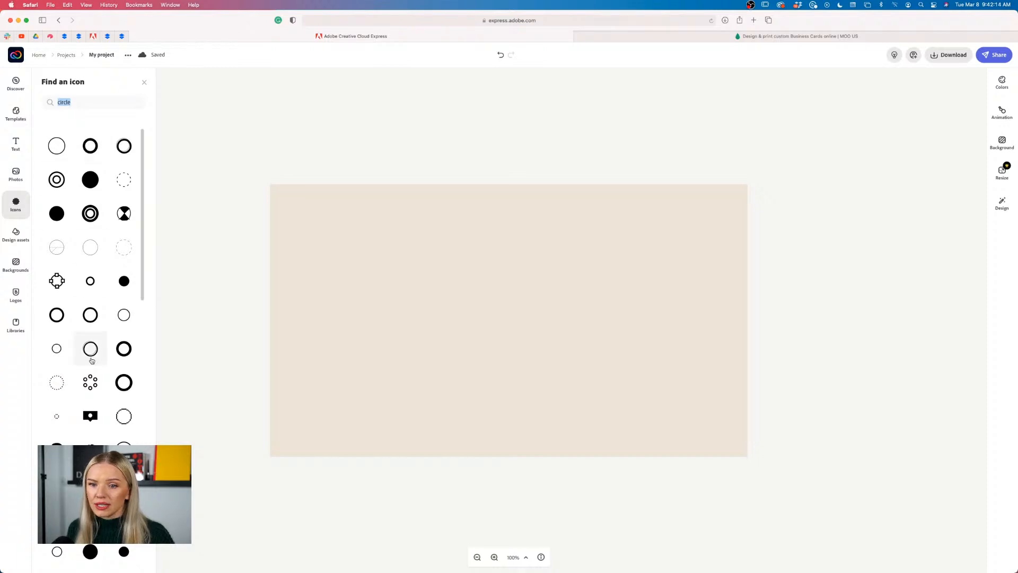
{"action": "scroll", "coordinate": [90, 345], "scroll_direction": "down", "scroll_amount": 10}
{"action": "scroll", "coordinate": [90, 346], "scroll_direction": "up", "scroll_amount": 10}
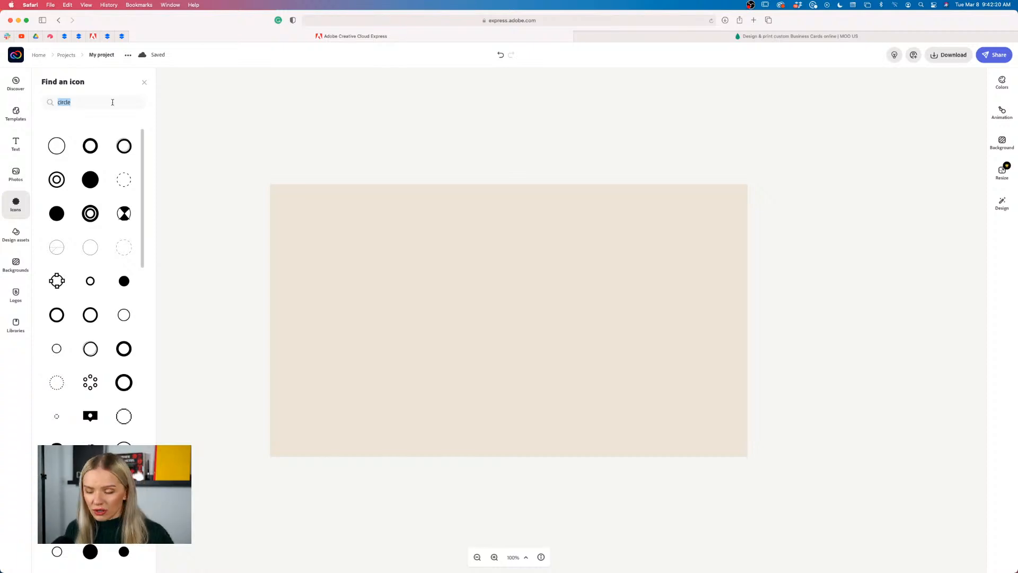
{"action": "key", "text": "BackSpace"}
{"action": "type", "text": "rectang"}
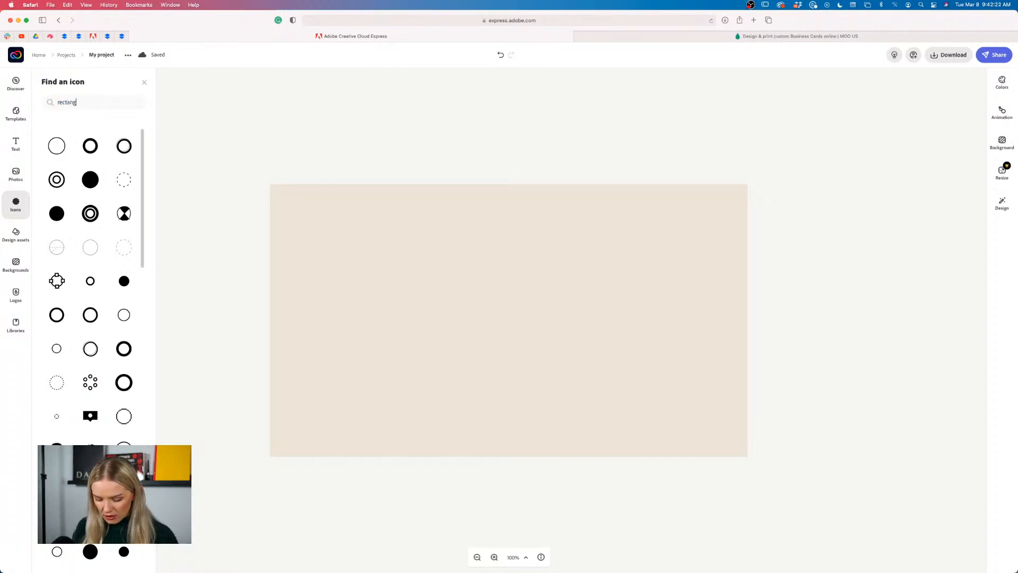
{"action": "type", "text": "le"}
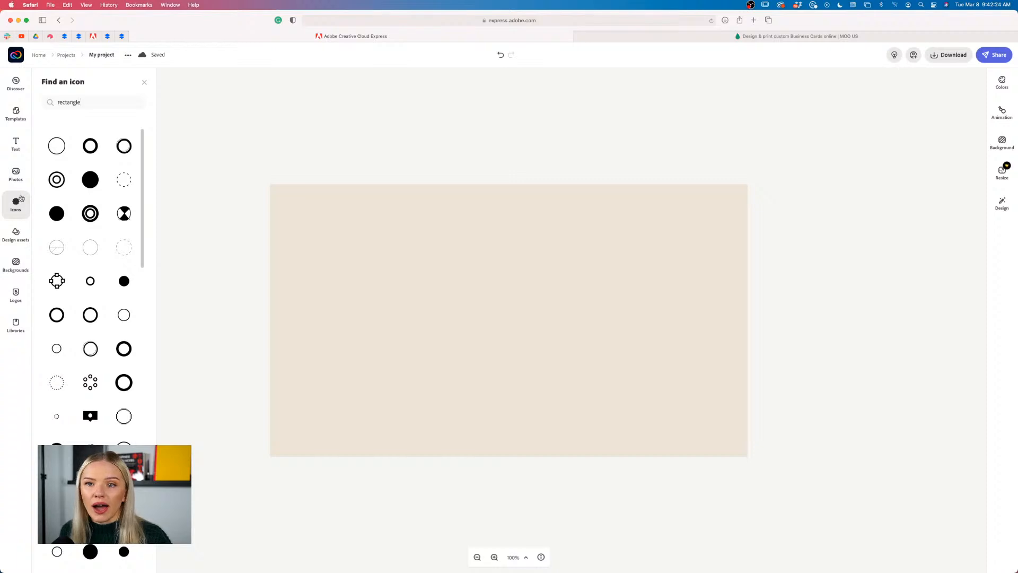
{"action": "key", "text": "Return"}
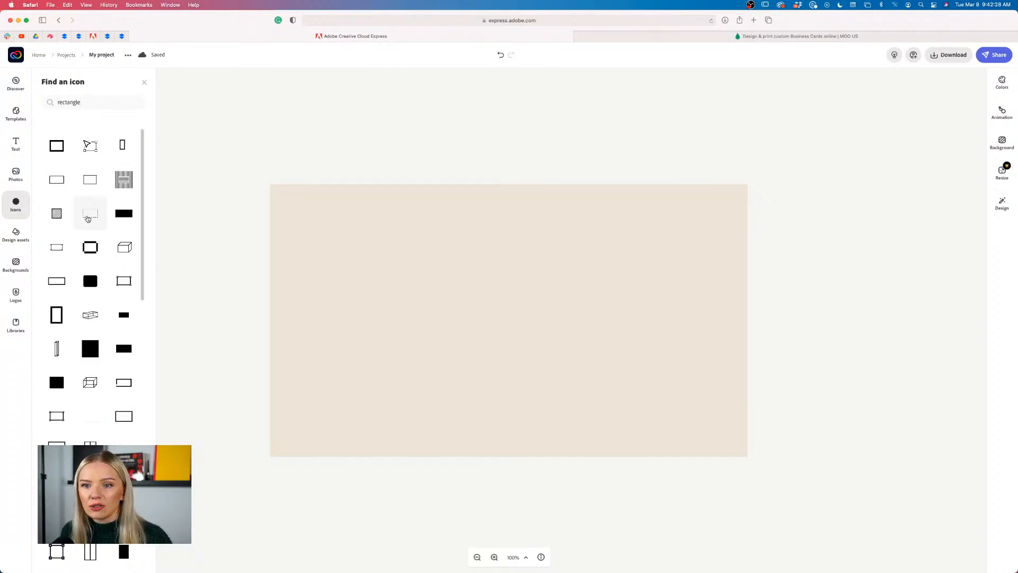
Add the orange dashed rectangle icon and enlarge it across most of the card
{"action": "left_click", "coordinate": [90, 221]}
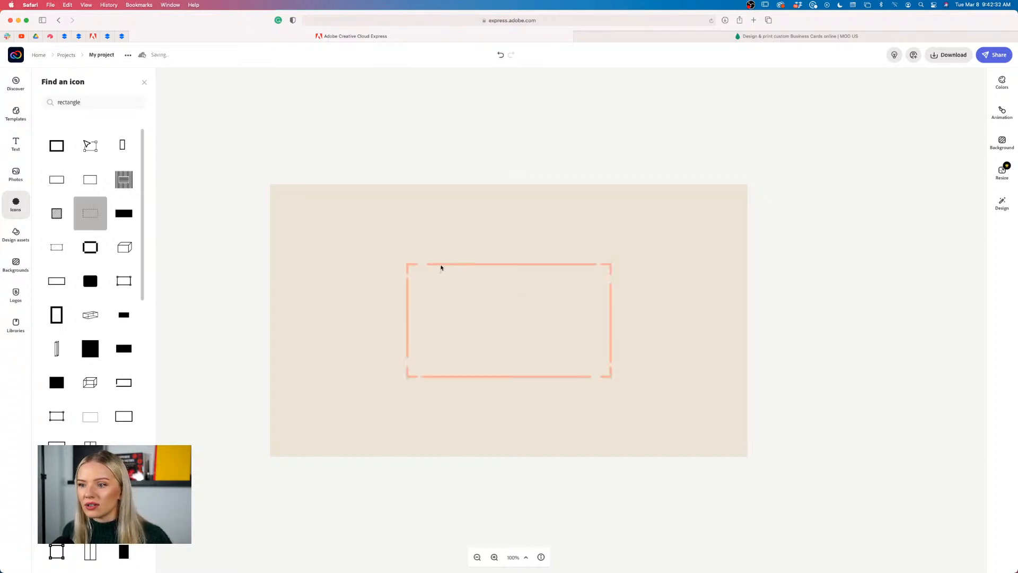
{"action": "left_click_drag", "start_coordinate": [441, 269], "coordinate": [341, 221]}
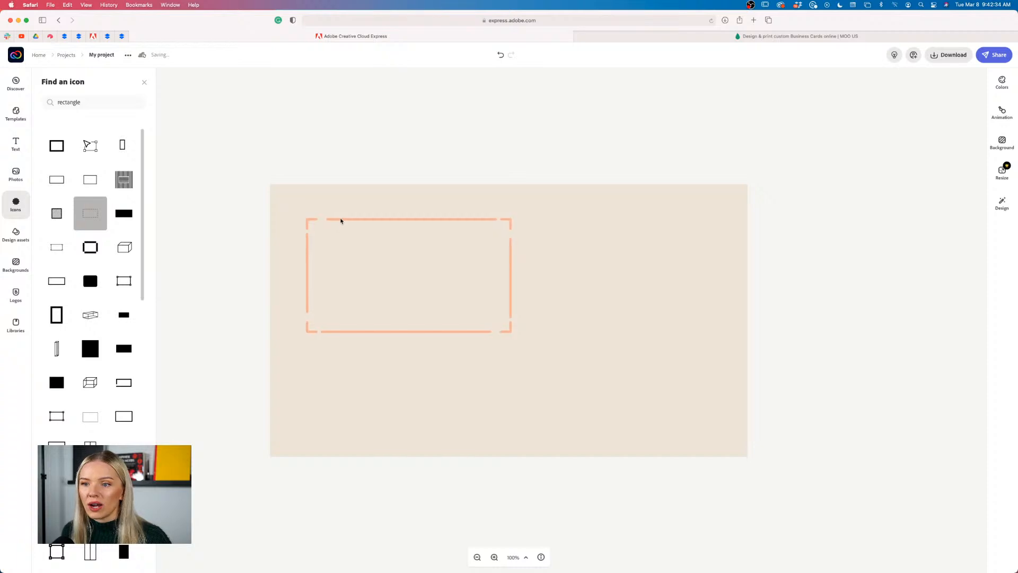
{"action": "left_click", "coordinate": [513, 334]}
{"action": "left_click", "coordinate": [511, 332]}
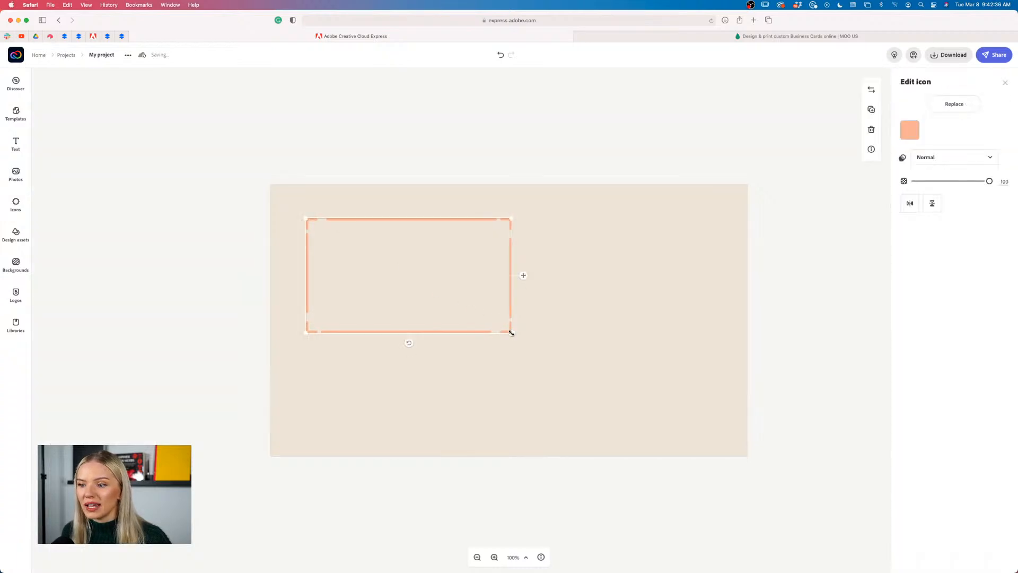
{"action": "left_click_drag", "start_coordinate": [511, 332], "coordinate": [718, 429]}
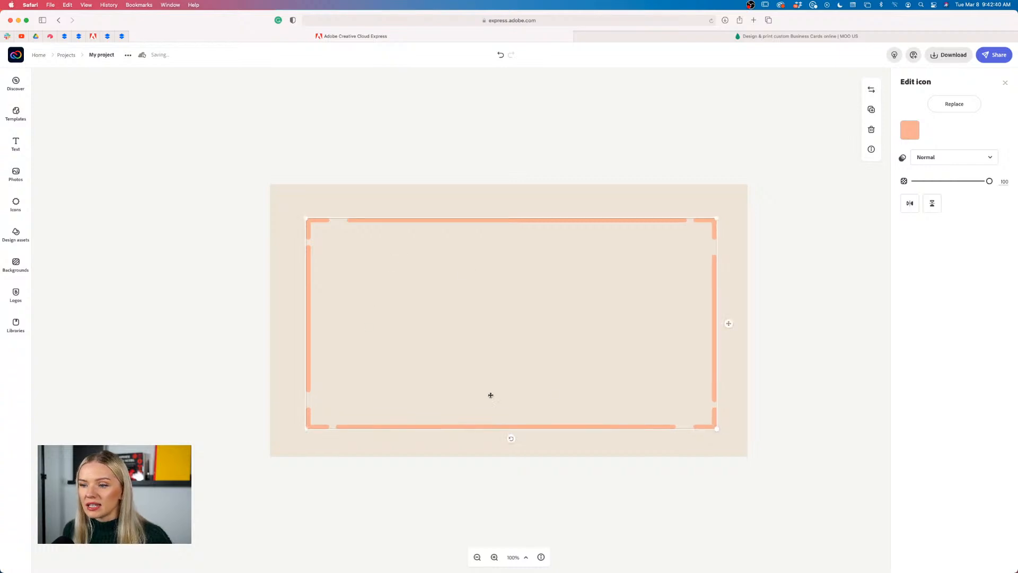
{"action": "left_click", "coordinate": [840, 304]}
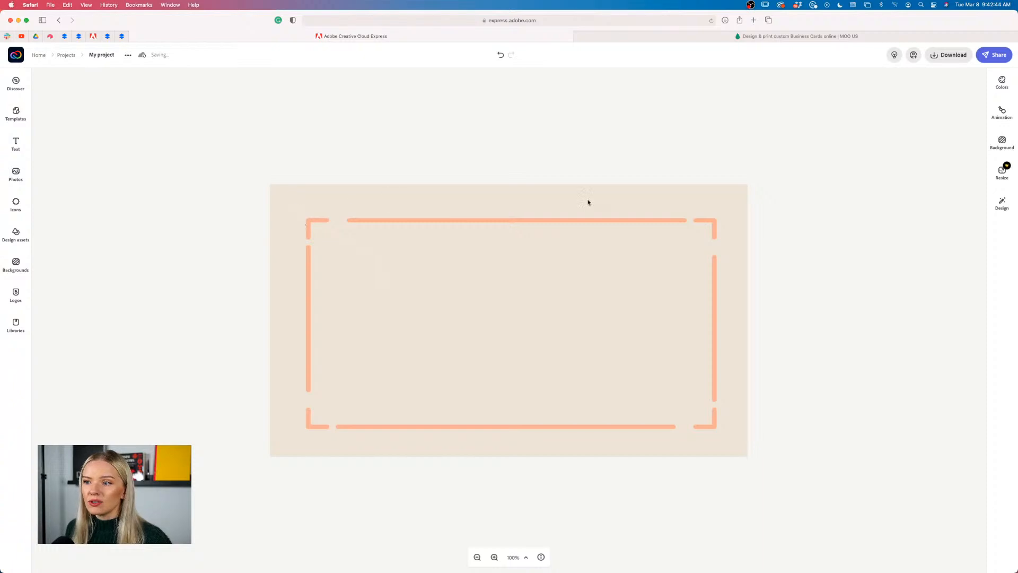
Trim the dashed frame's top-left and top edges for an even margin and centre it
{"action": "left_click", "coordinate": [308, 220]}
{"action": "left_click_drag", "start_coordinate": [308, 220], "coordinate": [368, 219]}
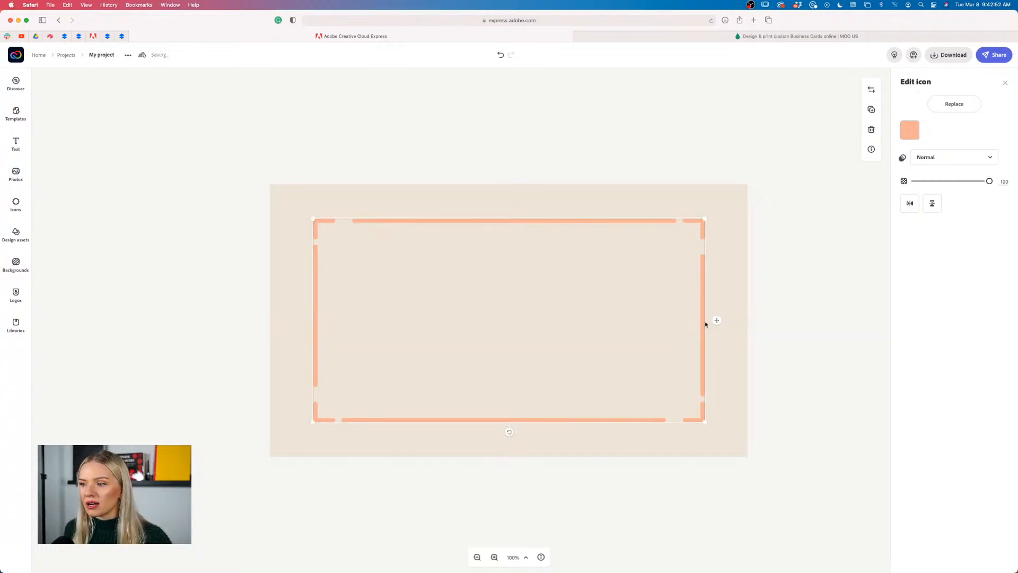
{"action": "left_click_drag", "start_coordinate": [705, 219], "coordinate": [701, 233]}
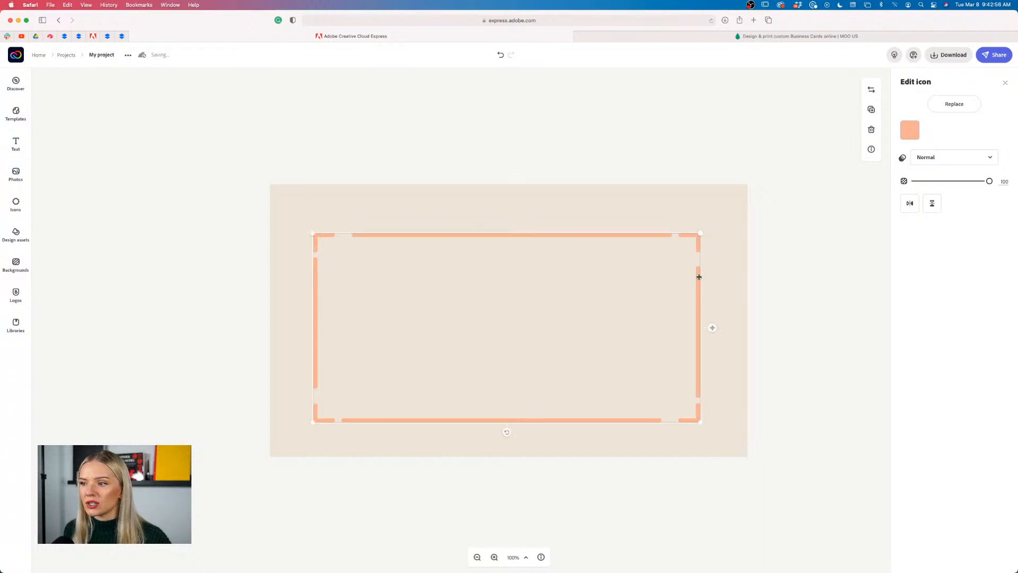
{"action": "left_click_drag", "start_coordinate": [699, 276], "coordinate": [700, 273]}
{"action": "left_click", "coordinate": [802, 291]}
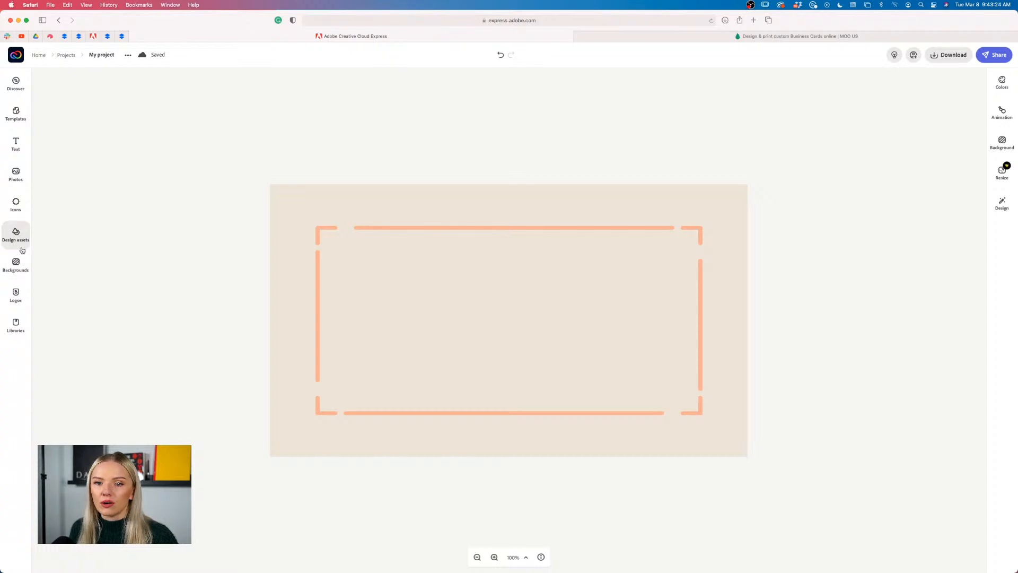
Add the two-line wordmark brand logo at the top centre of the dashed frame, enlarged
{"action": "left_click", "coordinate": [12, 296]}
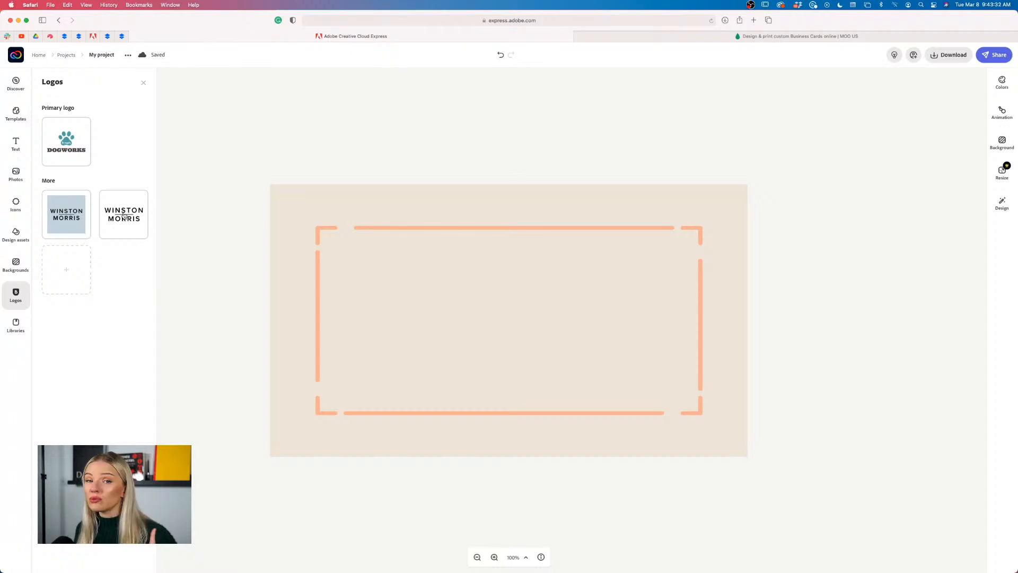
{"action": "left_click", "coordinate": [124, 215]}
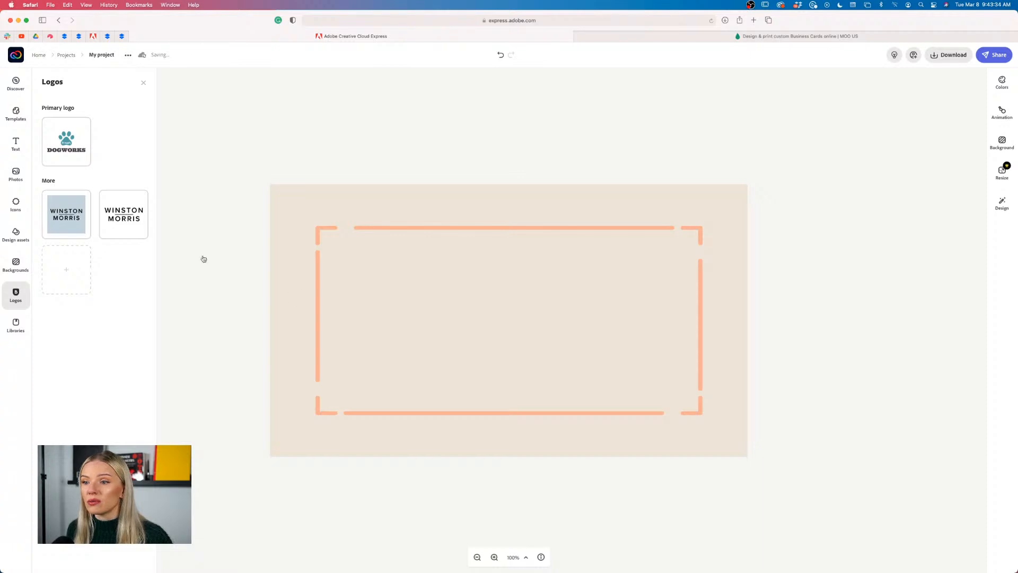
{"action": "left_click_drag", "start_coordinate": [348, 444], "coordinate": [509, 251]}
{"action": "left_click", "coordinate": [487, 245]}
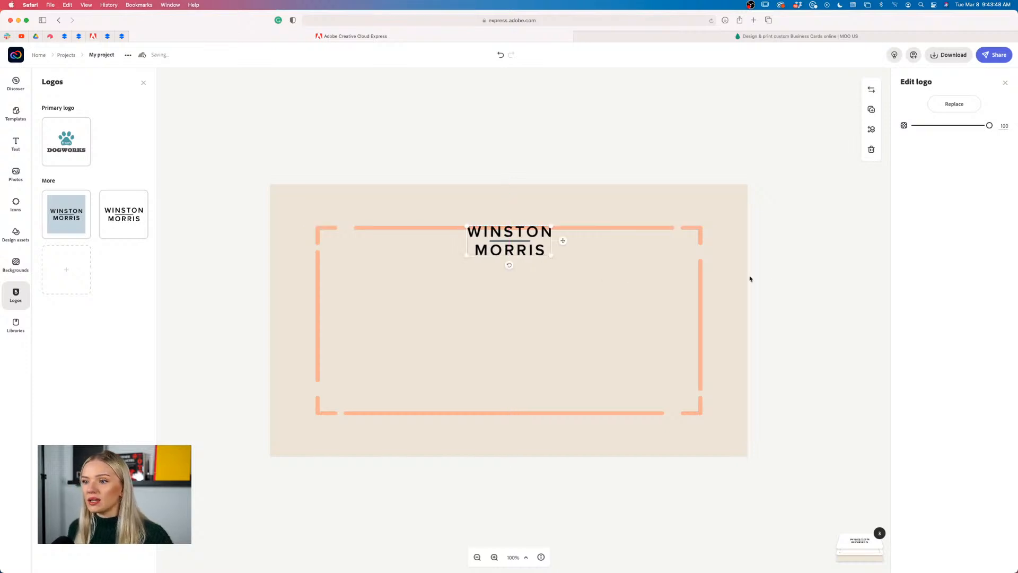
{"action": "left_click", "coordinate": [770, 286]}
{"action": "left_click", "coordinate": [478, 556]}
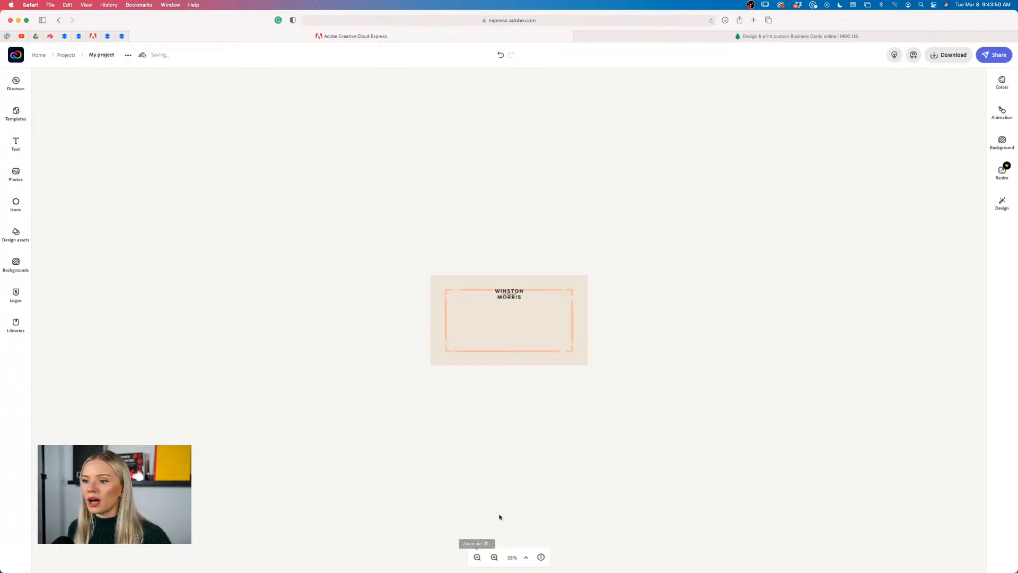
Zoom the card back to 100% and bring back the rectangle icon results
{"action": "left_click", "coordinate": [494, 557]}
{"action": "left_click", "coordinate": [494, 556]}
{"action": "left_click", "coordinate": [495, 557]}
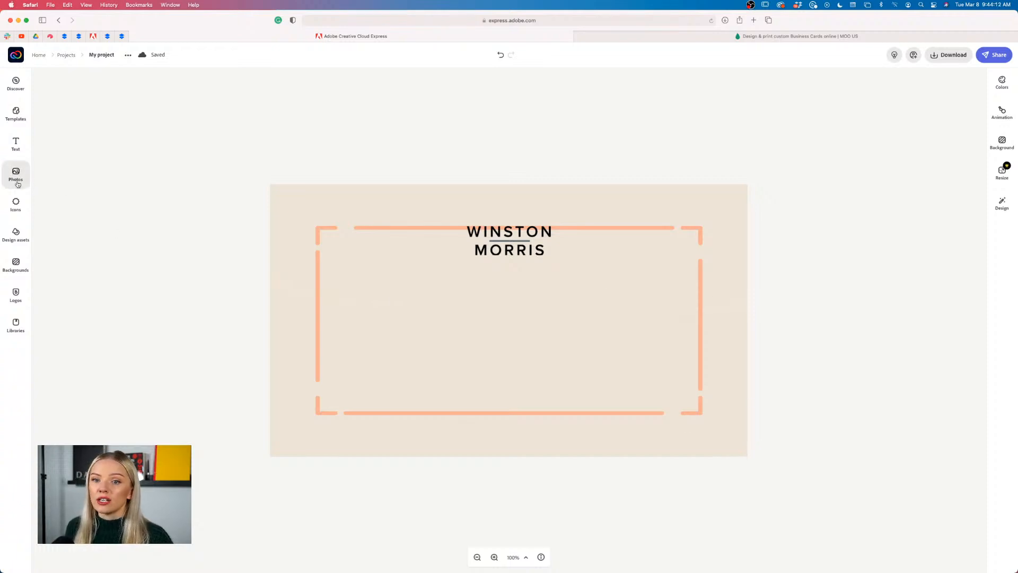
{"action": "left_click", "coordinate": [17, 205]}
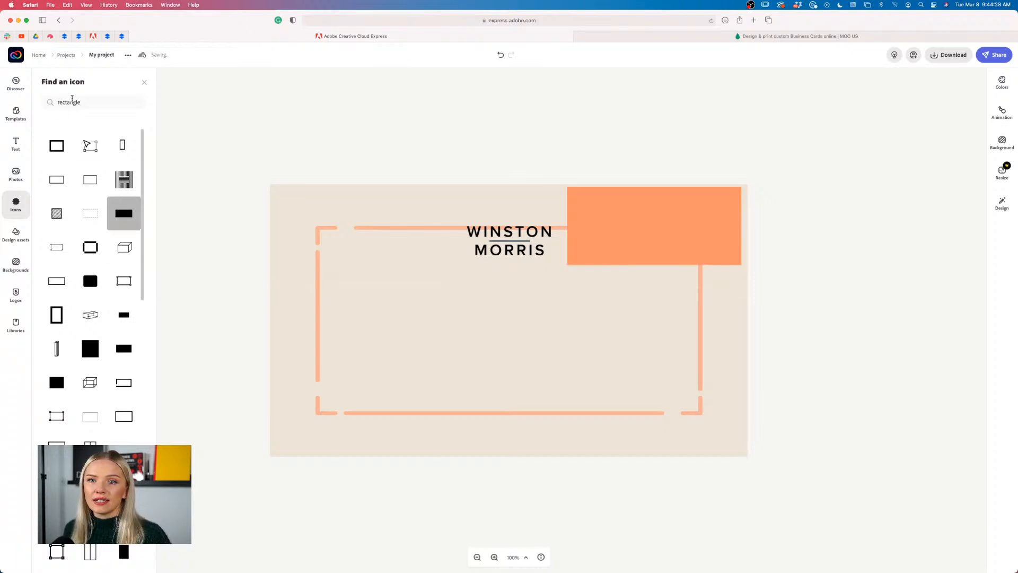
Anchor the solid orange rectangle at bottom-left and stretch it across the full card width
{"action": "left_click_drag", "start_coordinate": [638, 257], "coordinate": [379, 433]}
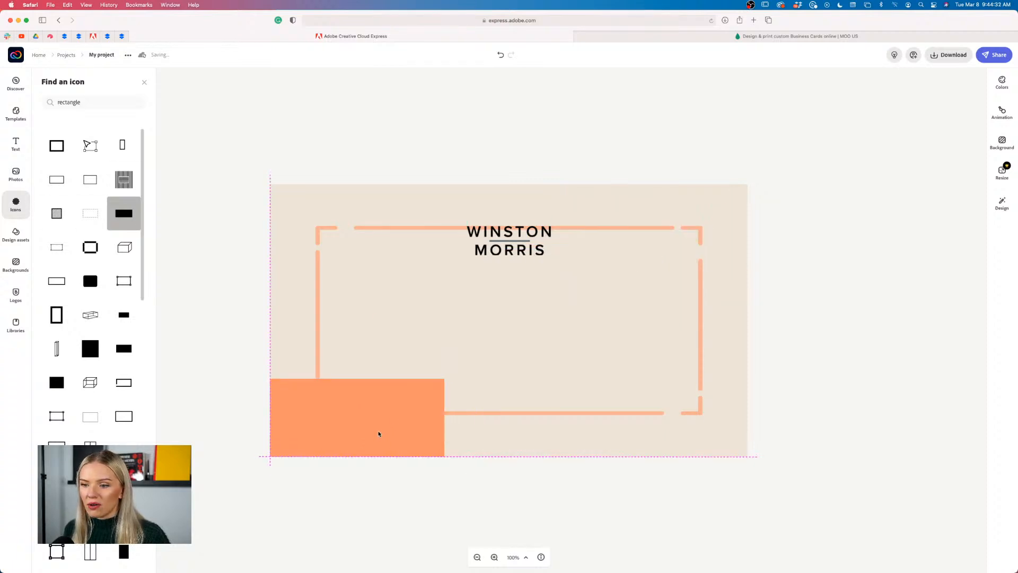
{"action": "left_click", "coordinate": [442, 385]}
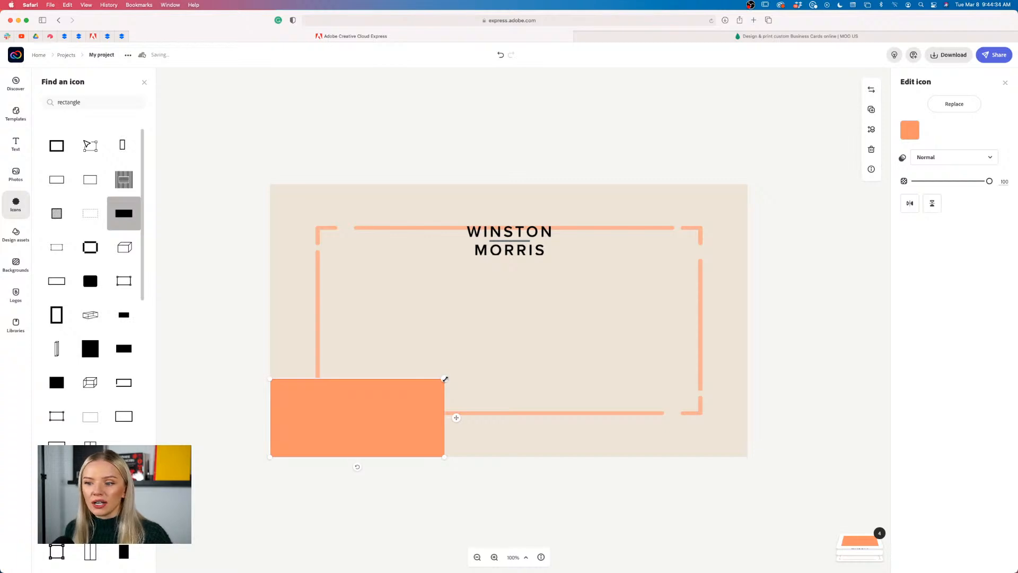
{"action": "left_click_drag", "start_coordinate": [445, 379], "coordinate": [705, 271]}
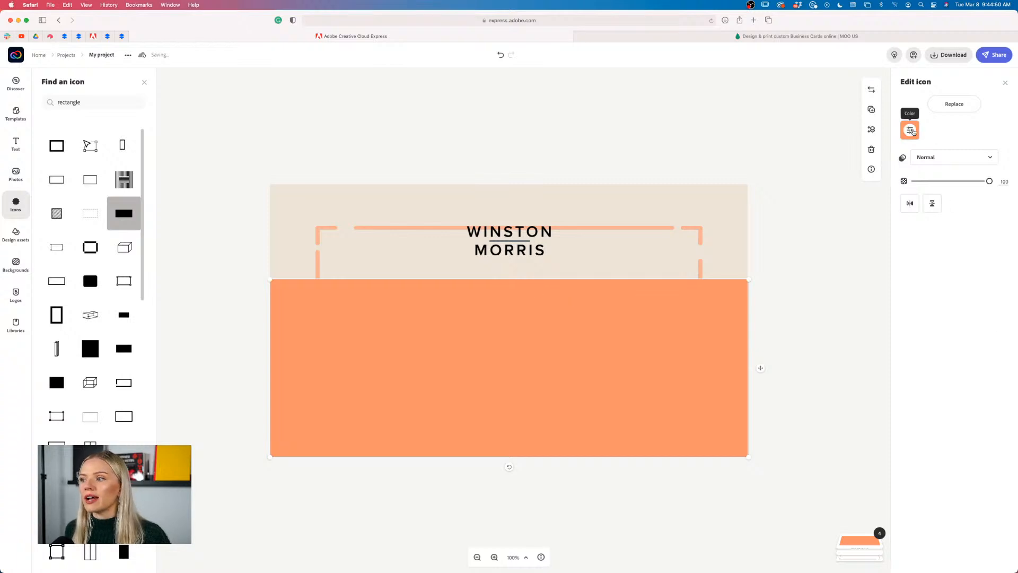
Recolour the lower block white and move the dashed frame layer above it
{"action": "left_click", "coordinate": [911, 130]}
{"action": "left_click", "coordinate": [979, 201]}
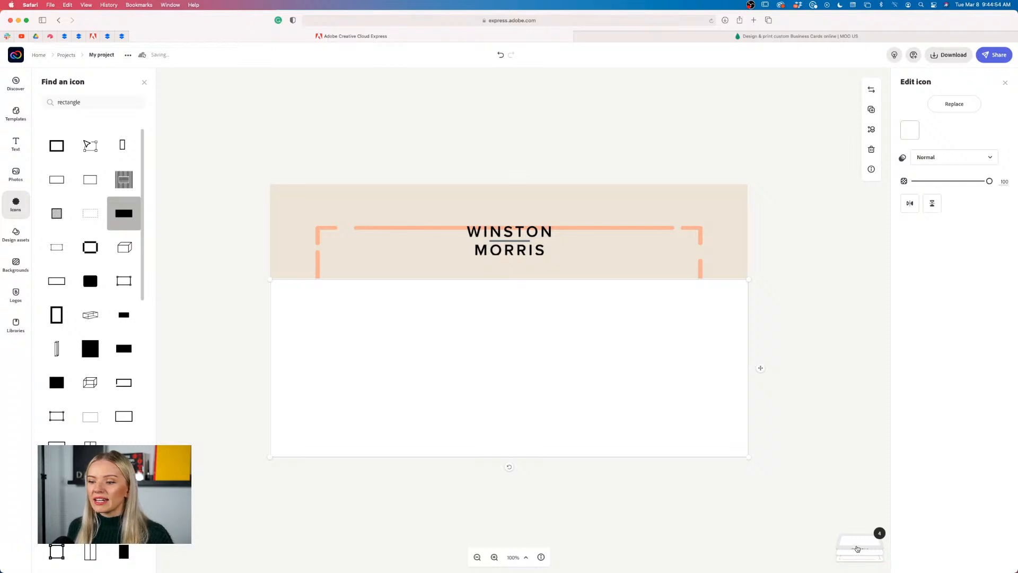
{"action": "left_click", "coordinate": [858, 549]}
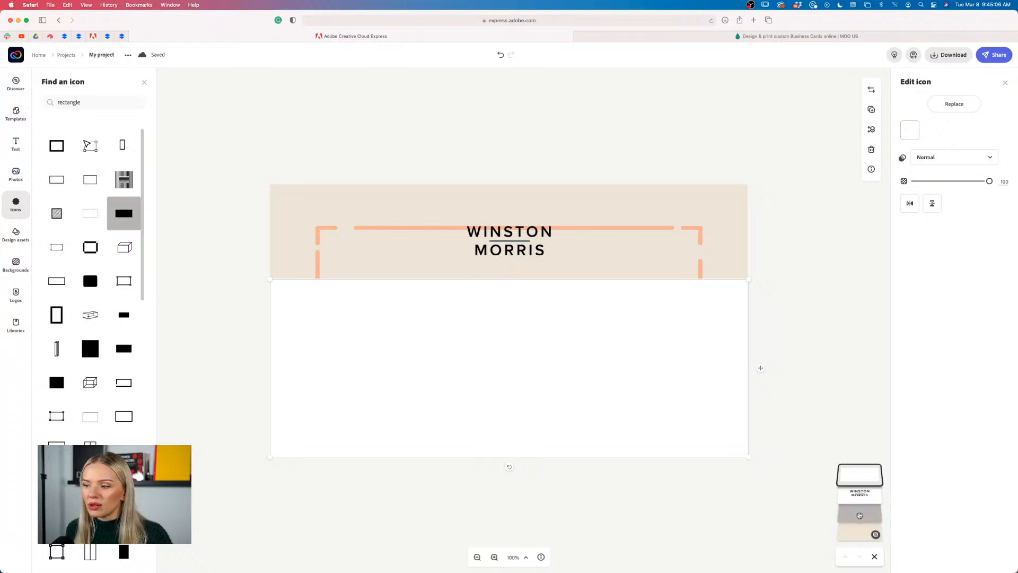
{"action": "left_click_drag", "start_coordinate": [859, 515], "coordinate": [860, 459]}
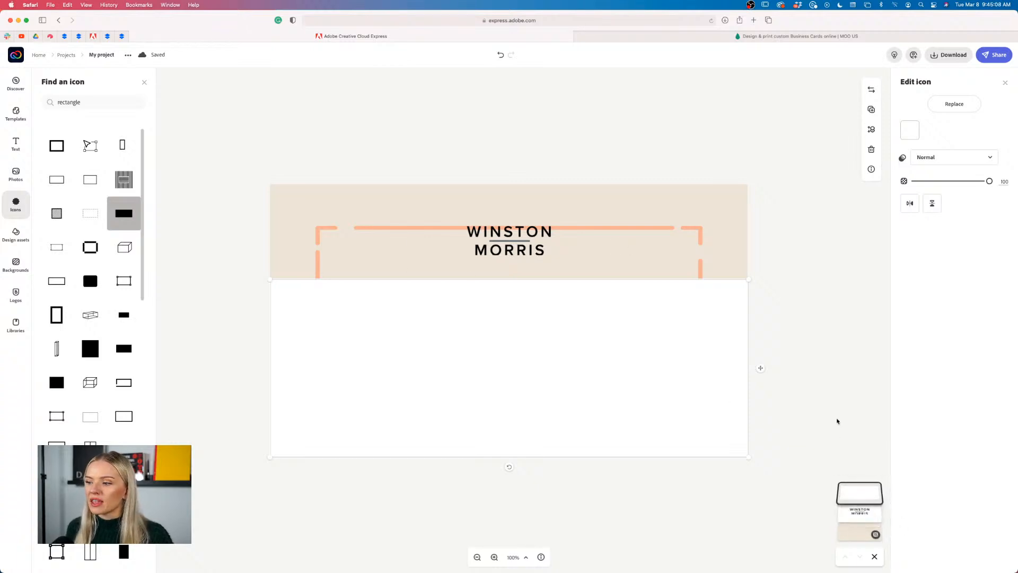
{"action": "left_click", "coordinate": [768, 390]}
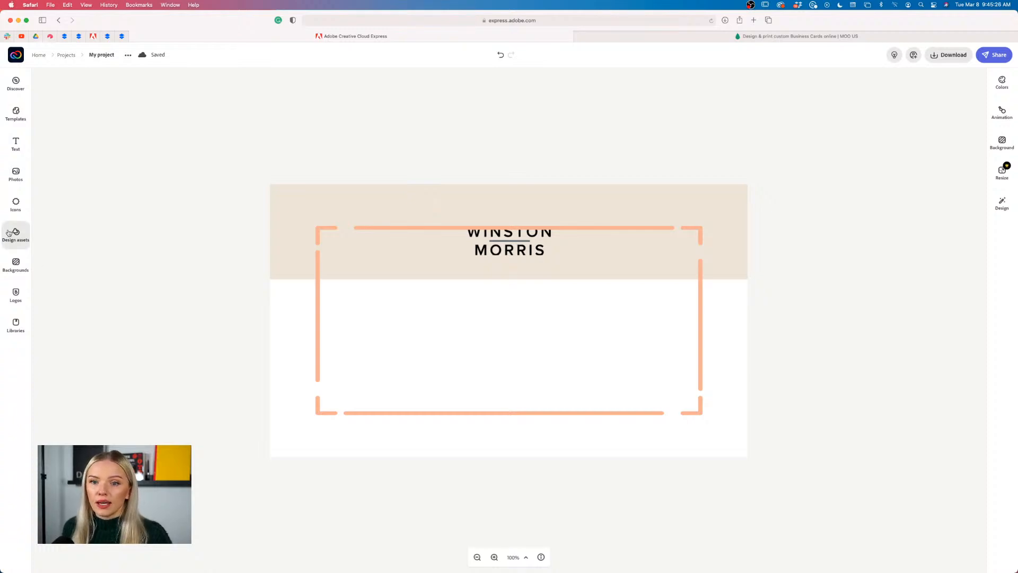
{"action": "left_click", "coordinate": [15, 140]}
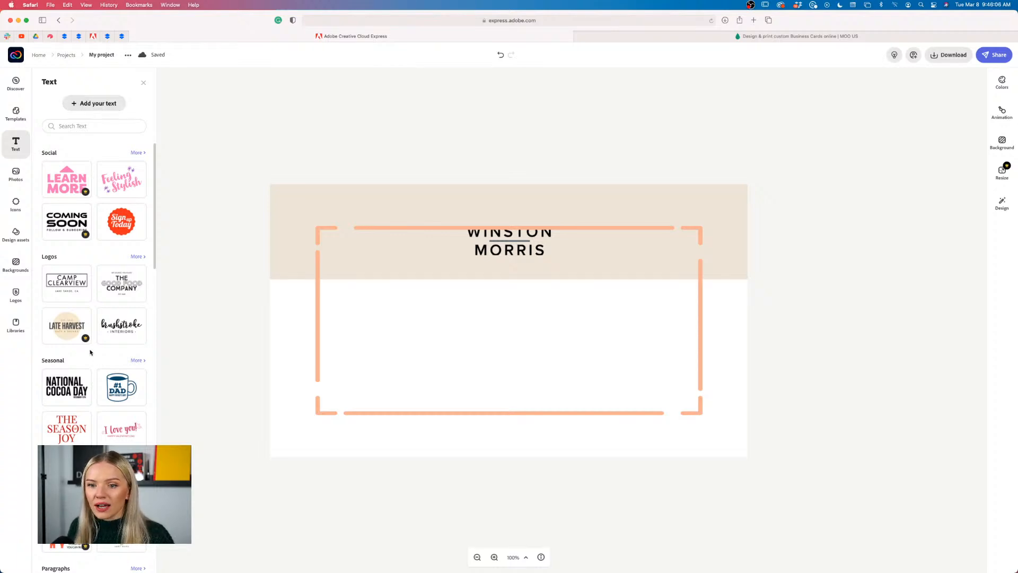
{"action": "scroll", "coordinate": [90, 352], "scroll_direction": "down", "scroll_amount": 5}
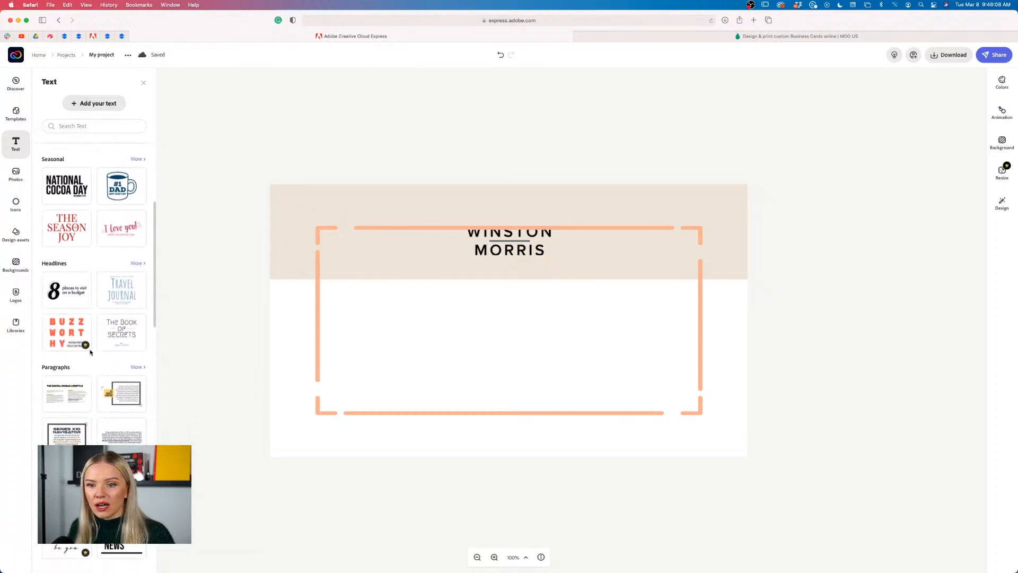
{"action": "scroll", "coordinate": [92, 354], "scroll_direction": "up", "scroll_amount": 5}
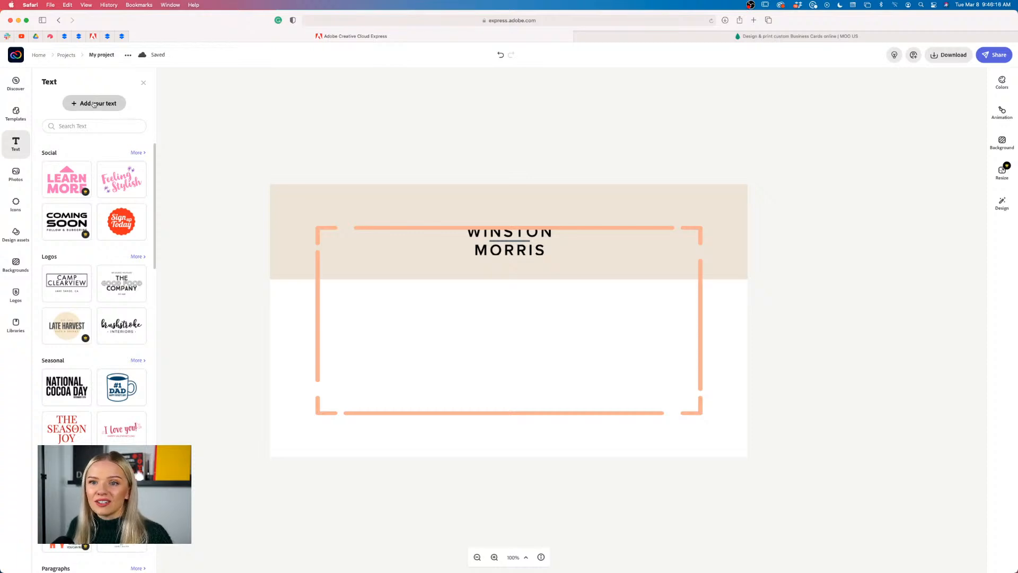
Add an 'Add your text' placeholder box and centre it in the card's white area
{"action": "left_click", "coordinate": [93, 104]}
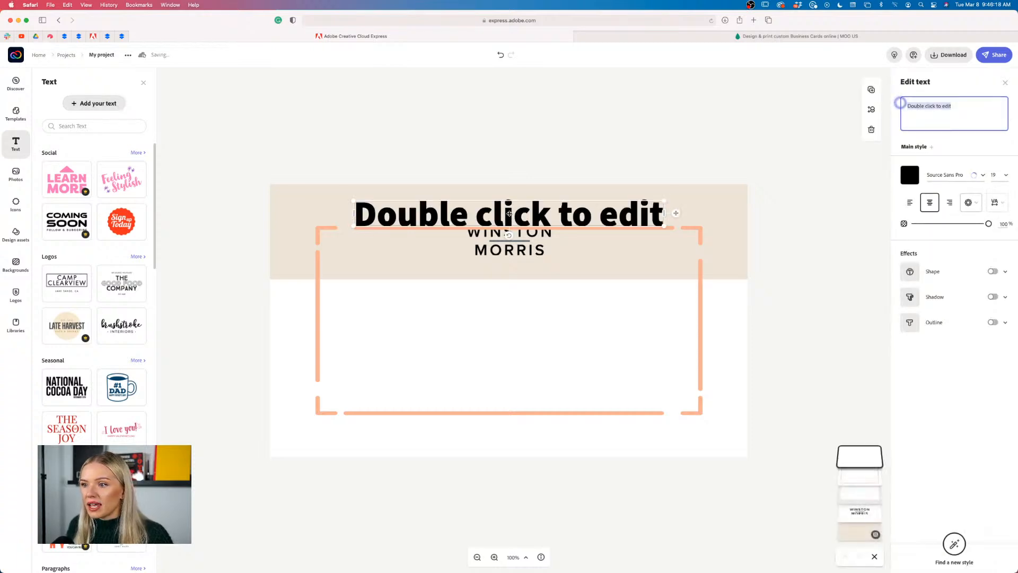
{"action": "left_click_drag", "start_coordinate": [509, 214], "coordinate": [500, 326]}
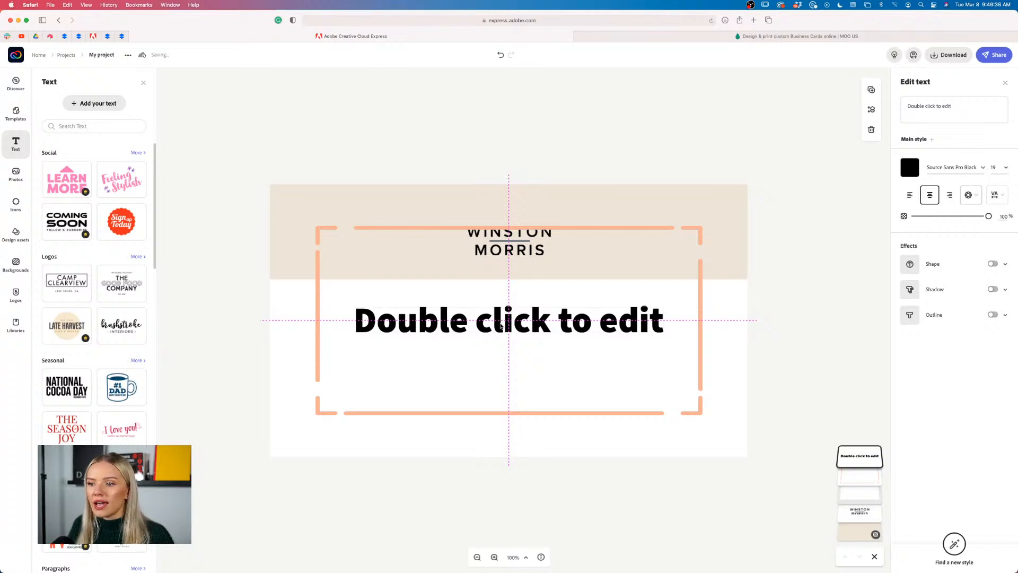
{"action": "mouse_move", "coordinate": [501, 326]}
{"action": "left_mouse_down"}
{"action": "mouse_move", "coordinate": [547, 325]}
{"action": "mouse_move", "coordinate": [491, 325]}
{"action": "mouse_move", "coordinate": [555, 324]}
{"action": "mouse_move", "coordinate": [436, 322]}
{"action": "mouse_move", "coordinate": [494, 321]}
{"action": "mouse_move", "coordinate": [502, 270]}
{"action": "mouse_move", "coordinate": [502, 366]}
{"action": "mouse_move", "coordinate": [502, 293]}
{"action": "mouse_move", "coordinate": [503, 322]}
{"action": "left_mouse_up"}
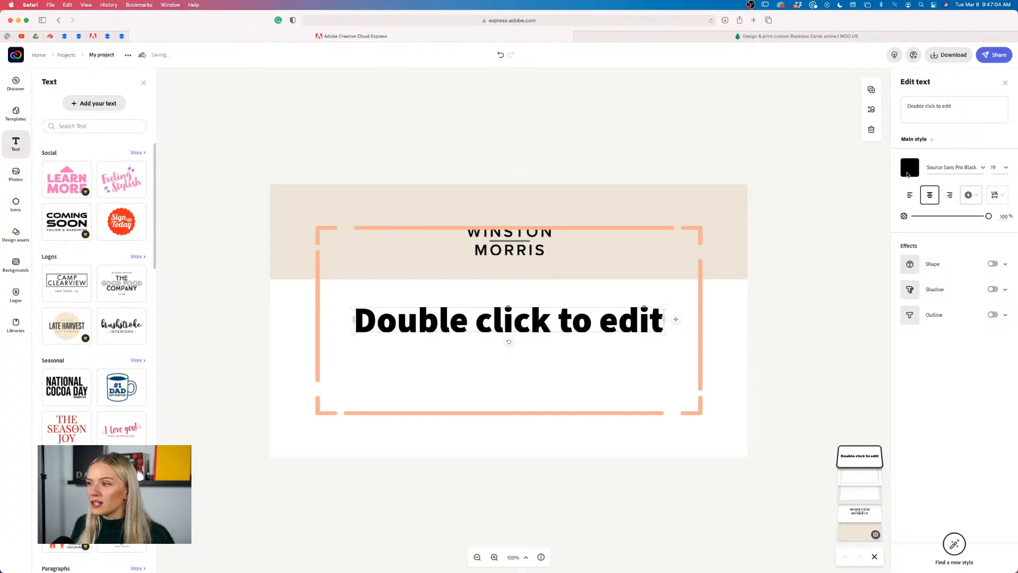
Replace the placeholder wording with the cardholder's full name
{"action": "left_click", "coordinate": [972, 105]}
{"action": "key", "text": "super+a"}
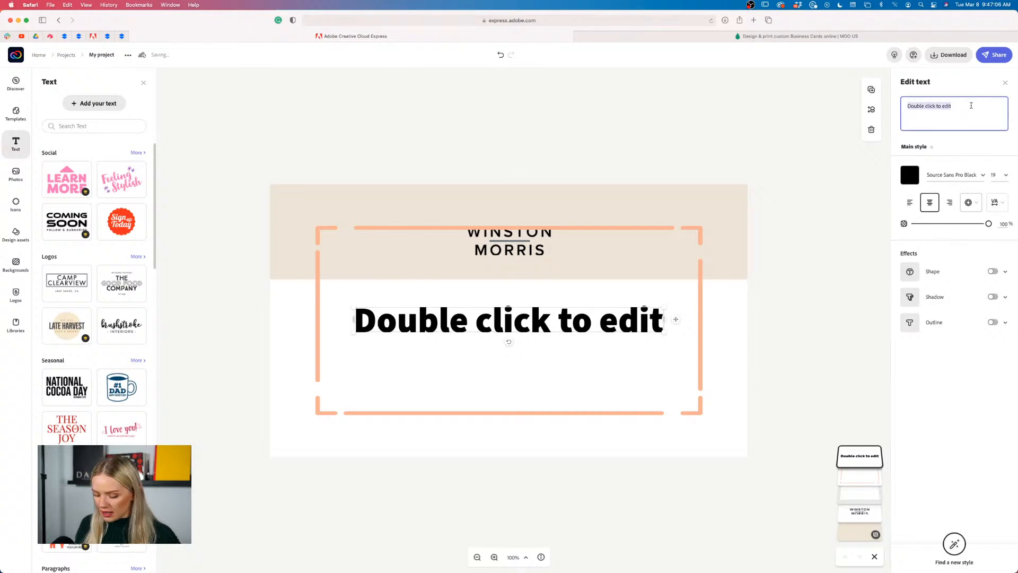
{"action": "key", "text": "BackSpace"}
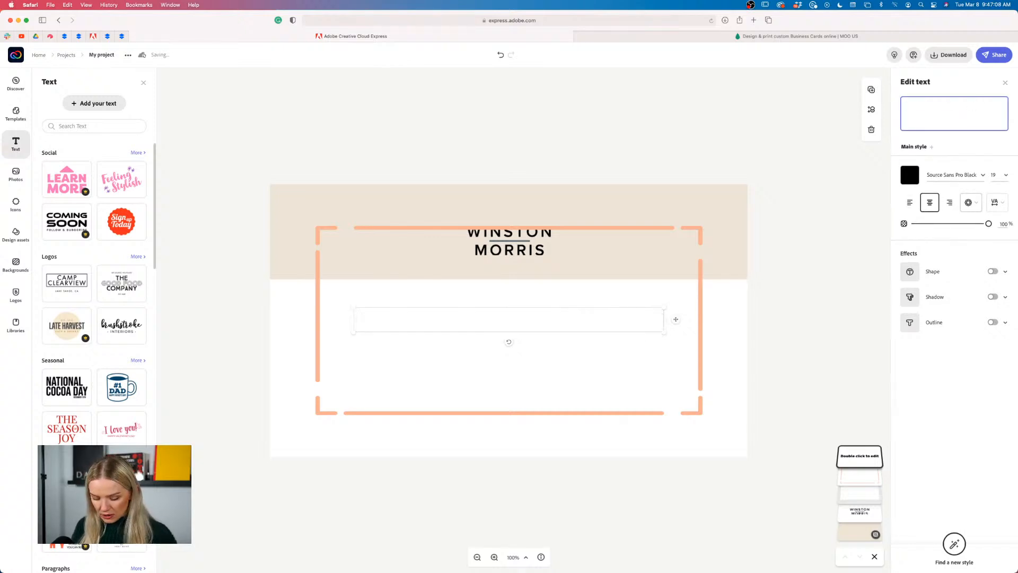
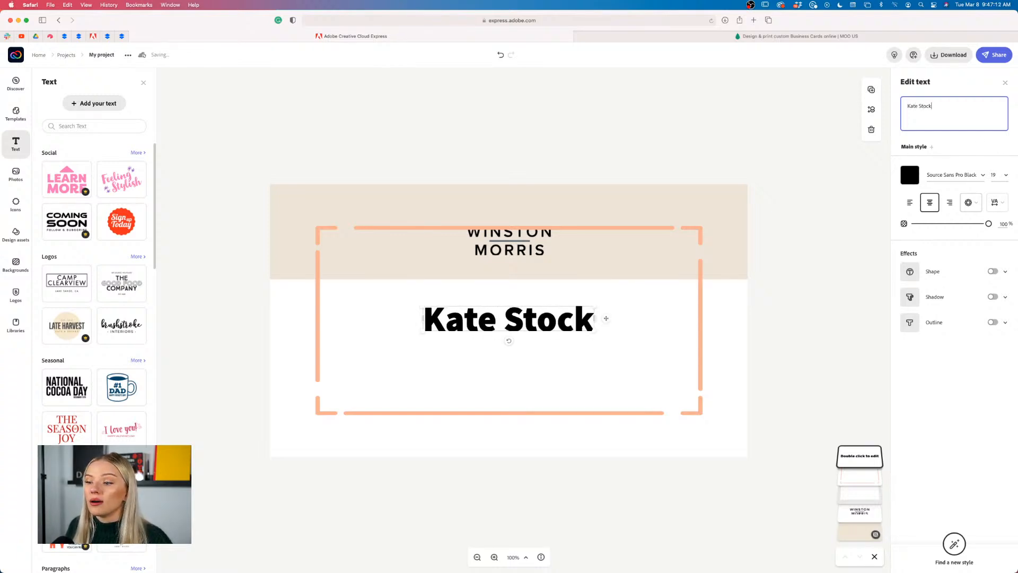
Set the name in Acumin Pro Semi Condensed, Semibold weight
{"action": "left_click", "coordinate": [983, 179]}
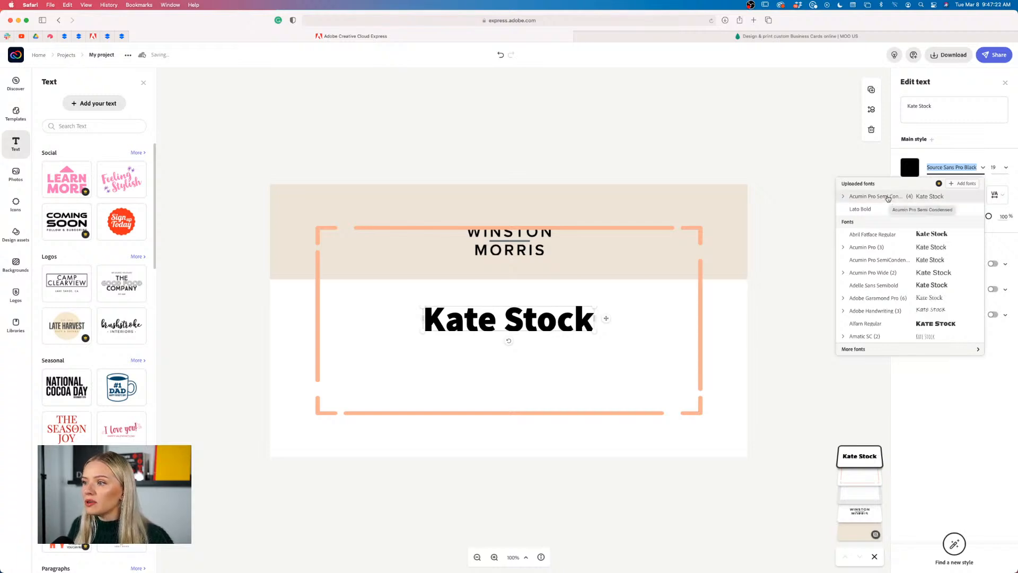
{"action": "left_click", "coordinate": [888, 197]}
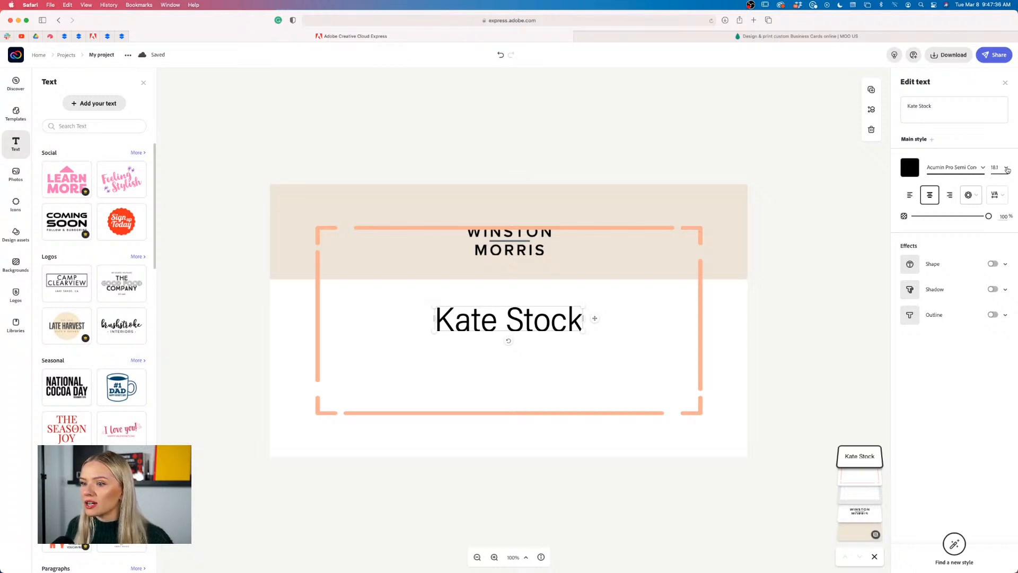
{"action": "left_click", "coordinate": [985, 168]}
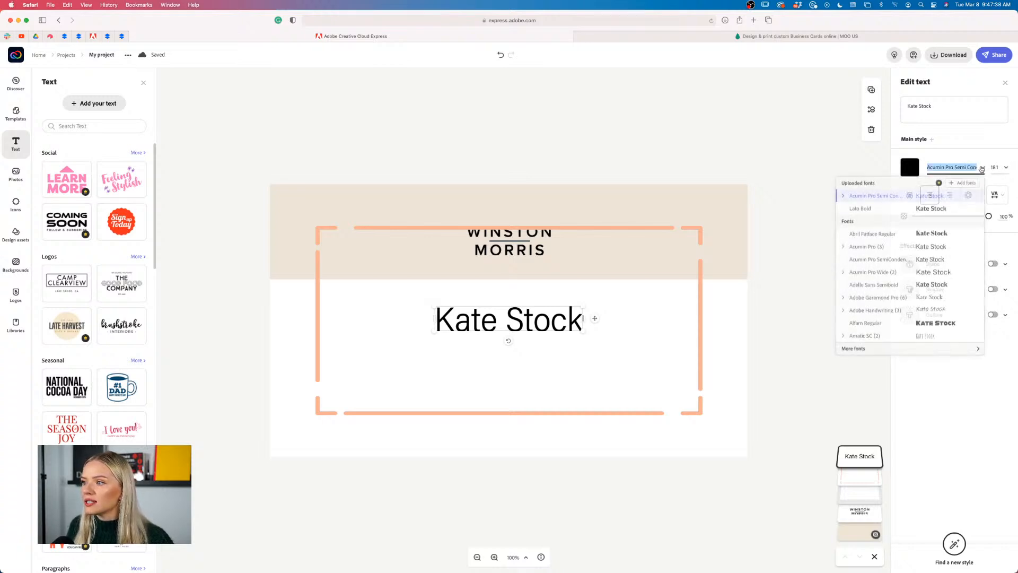
{"action": "left_click", "coordinate": [844, 198]}
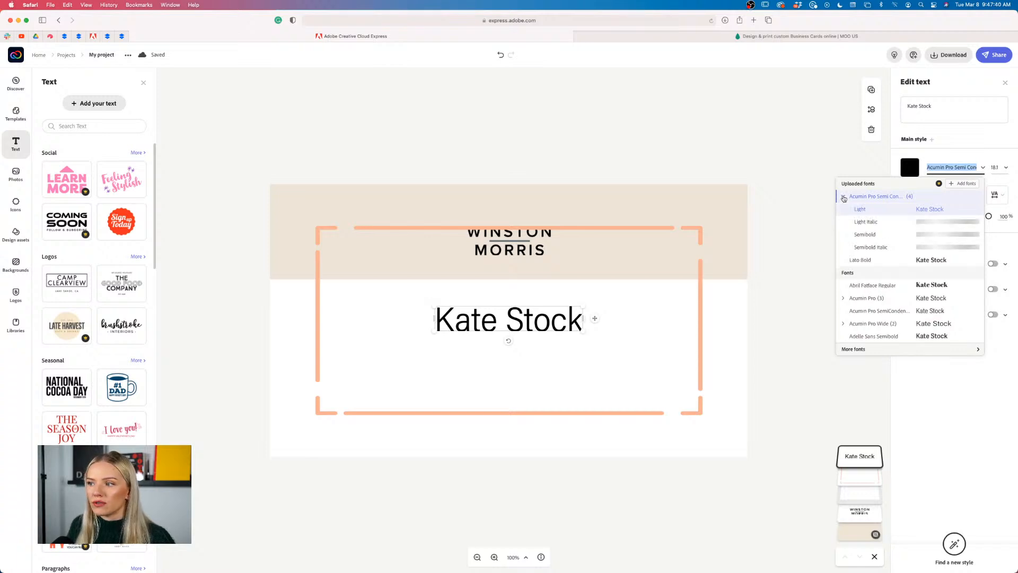
{"action": "left_click", "coordinate": [870, 235]}
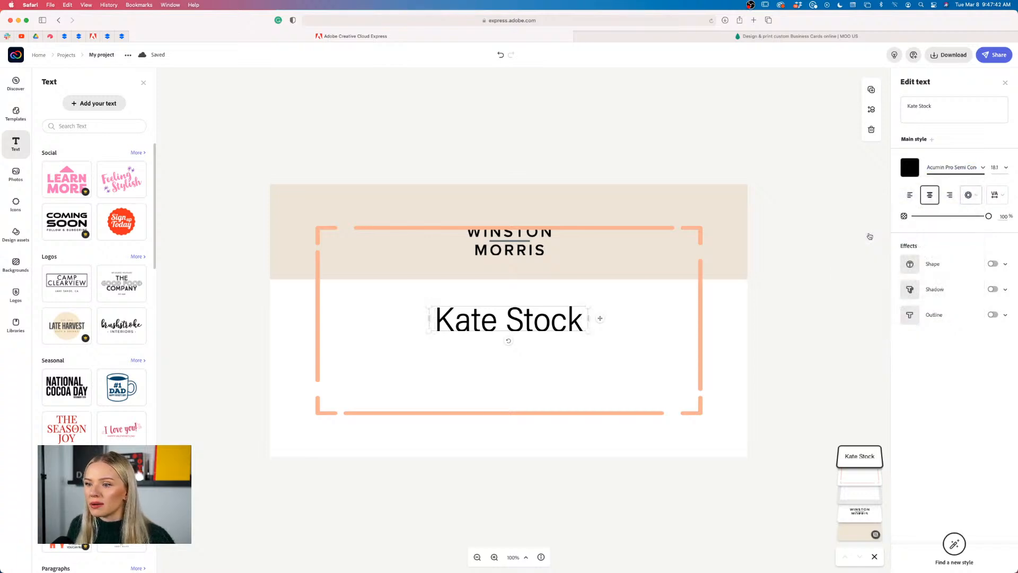
{"action": "left_click", "coordinate": [788, 351]}
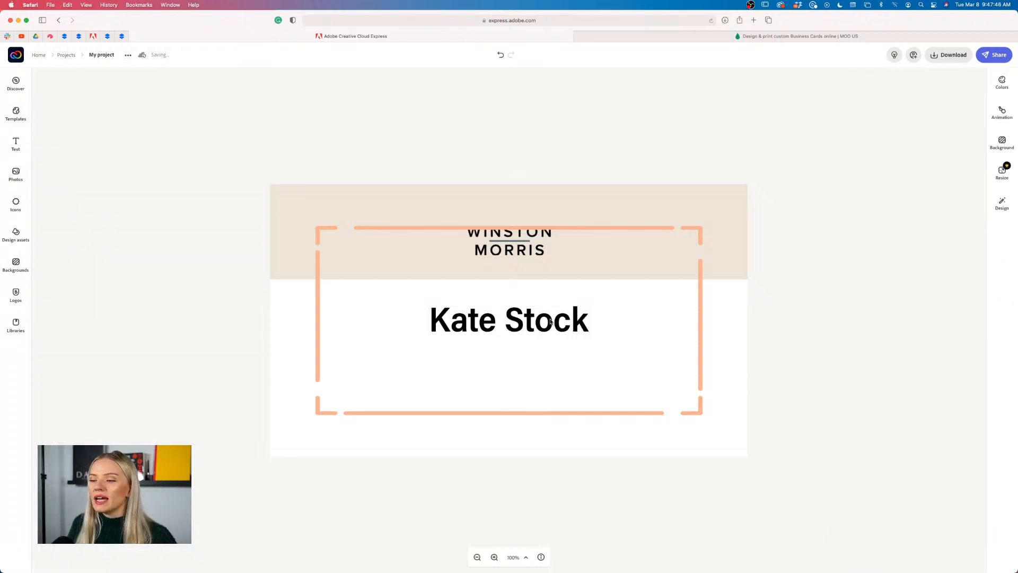
{"action": "left_click", "coordinate": [551, 321]}
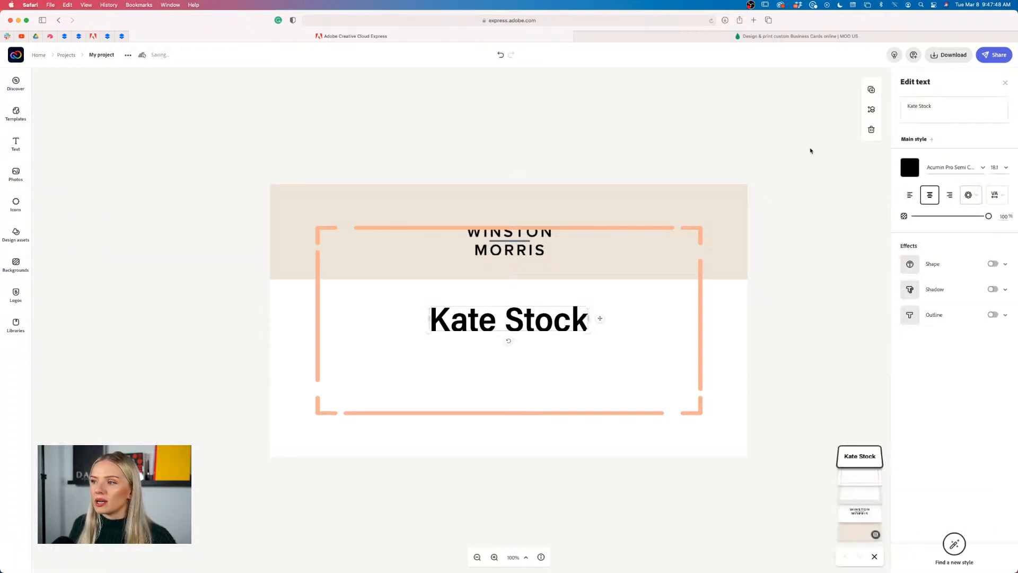
Duplicate the name below itself and set the copy to Acumin Pro Semi Condensed Light
{"action": "left_click", "coordinate": [871, 91]}
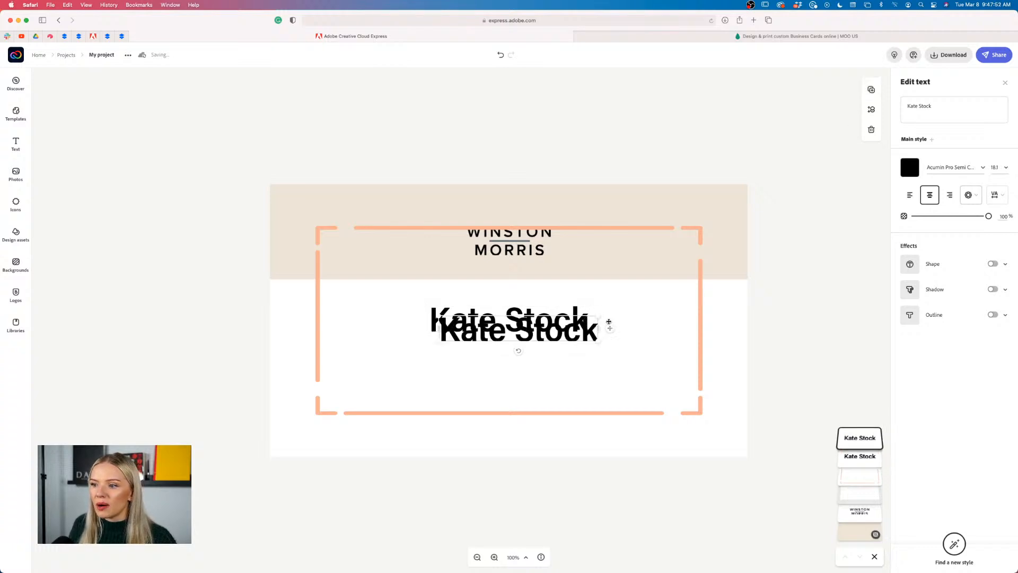
{"action": "left_click_drag", "start_coordinate": [565, 347], "coordinate": [556, 368]}
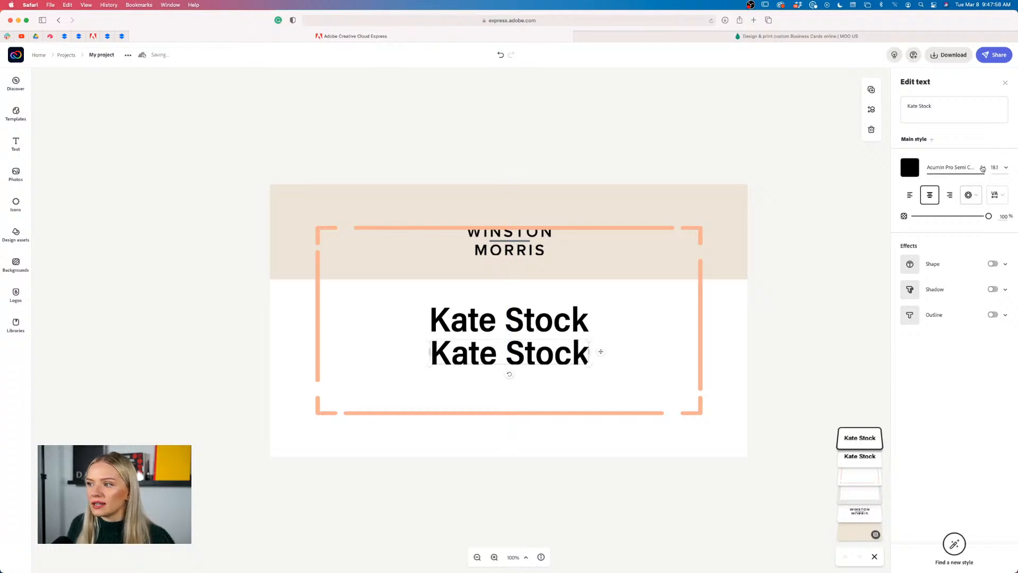
{"action": "left_click", "coordinate": [954, 167]}
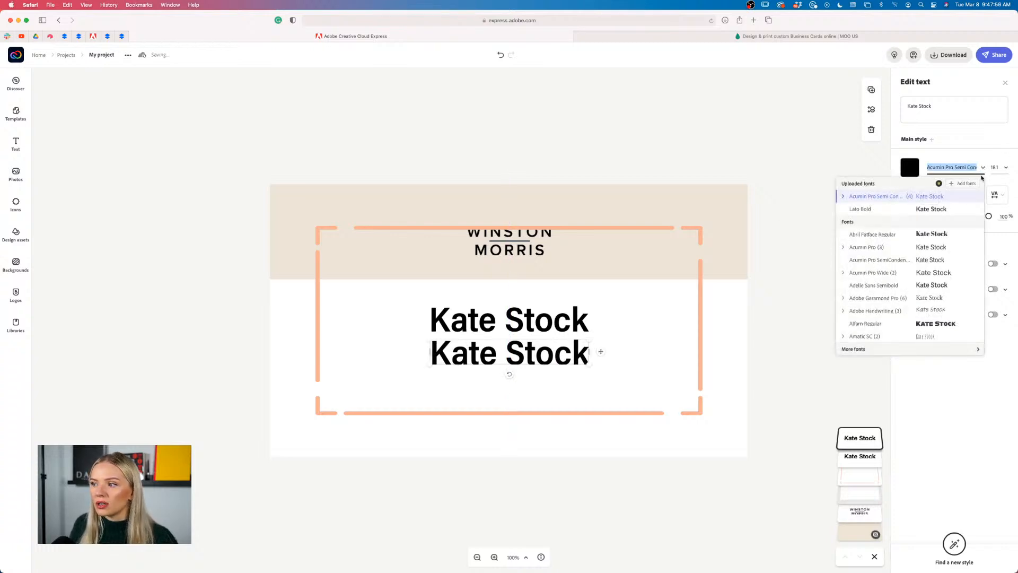
{"action": "left_click", "coordinate": [844, 196]}
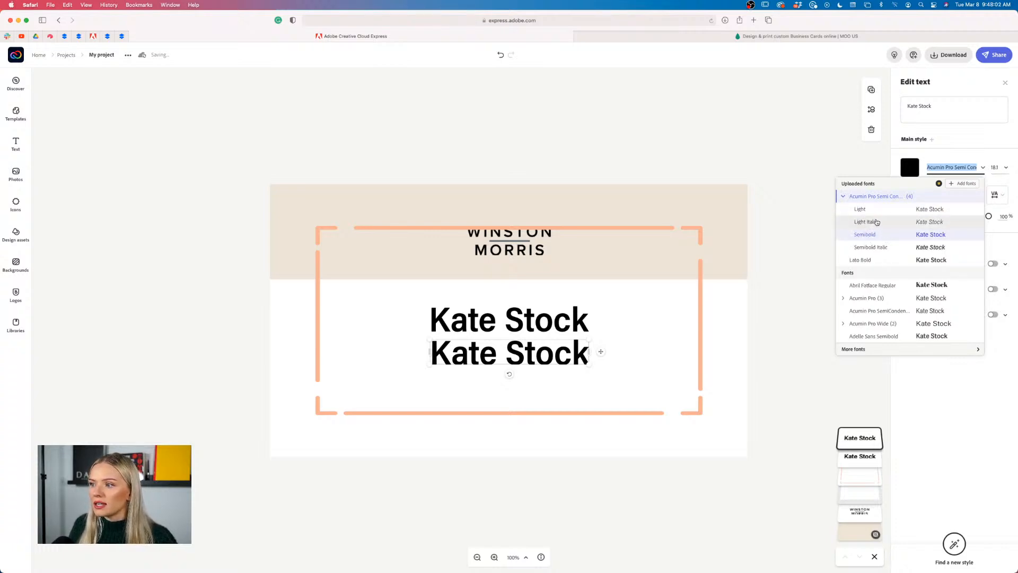
{"action": "left_click", "coordinate": [863, 209]}
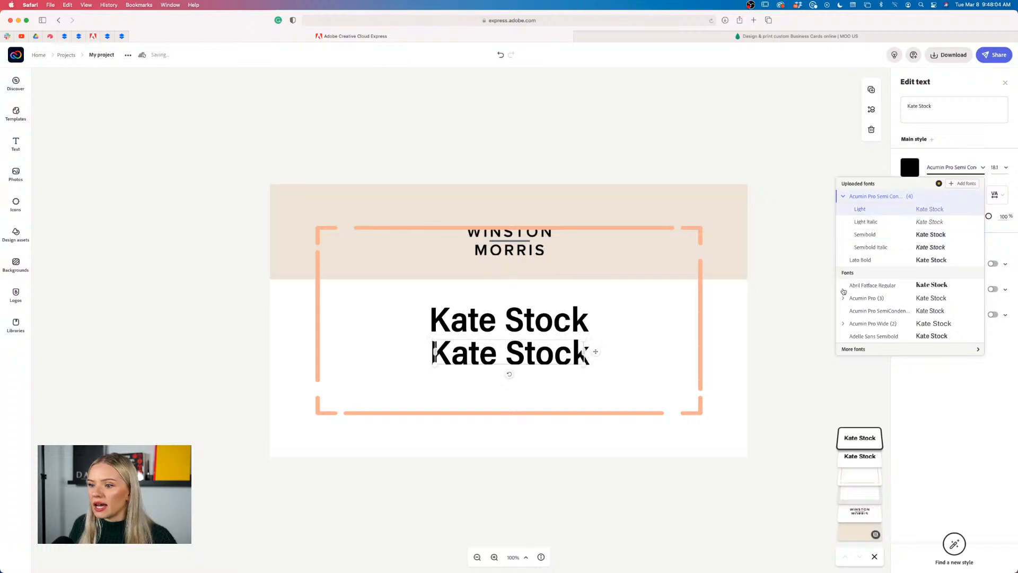
Replace the copy's text with the phone number, shrink it to 9.7, and centre it under the name
{"action": "double_click", "coordinate": [549, 354]}
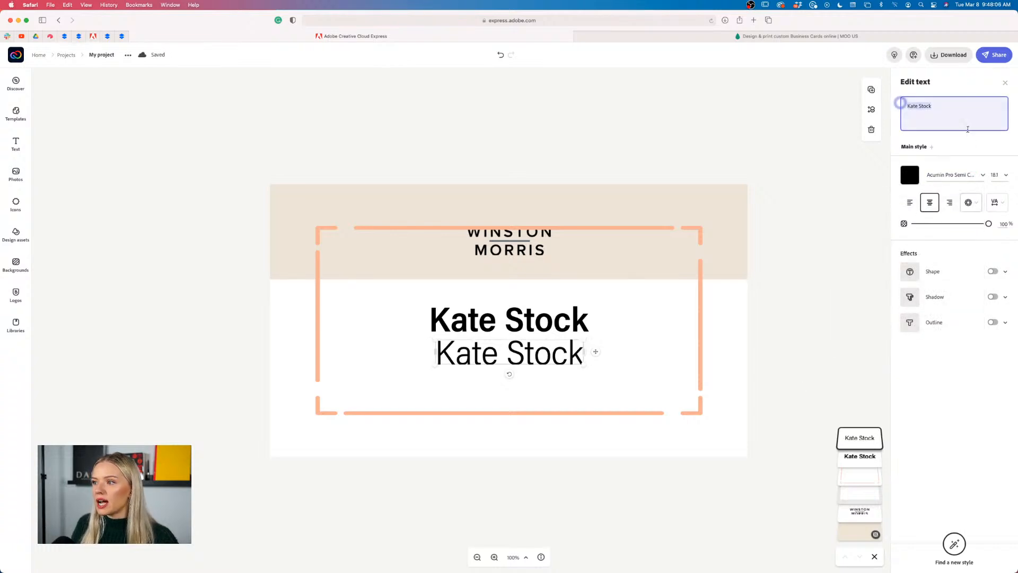
{"action": "double_click", "coordinate": [944, 106]}
{"action": "triple_click", "coordinate": [945, 107]}
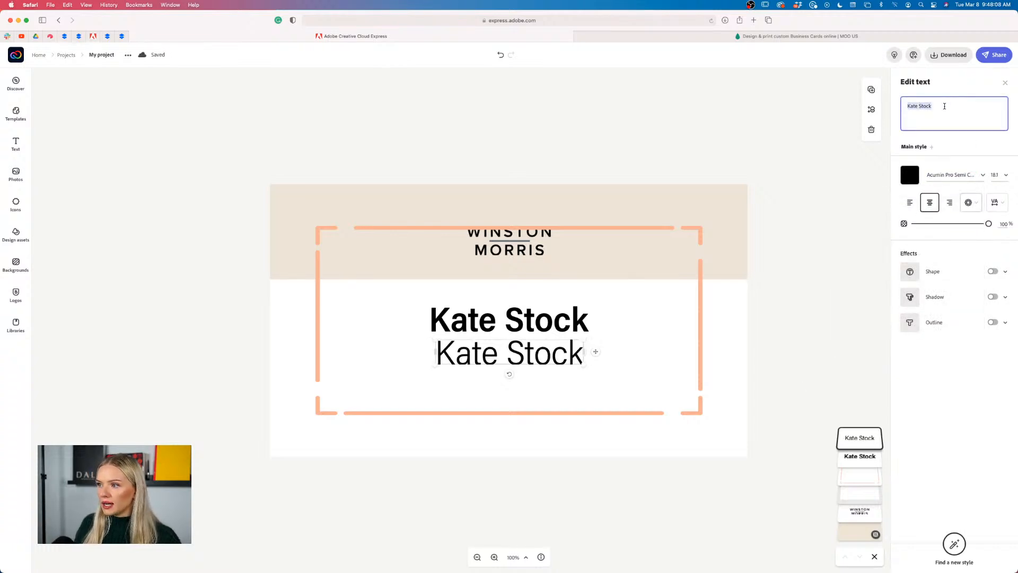
{"action": "key", "text": "BackSpace"}
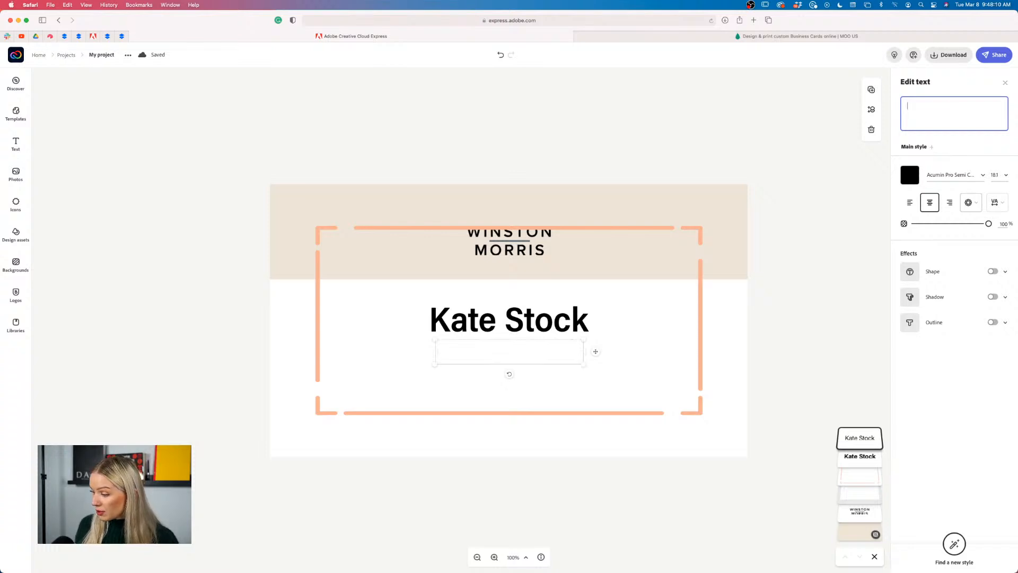
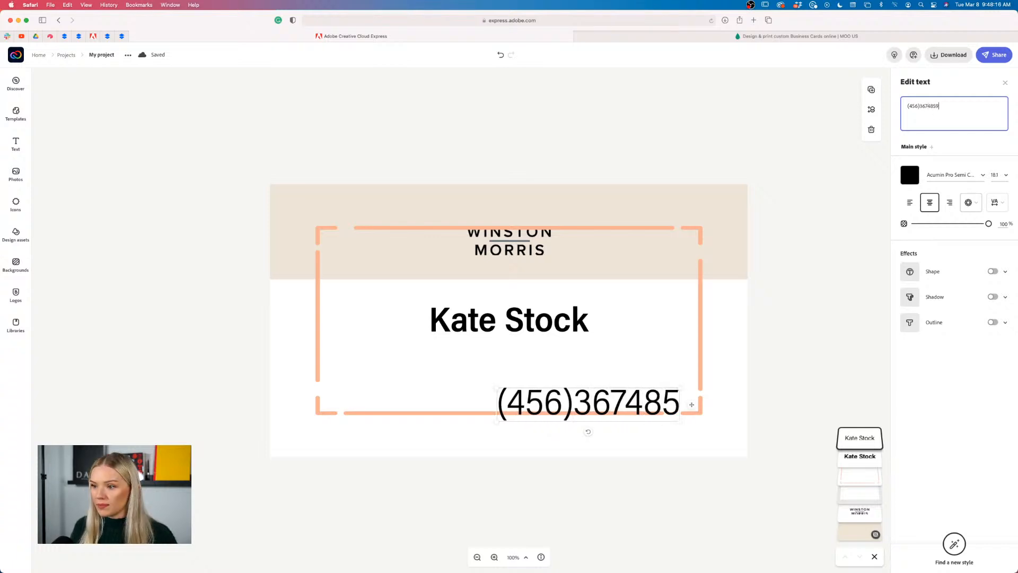
{"action": "left_click", "coordinate": [922, 107]}
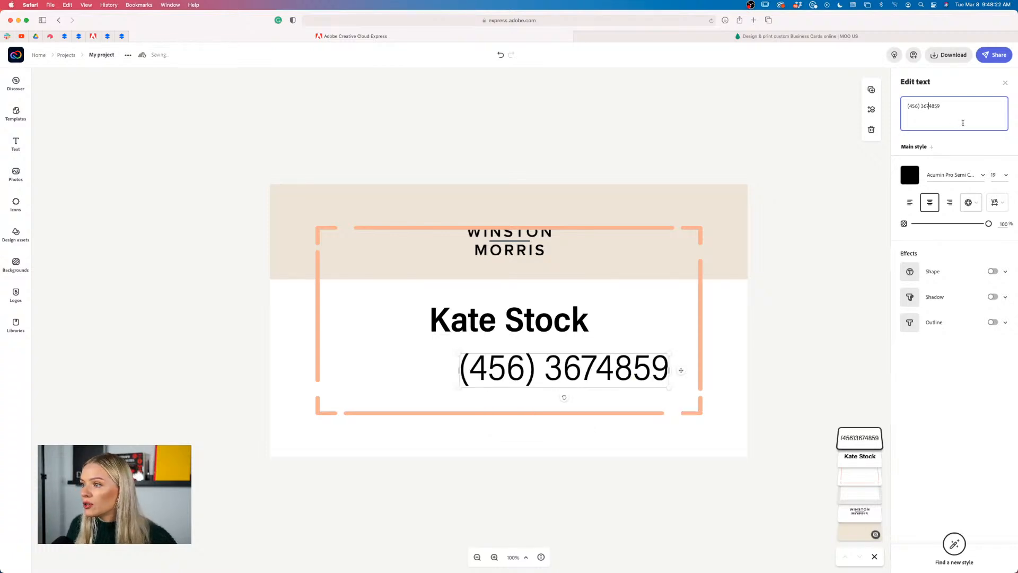
{"action": "left_click", "coordinate": [649, 372]}
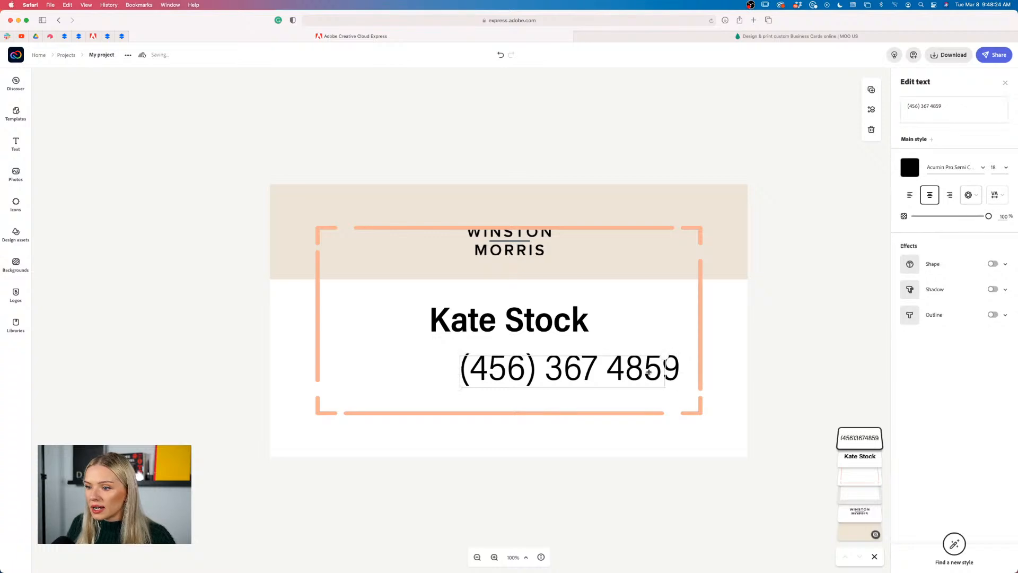
{"action": "left_click_drag", "start_coordinate": [639, 373], "coordinate": [545, 350]}
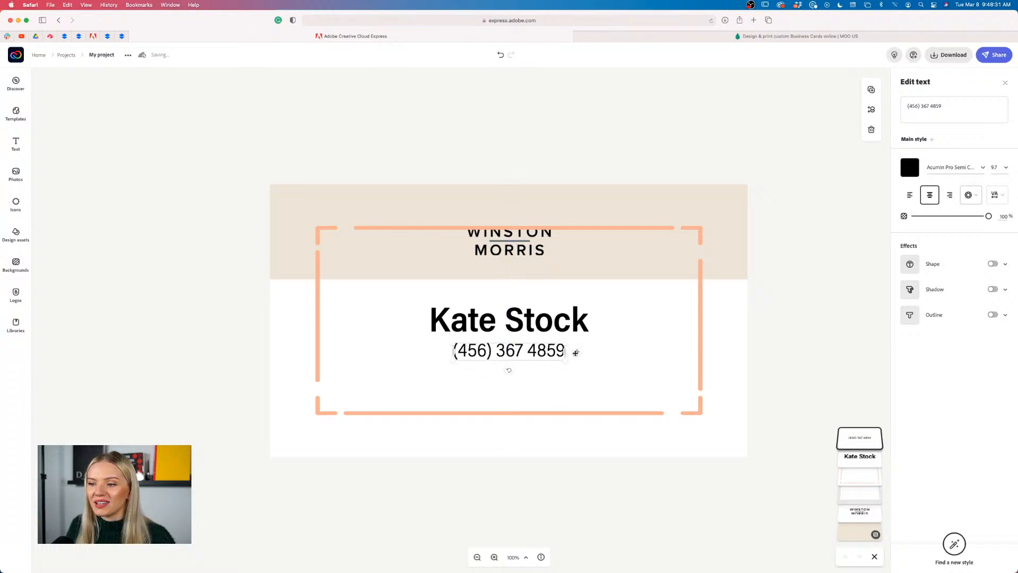
{"action": "left_click", "coordinate": [769, 349]}
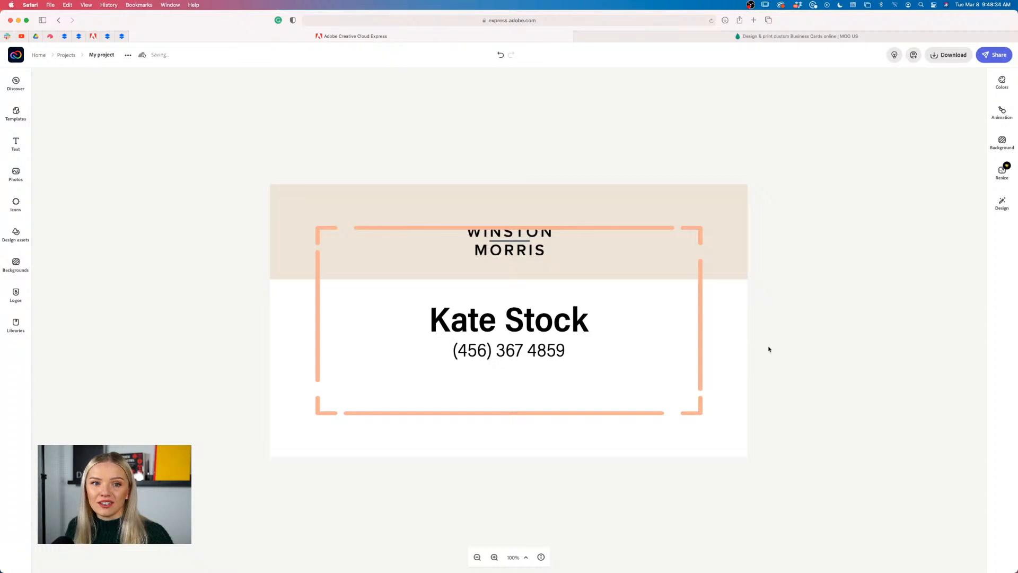
{"action": "left_click", "coordinate": [514, 350]}
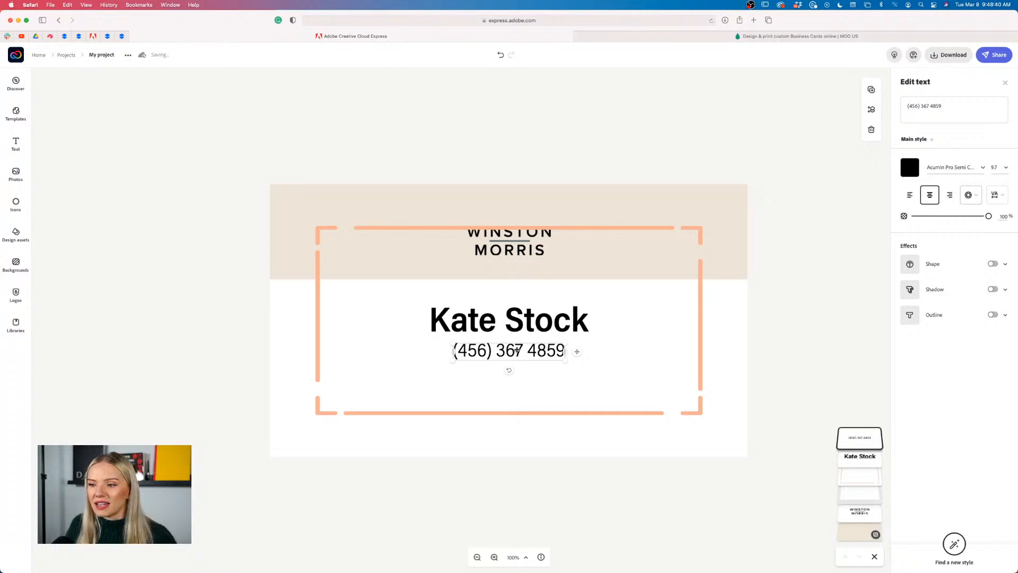
Duplicate the phone line below it and replace the copy with the cardholder's e-mail address
{"action": "left_click", "coordinate": [871, 90]}
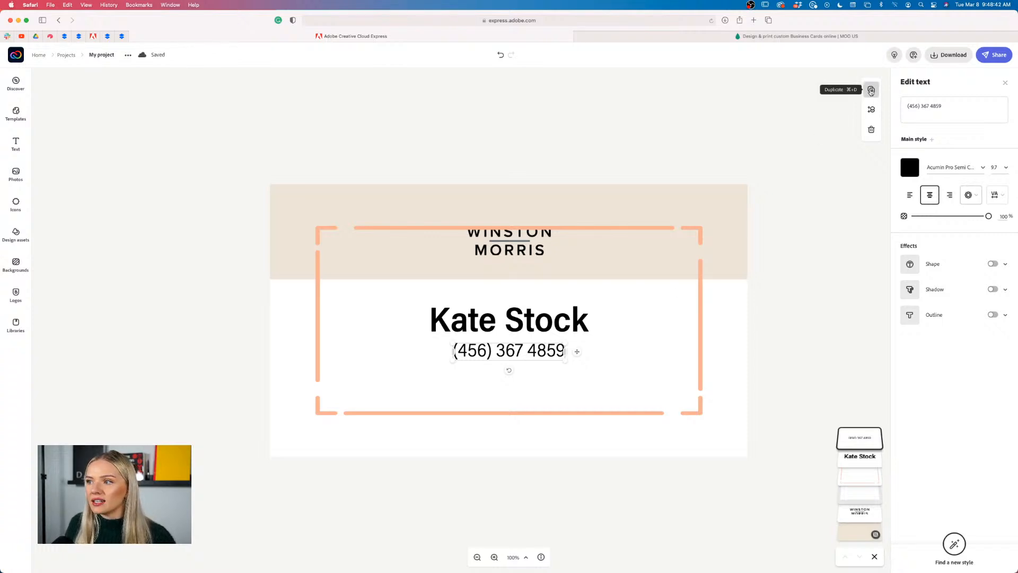
{"action": "left_click_drag", "start_coordinate": [552, 365], "coordinate": [535, 382]}
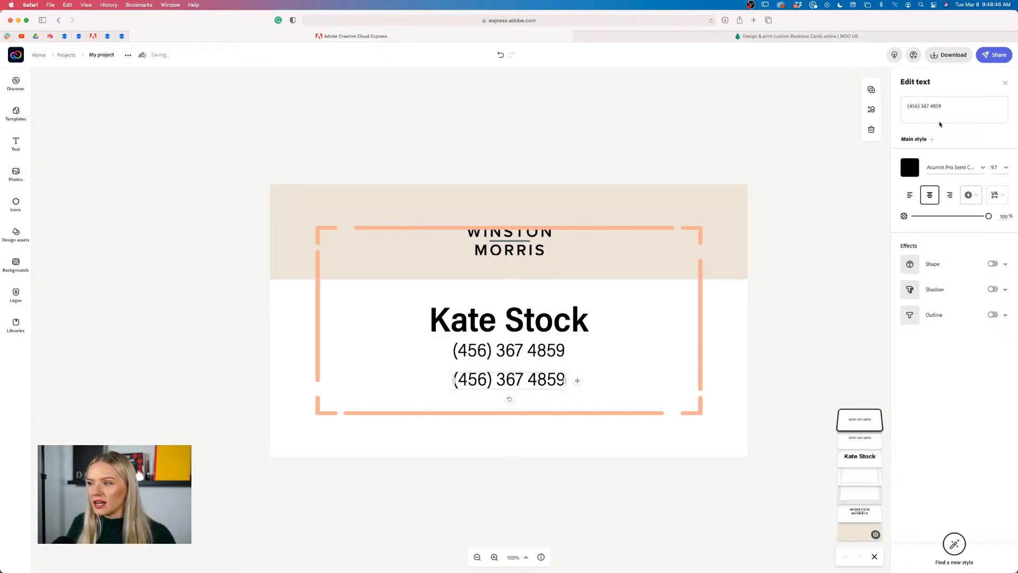
{"action": "left_click_drag", "start_coordinate": [950, 107], "coordinate": [902, 107]}
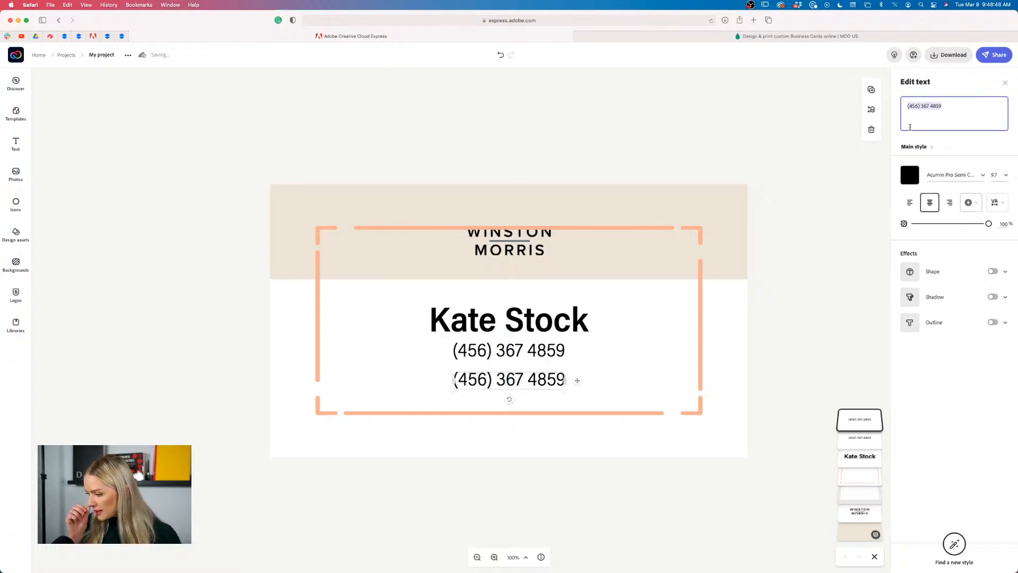
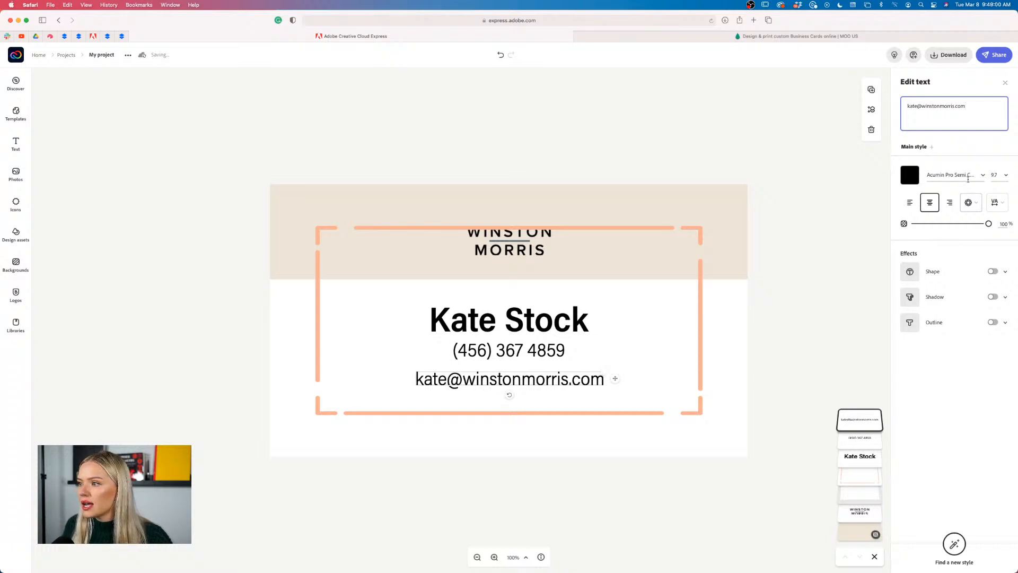
Shrink the e-mail line to size 8.2 and shift the text lines slightly lower
{"action": "left_click_drag", "start_coordinate": [608, 375], "coordinate": [555, 405]}
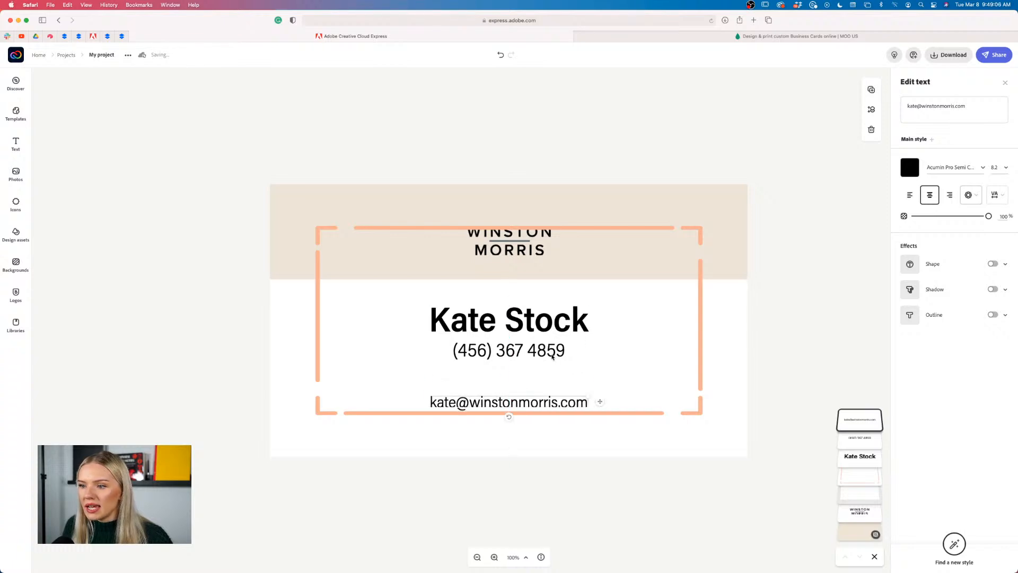
{"action": "mouse_move", "coordinate": [553, 357]}
{"action": "left_mouse_down"}
{"action": "mouse_move", "coordinate": [552, 385]}
{"action": "mouse_move", "coordinate": [552, 351]}
{"action": "mouse_move", "coordinate": [534, 360]}
{"action": "left_mouse_up"}
{"action": "left_click_drag", "start_coordinate": [531, 324], "coordinate": [528, 335]}
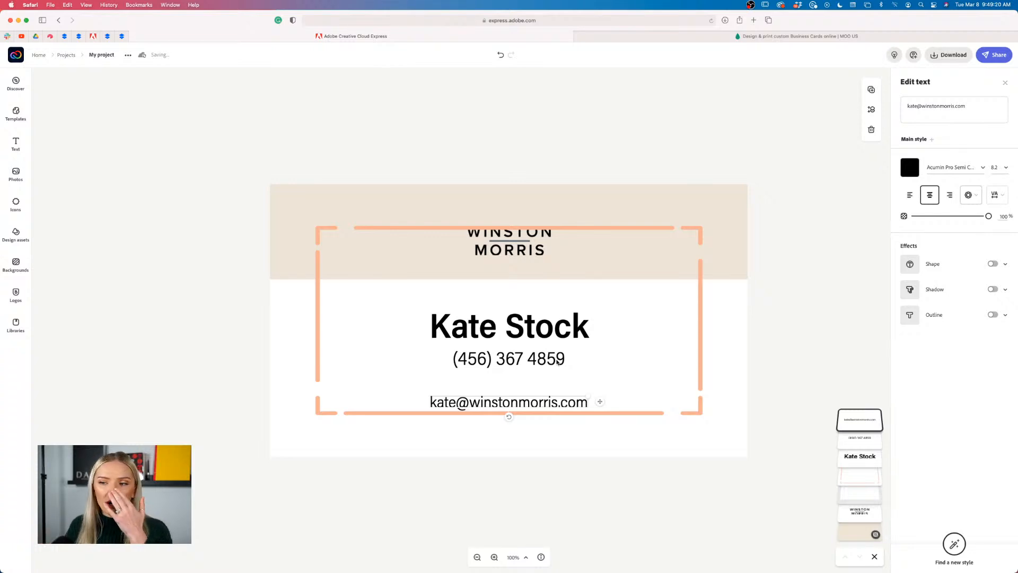
Nudge the e-mail line slightly lower and delete the orange dashed frame
{"action": "left_click", "coordinate": [608, 473]}
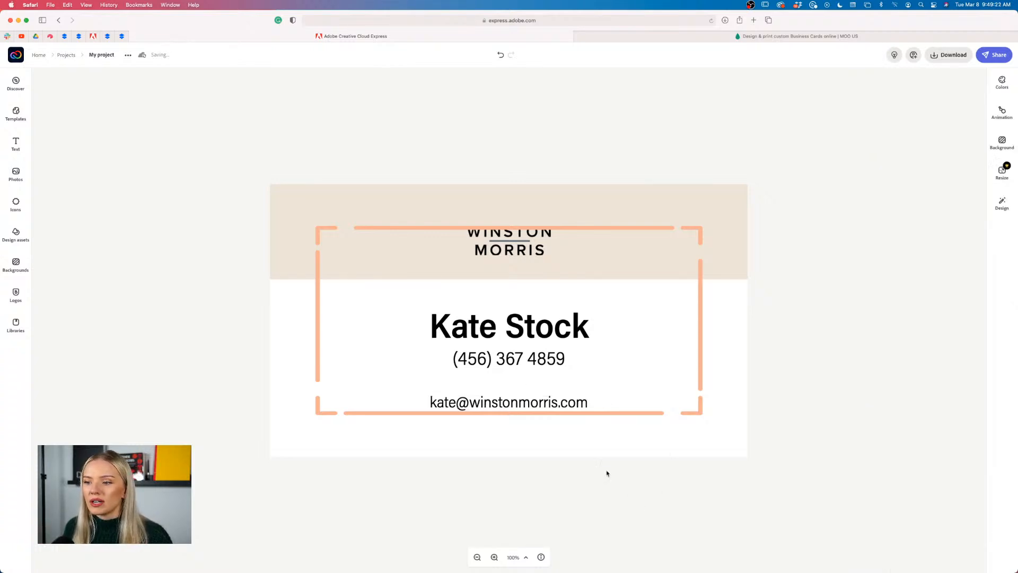
{"action": "left_click_drag", "start_coordinate": [561, 407], "coordinate": [563, 409]}
{"action": "left_click", "coordinate": [570, 465]}
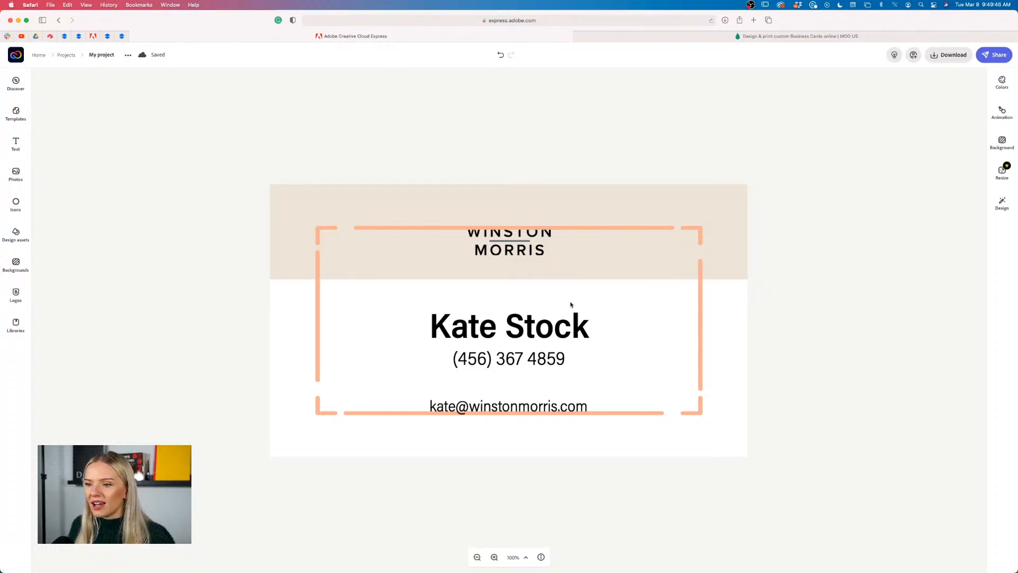
{"action": "left_click", "coordinate": [701, 345]}
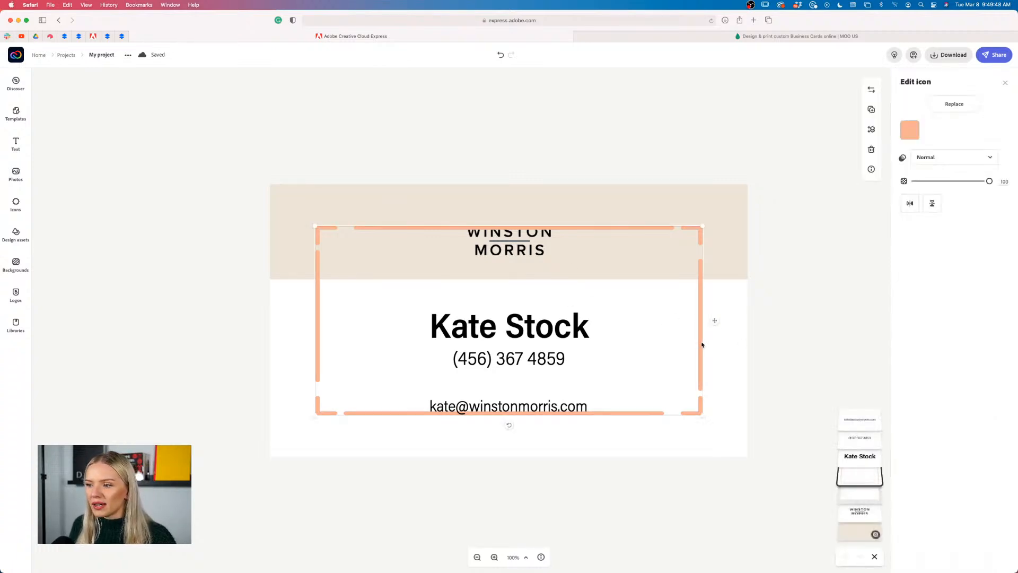
{"action": "key", "text": "Delete"}
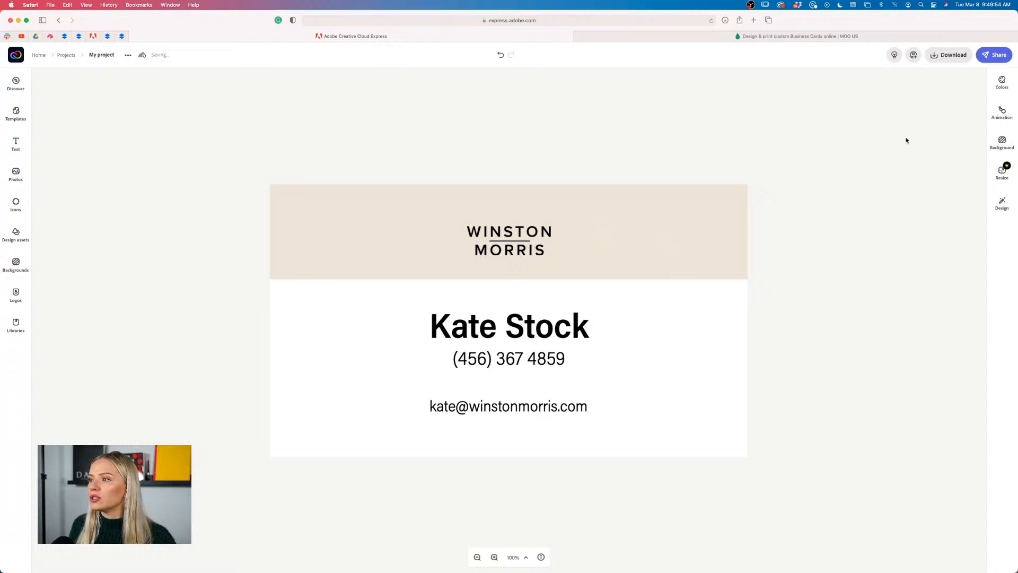
Download the finished business card front as a PDF file
{"action": "left_click", "coordinate": [949, 56]}
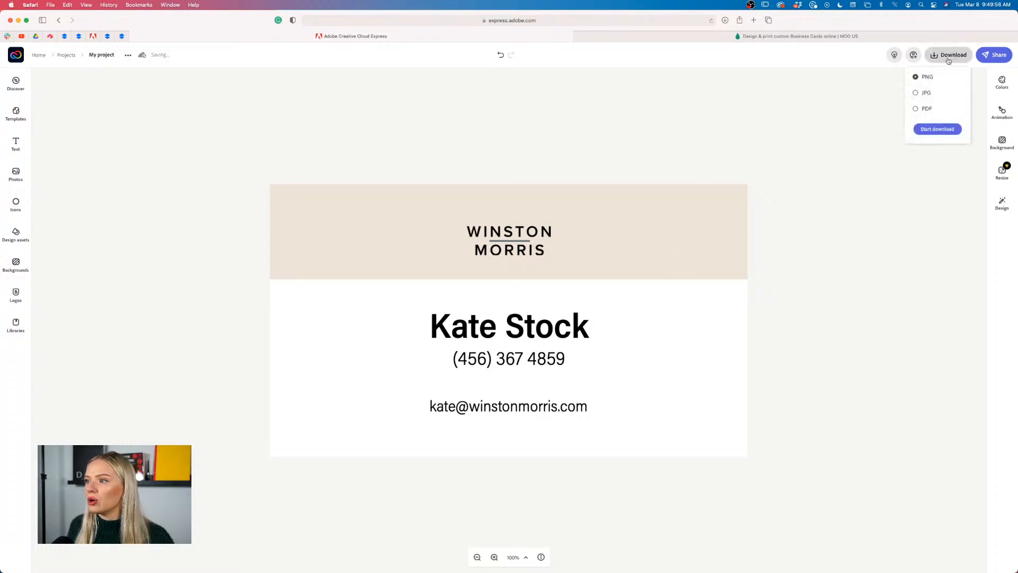
{"action": "left_click", "coordinate": [916, 109]}
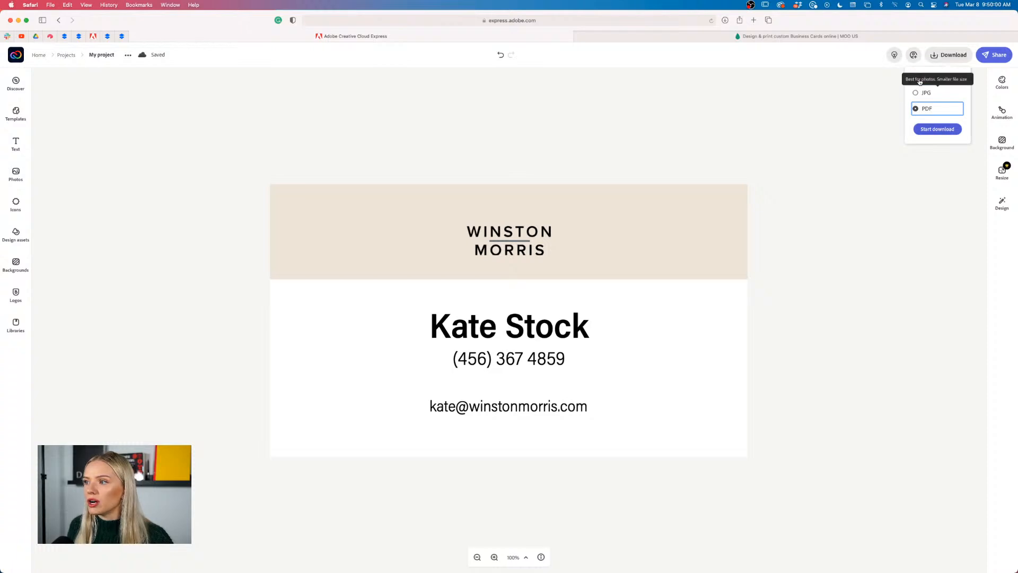
{"action": "left_click", "coordinate": [921, 79]}
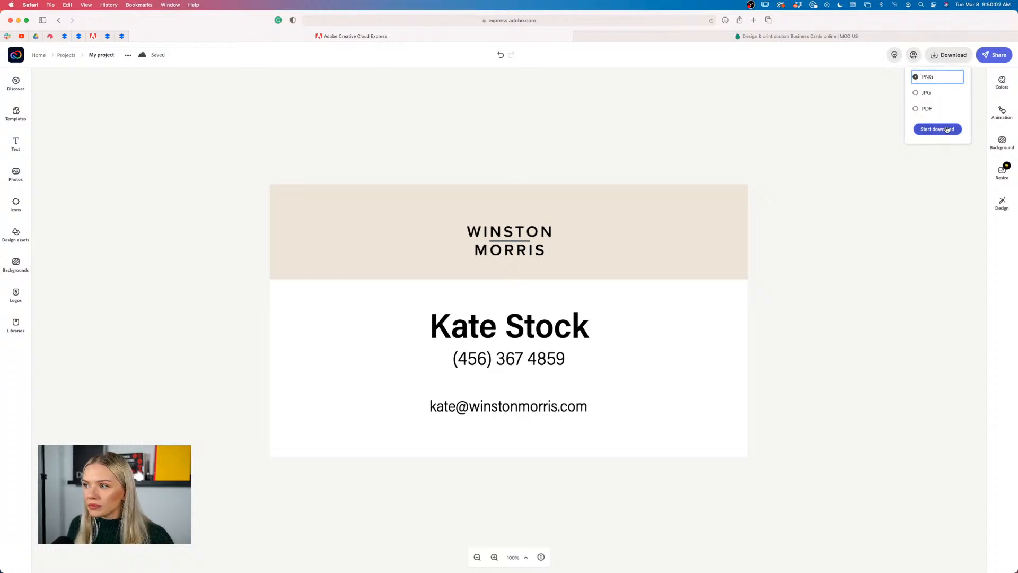
{"action": "left_click", "coordinate": [916, 108]}
{"action": "left_click", "coordinate": [943, 130]}
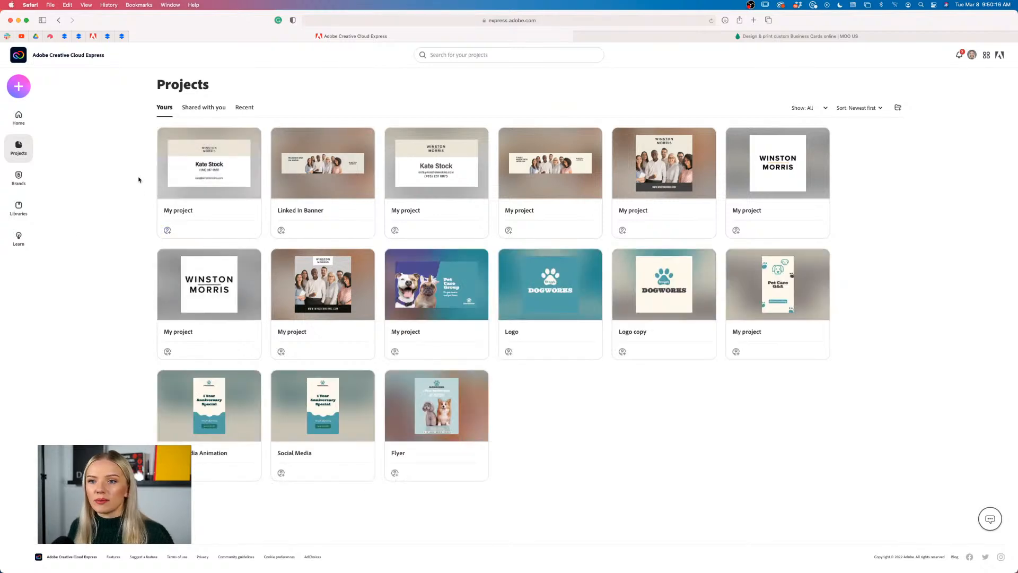
Duplicate the first business card project and name the copy 'Business Card Front'
{"action": "mouse_move", "coordinate": [253, 141]}
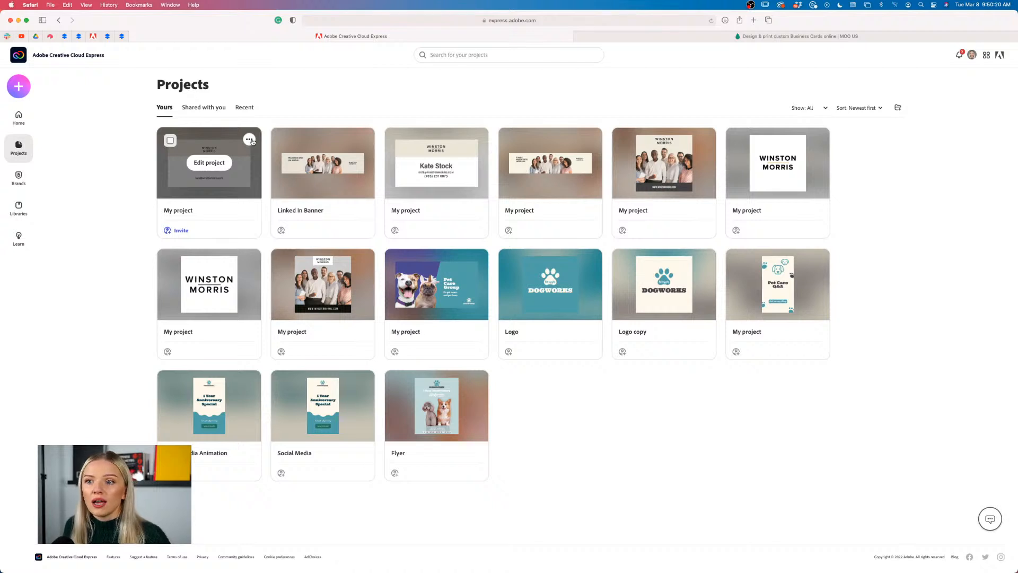
{"action": "left_click", "coordinate": [250, 140]}
{"action": "mouse_move", "coordinate": [213, 159]}
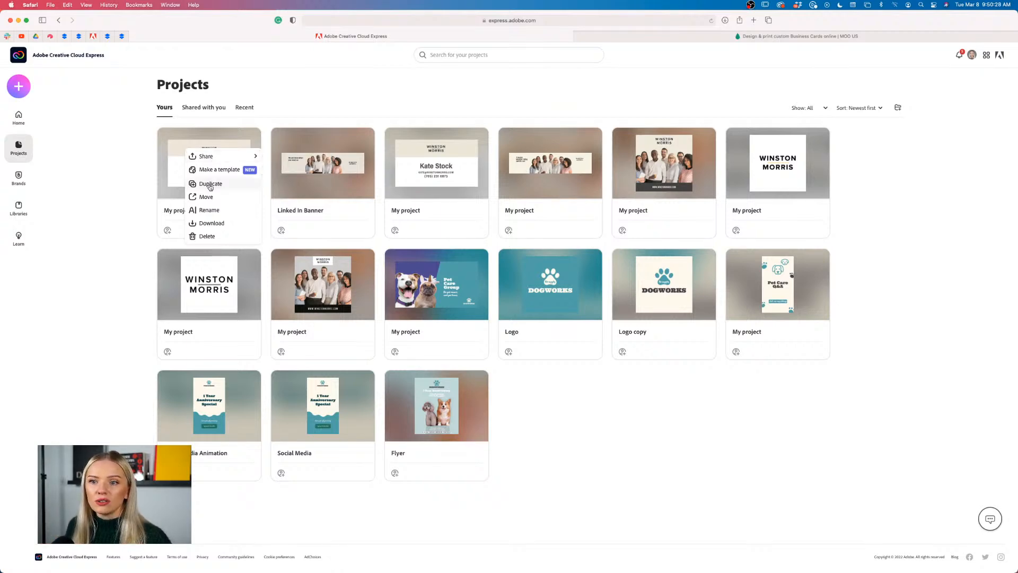
{"action": "left_click", "coordinate": [210, 184]}
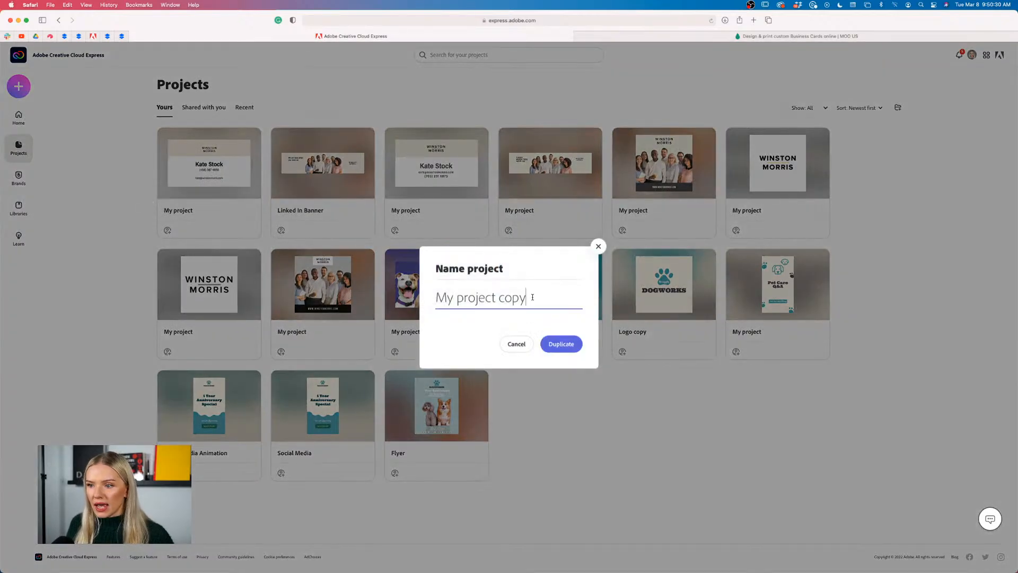
{"action": "left_click_drag", "start_coordinate": [529, 297], "coordinate": [414, 296]}
{"action": "type", "text": "Busi"}
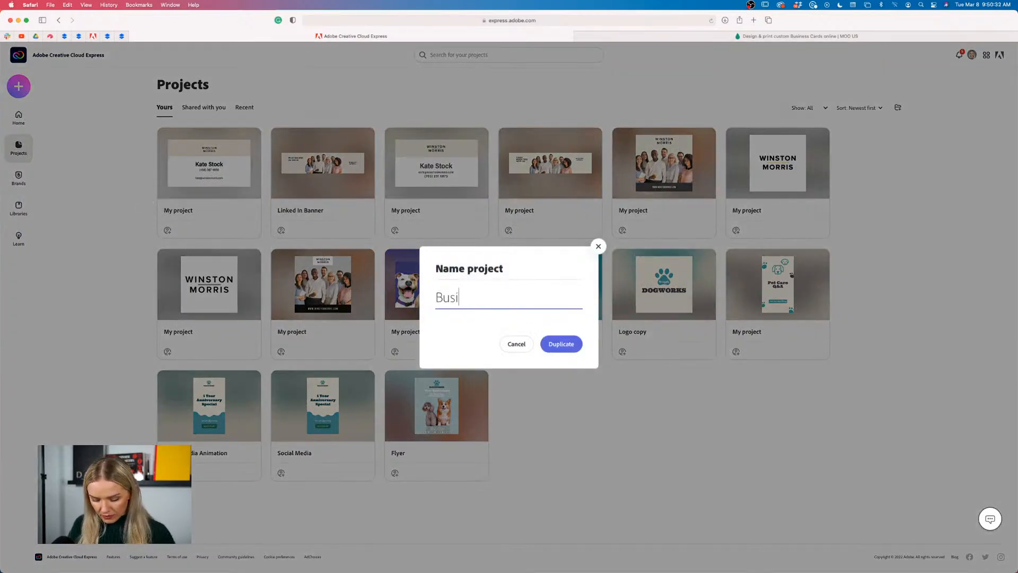
{"action": "type", "text": "ness Card Front"}
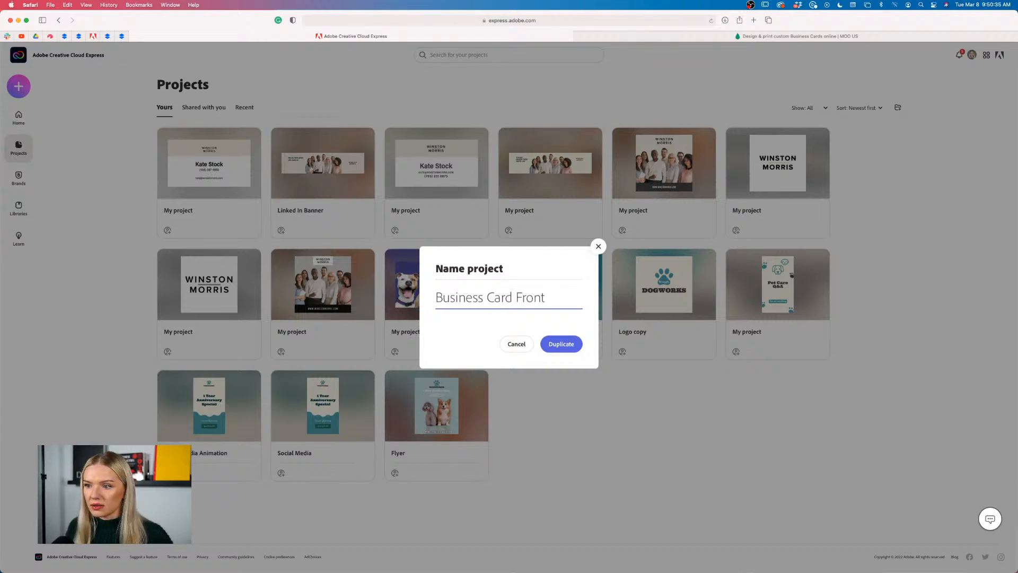
{"action": "key", "text": "Return"}
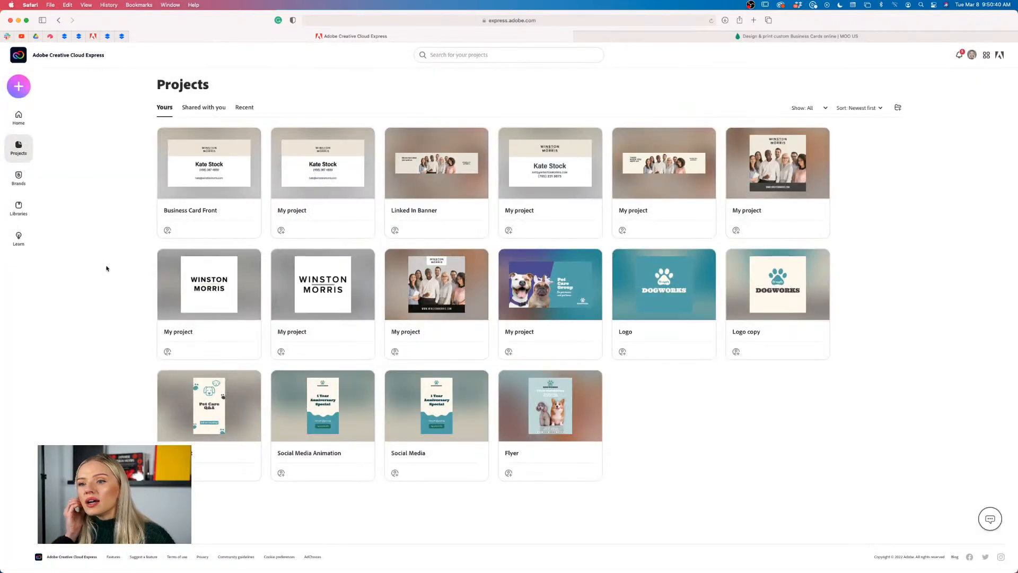
Rename the second project to 'Business Card Back'
{"action": "mouse_move", "coordinate": [306, 212]}
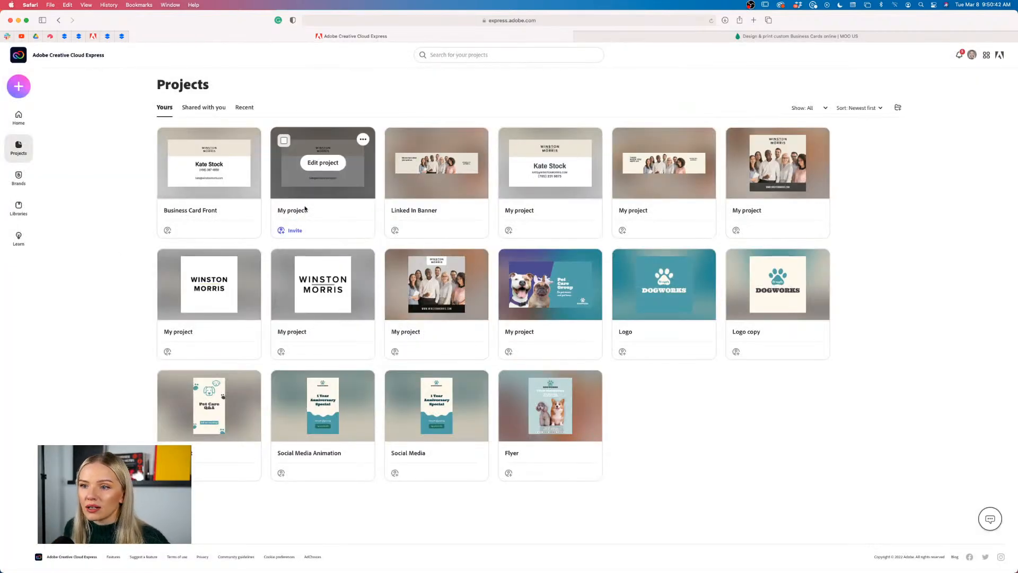
{"action": "left_click", "coordinate": [319, 211]}
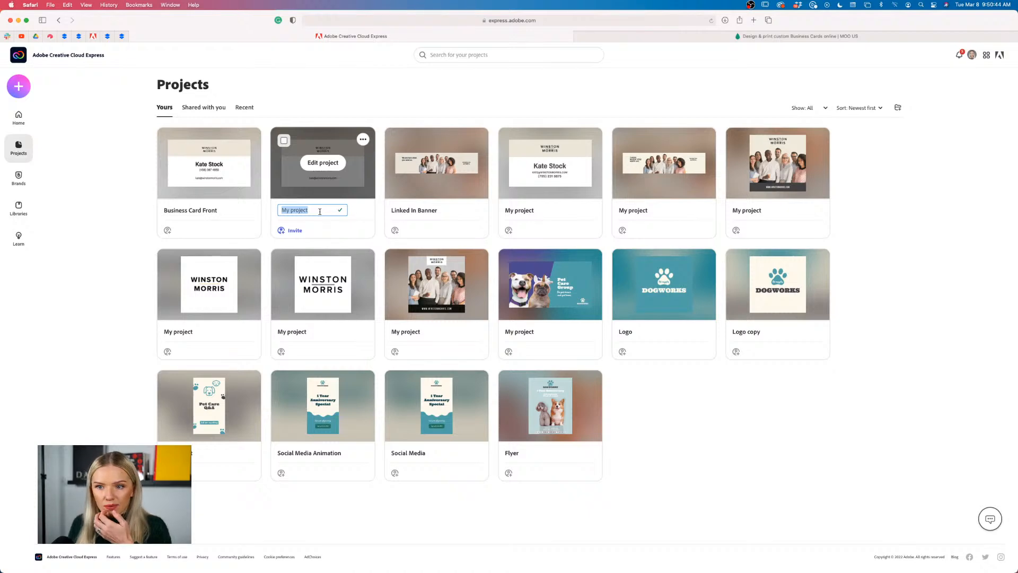
{"action": "type", "text": "Business "}
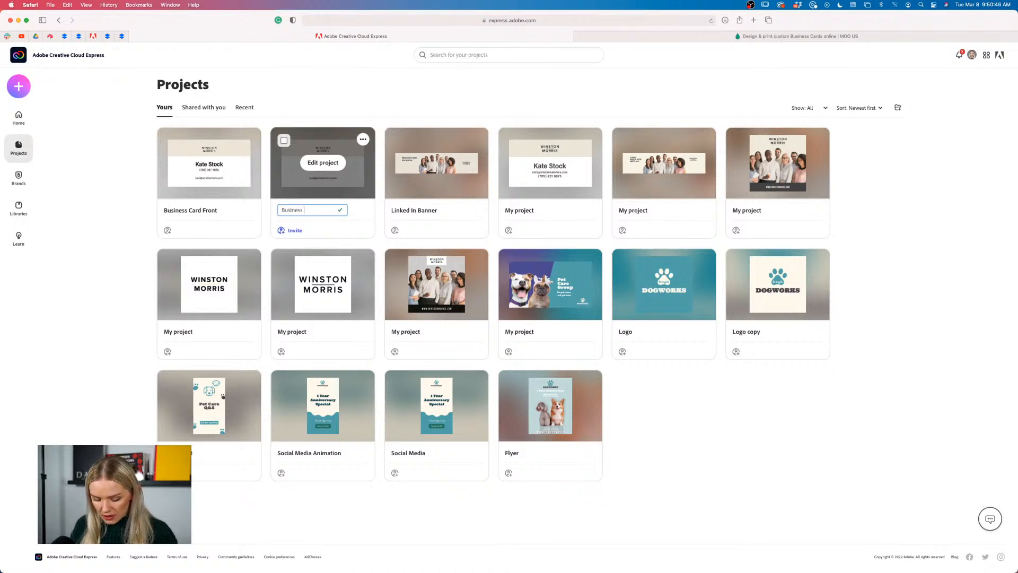
{"action": "type", "text": "Card Back"}
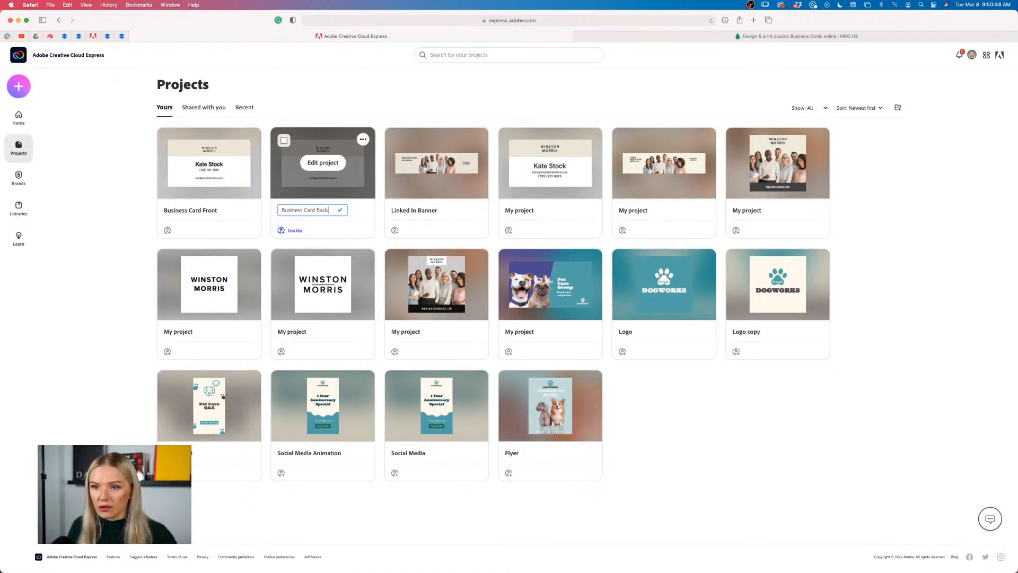
{"action": "key", "text": "Return"}
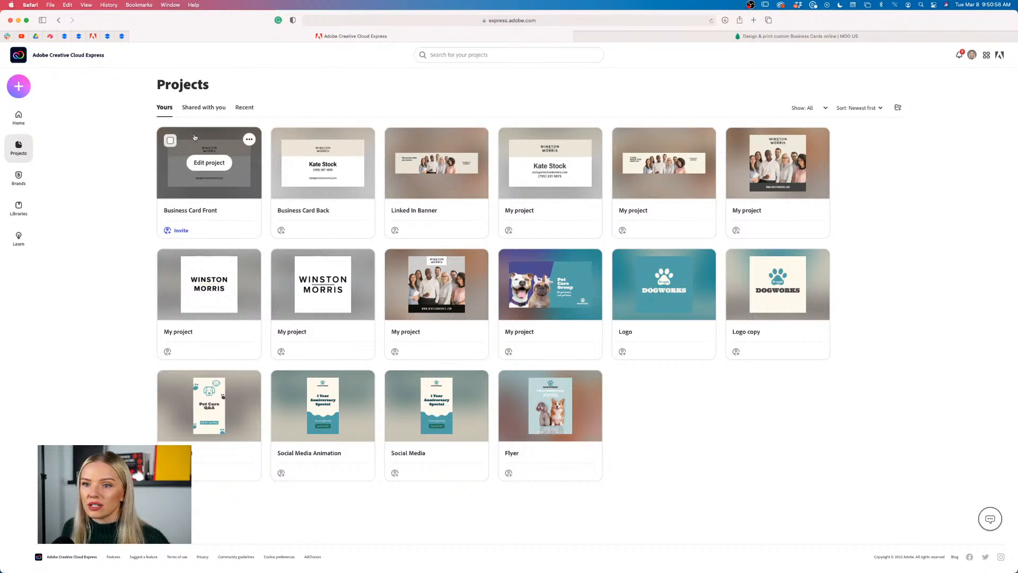
{"action": "mouse_move", "coordinate": [323, 218]}
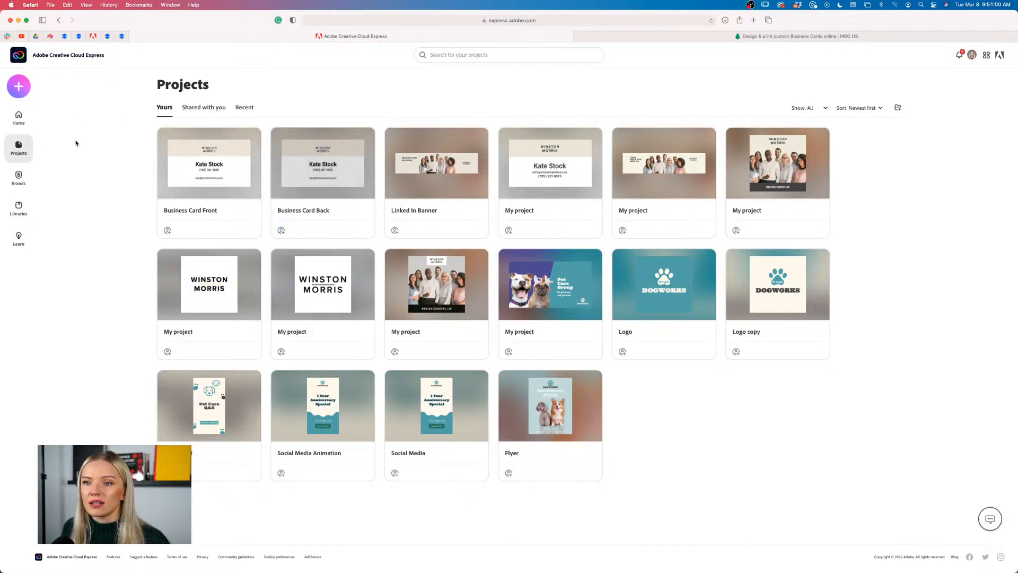
{"action": "mouse_move", "coordinate": [316, 166]}
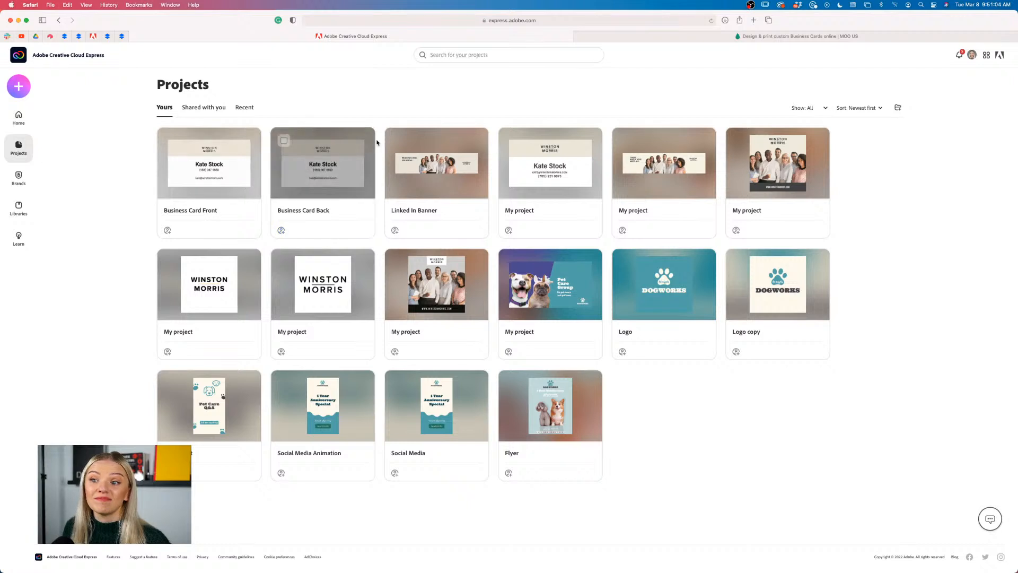
Open Business Card Back, zoom to fit, and delete the name and phone number lines
{"action": "left_click", "coordinate": [332, 163]}
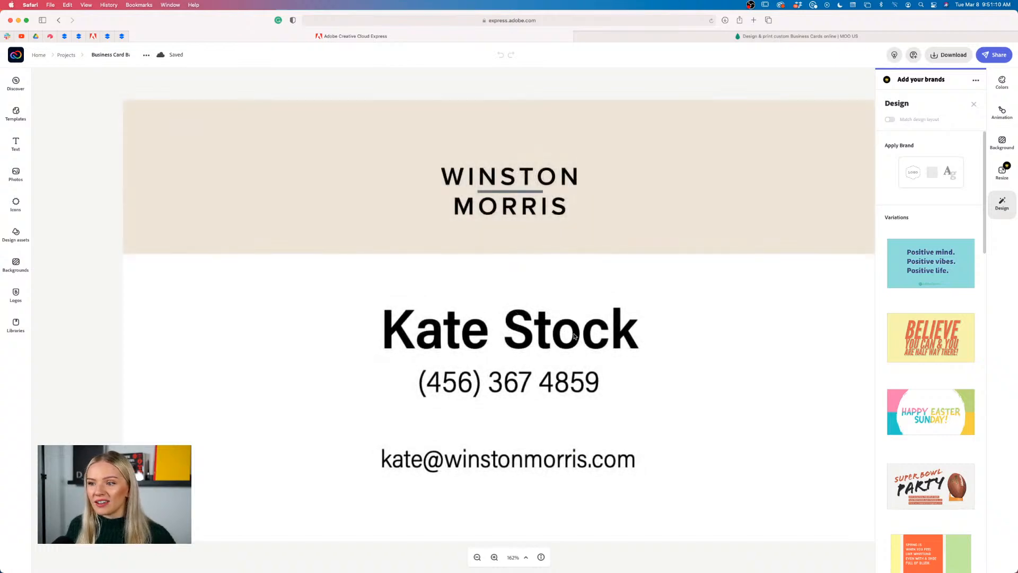
{"action": "left_click", "coordinate": [477, 557]}
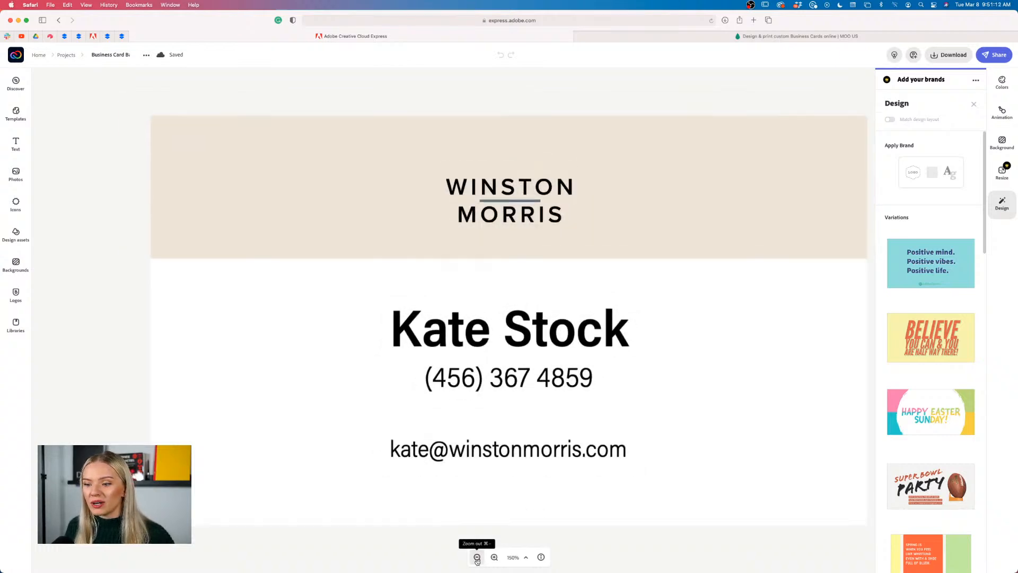
{"action": "left_click", "coordinate": [477, 557]}
{"action": "left_click", "coordinate": [535, 339]}
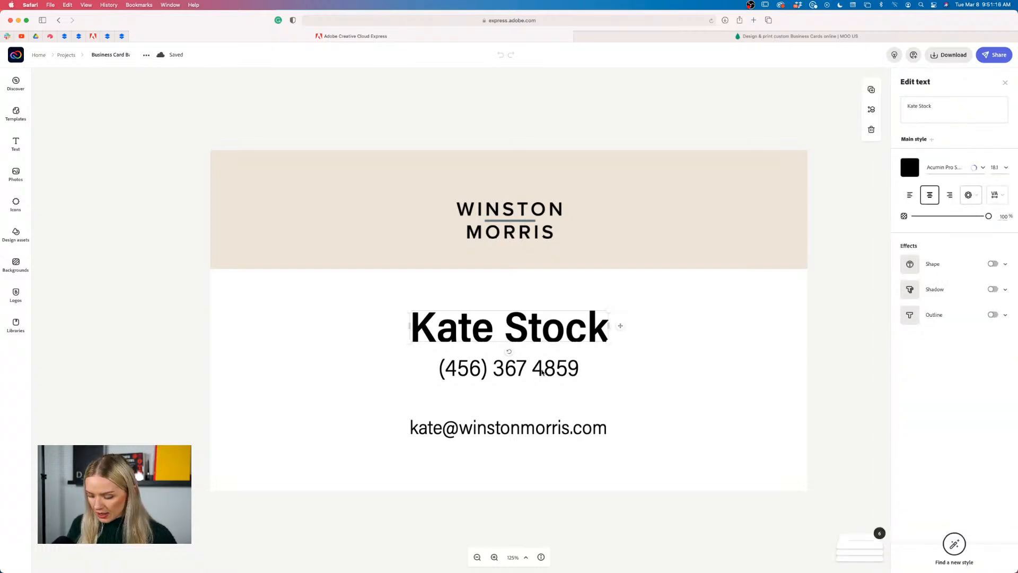
{"action": "key", "text": "BackSpace"}
{"action": "left_click", "coordinate": [538, 372]}
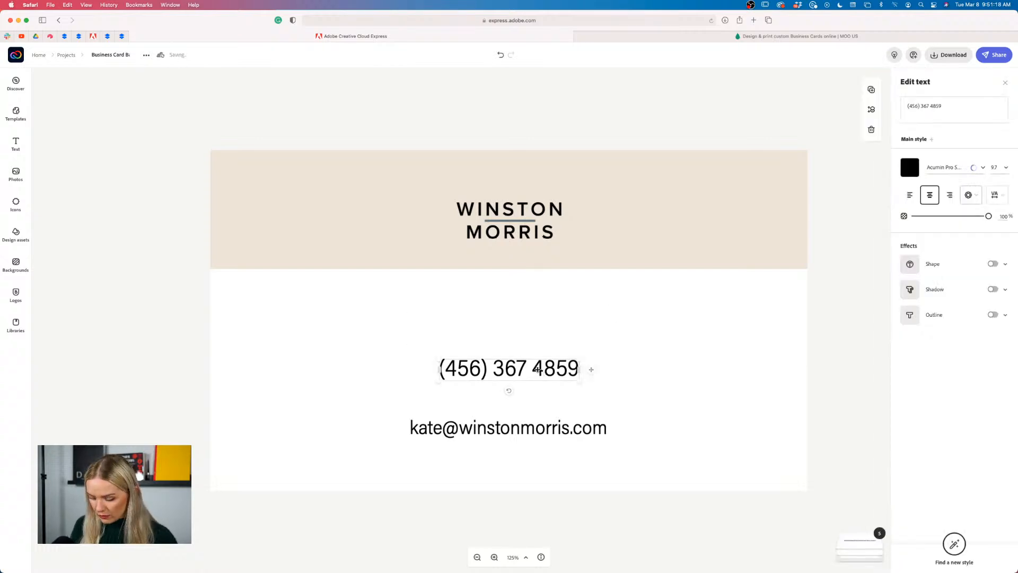
{"action": "key", "text": "BackSpace"}
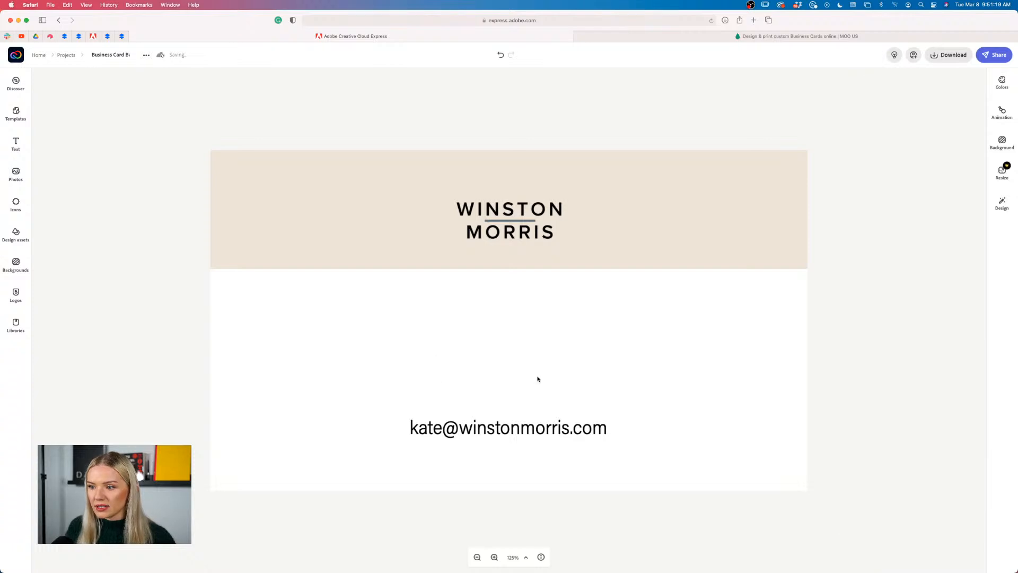
Delete the email address text and the white lower block from the card
{"action": "left_click", "coordinate": [541, 432]}
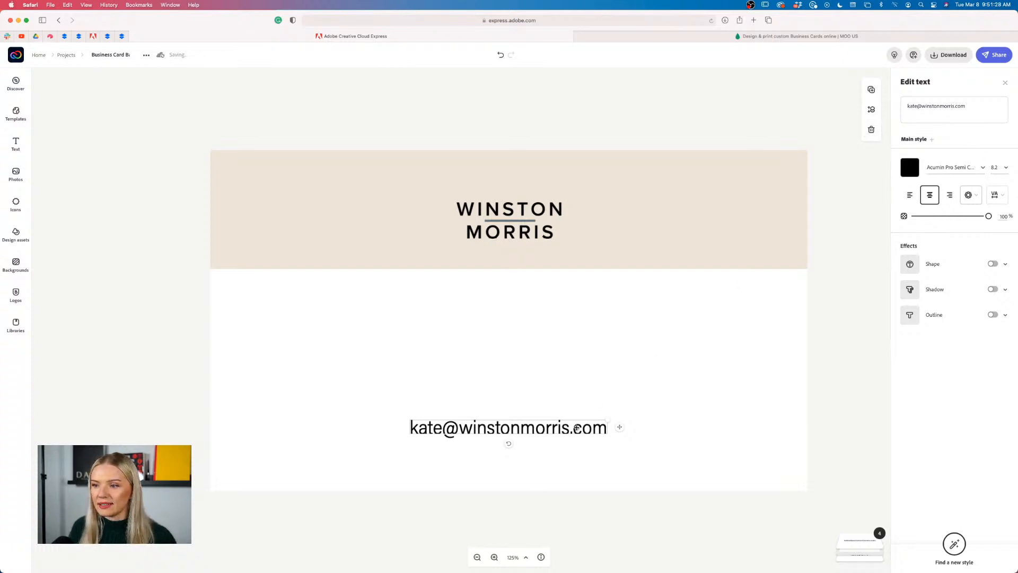
{"action": "key", "text": "BackSpace"}
{"action": "left_click", "coordinate": [539, 268]}
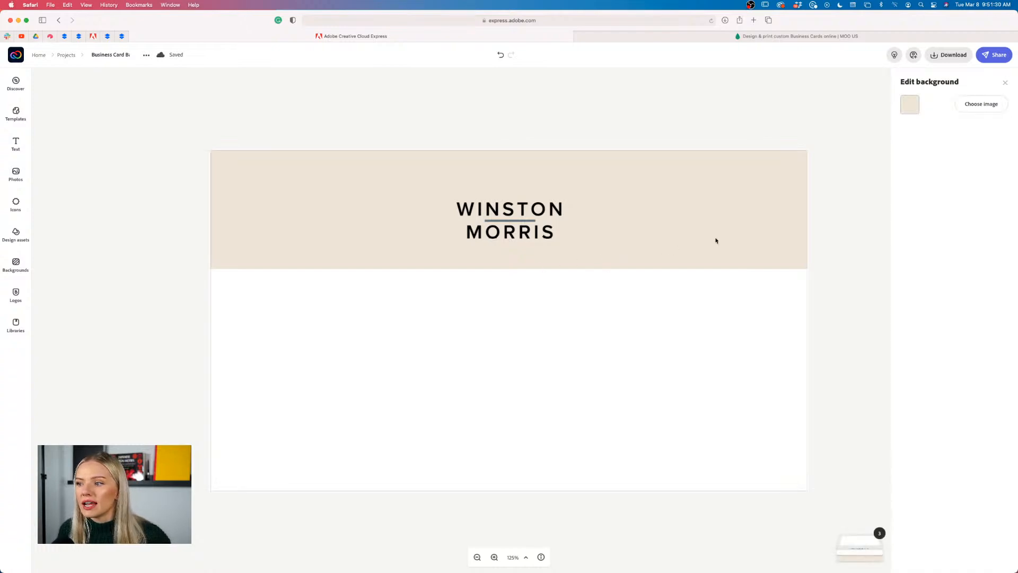
{"action": "left_click", "coordinate": [708, 289]}
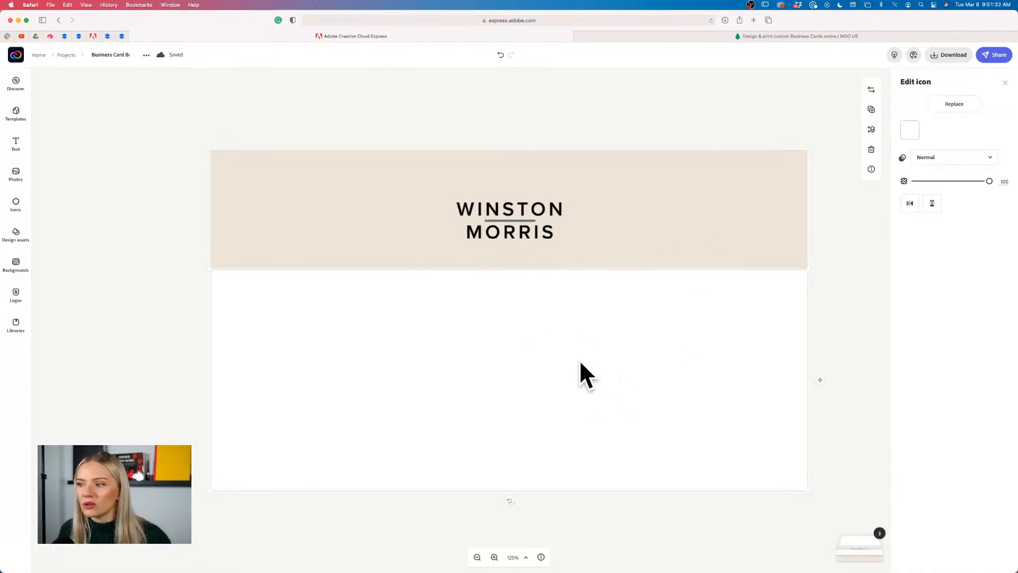
{"action": "key", "text": "BackSpace"}
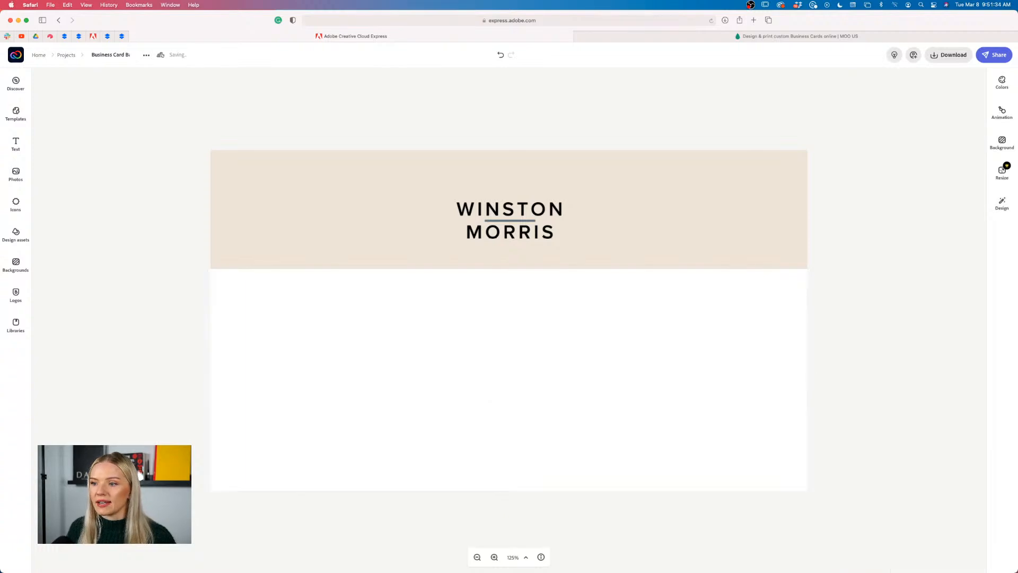
Move the logo to the card's centre, enlarge it, and re-centre it on the beige background
{"action": "left_click_drag", "start_coordinate": [510, 234], "coordinate": [510, 335]}
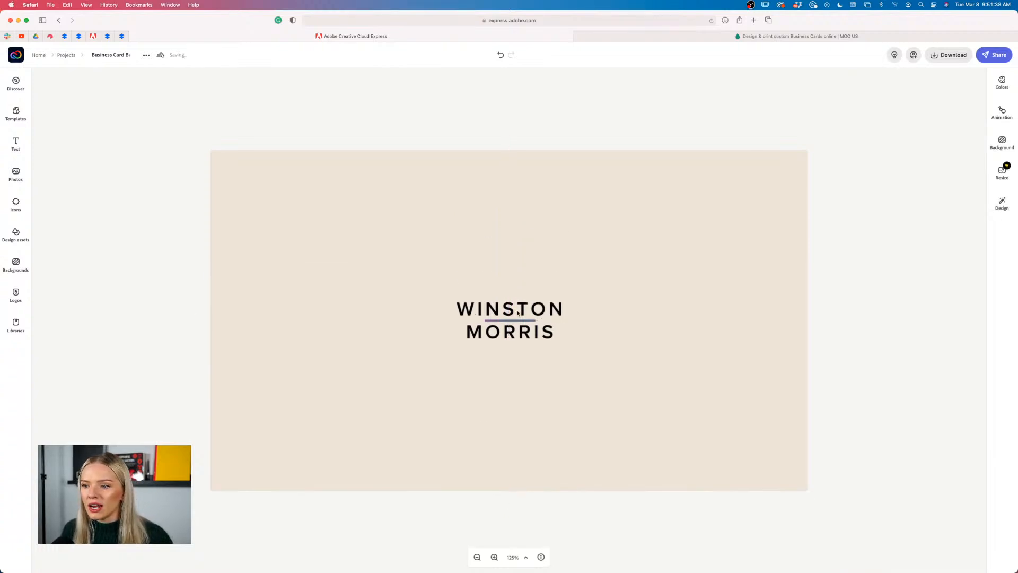
{"action": "left_click_drag", "start_coordinate": [563, 301], "coordinate": [681, 234]}
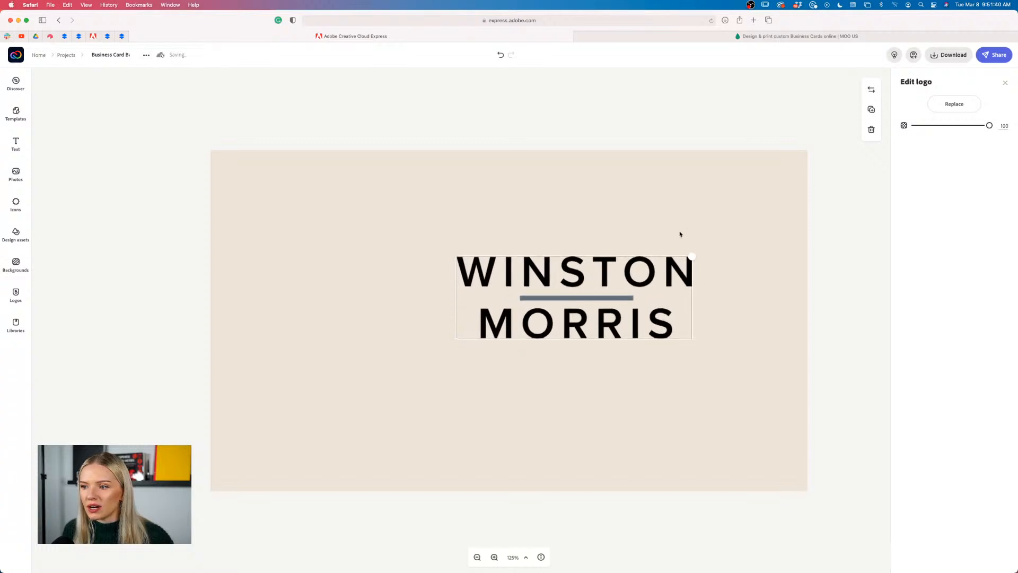
{"action": "left_click_drag", "start_coordinate": [657, 273], "coordinate": [586, 297]}
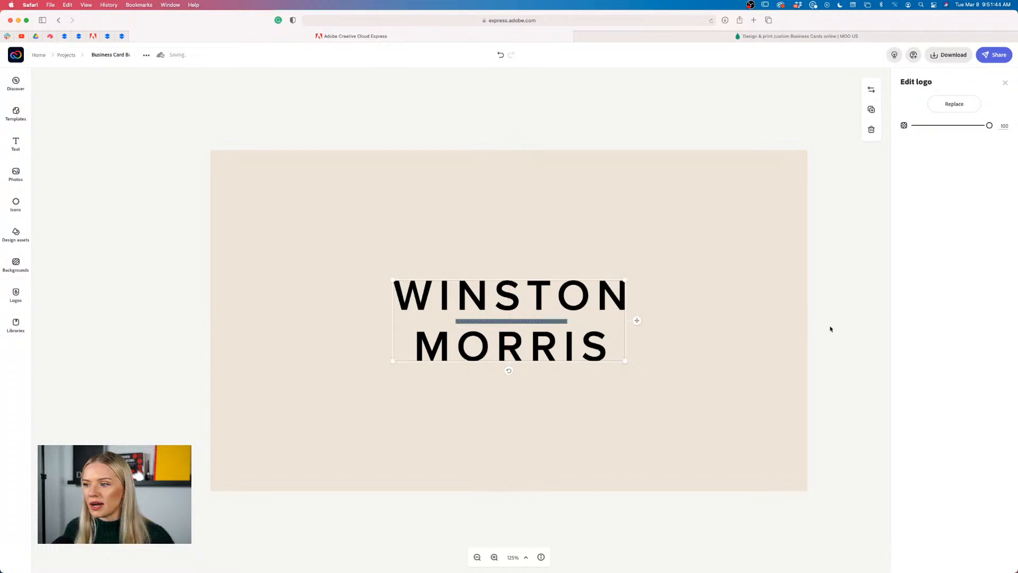
{"action": "left_click", "coordinate": [831, 326]}
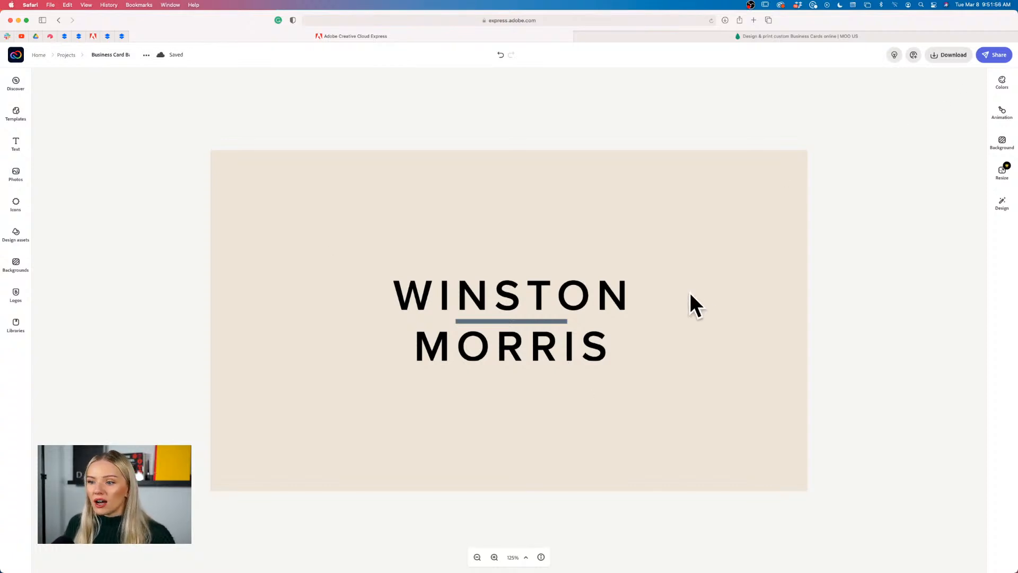
Export the logo-only card back as a PDF and return to MOO's business cards page
{"action": "left_click", "coordinate": [950, 55]}
{"action": "left_click", "coordinate": [916, 109]}
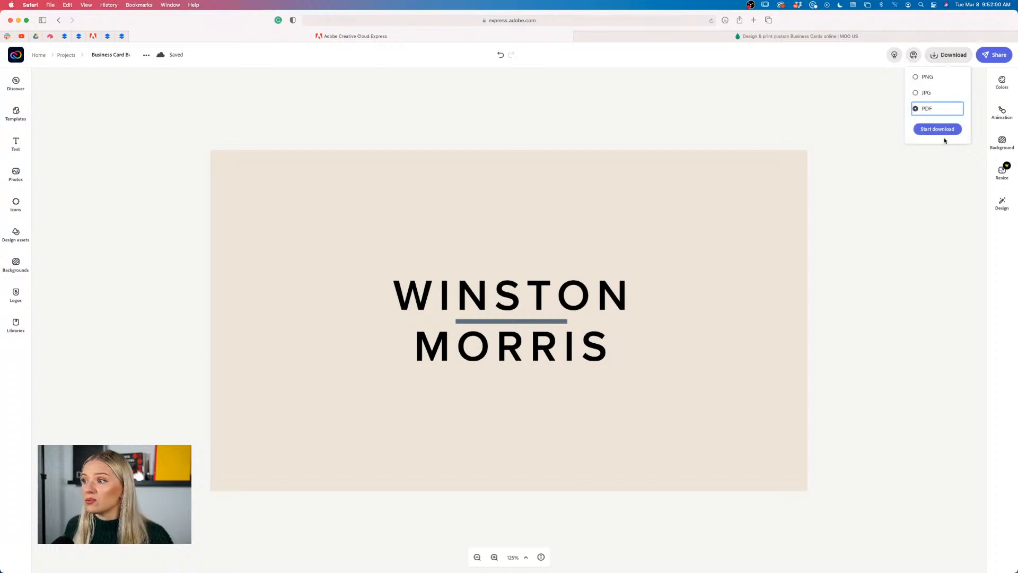
{"action": "left_click", "coordinate": [944, 130]}
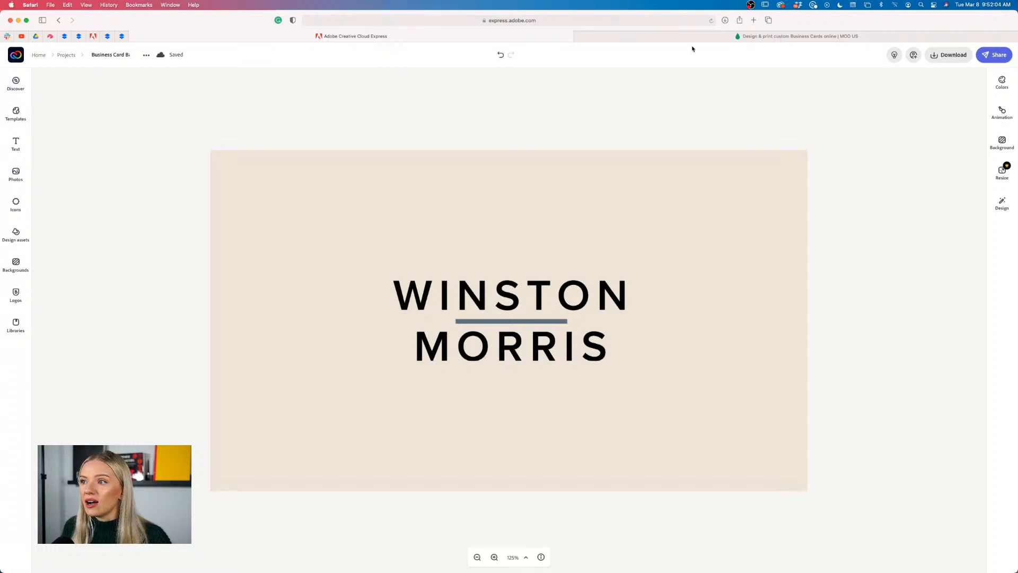
{"action": "left_click", "coordinate": [700, 37]}
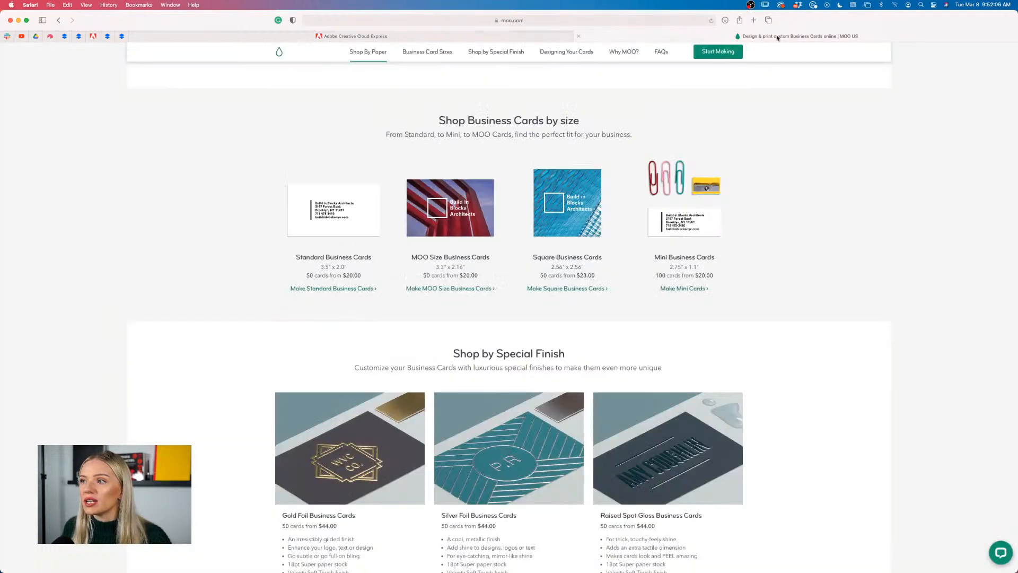
Open Standard Business Cards and choose the Super paper stock
{"action": "left_click", "coordinate": [339, 258]}
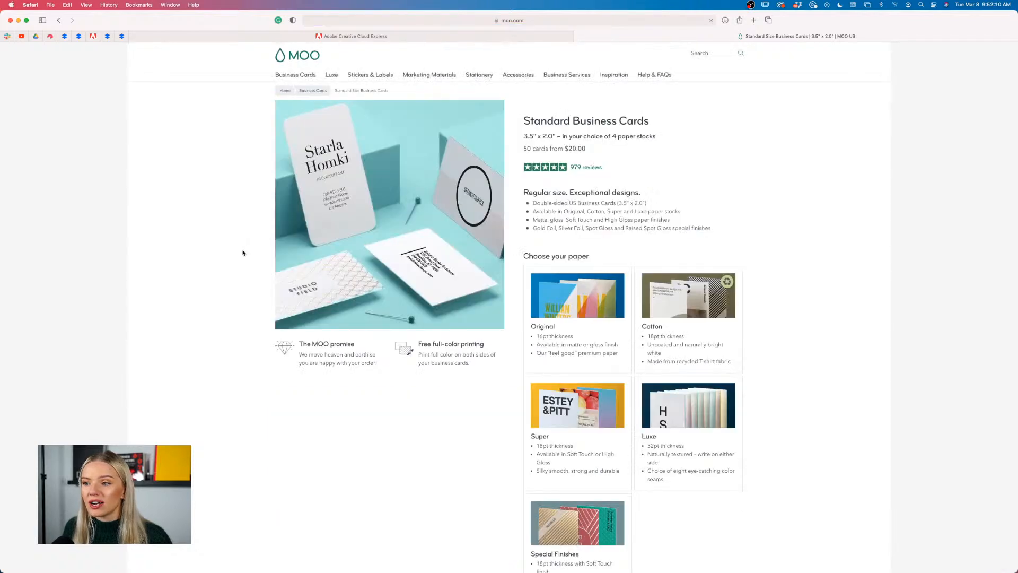
{"action": "scroll", "coordinate": [454, 494], "scroll_direction": "down", "scroll_amount": 3}
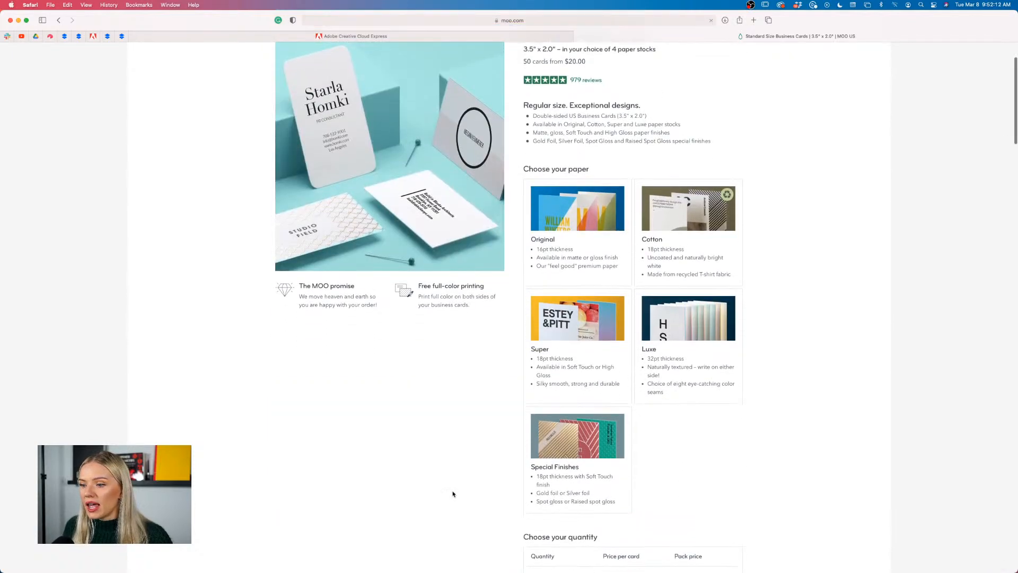
{"action": "left_click", "coordinate": [708, 312]}
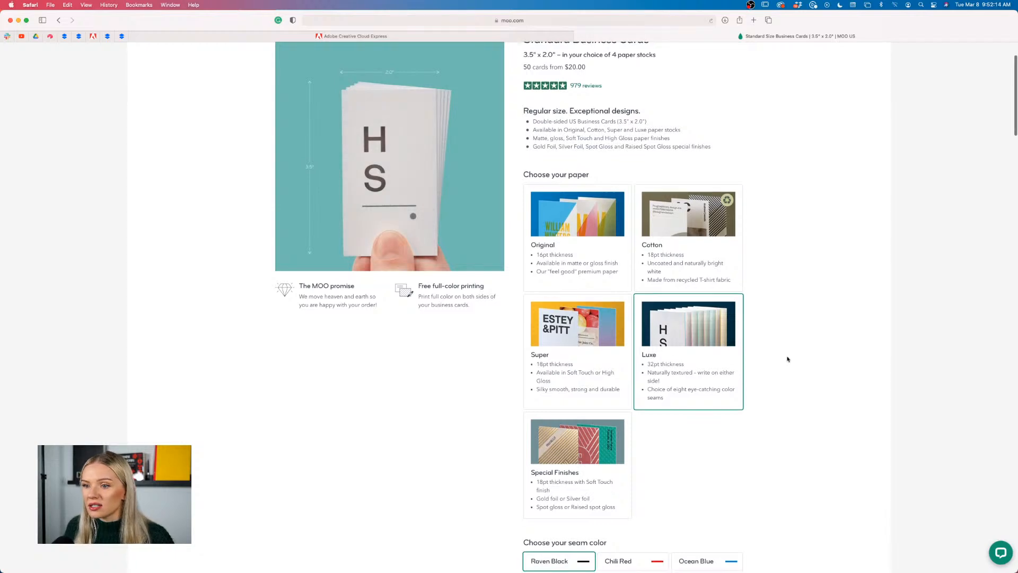
{"action": "left_click", "coordinate": [558, 326]}
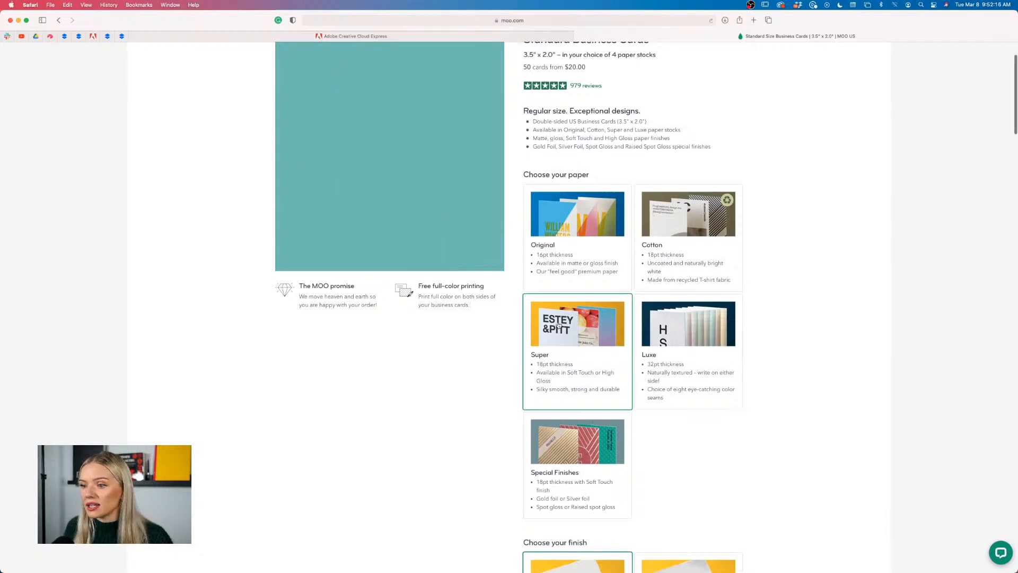
{"action": "scroll", "coordinate": [454, 380], "scroll_direction": "down", "scroll_amount": 5}
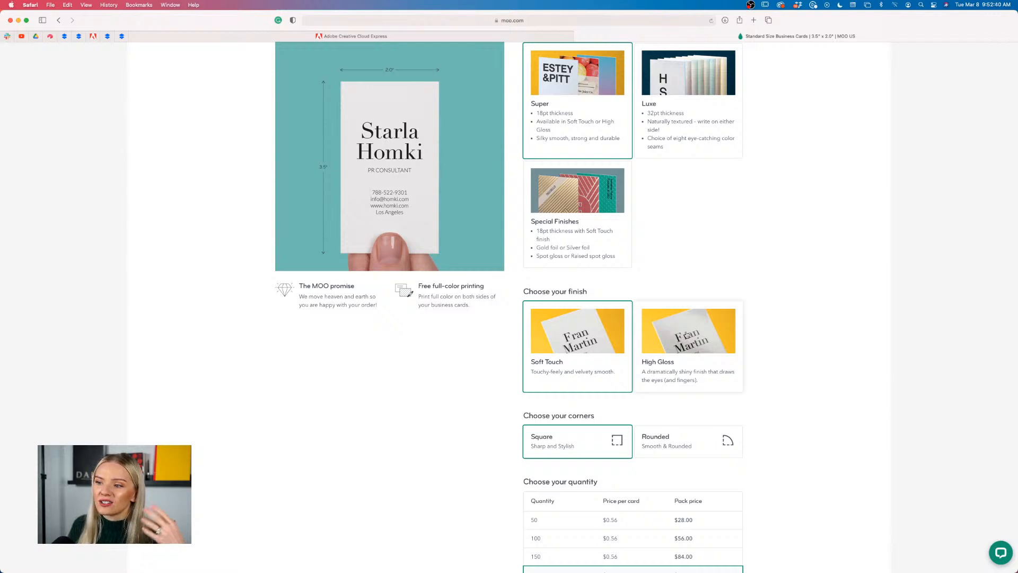
{"action": "scroll", "coordinate": [763, 349], "scroll_direction": "down", "scroll_amount": 3}
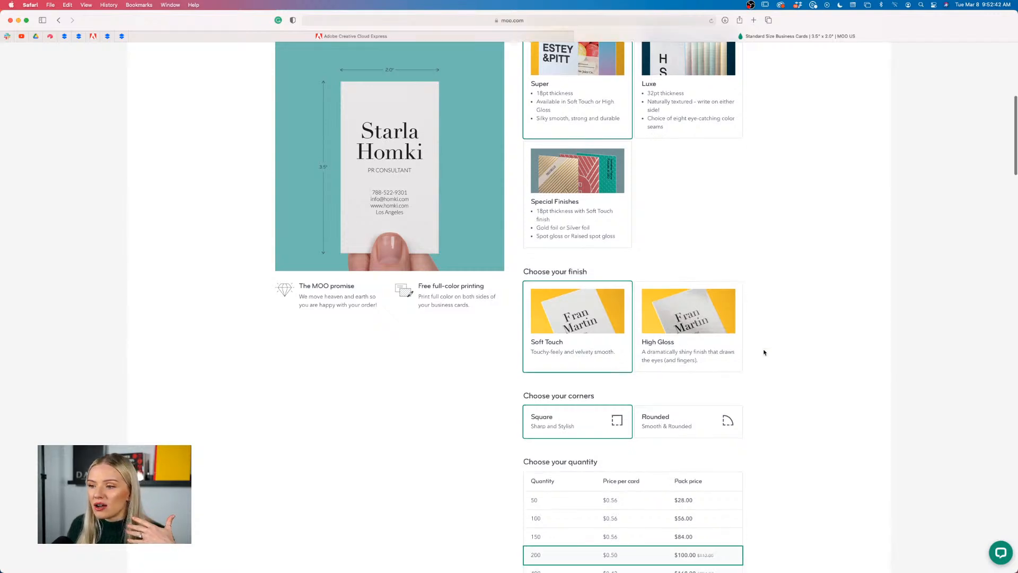
{"action": "scroll", "coordinate": [763, 353], "scroll_direction": "down", "scroll_amount": 1}
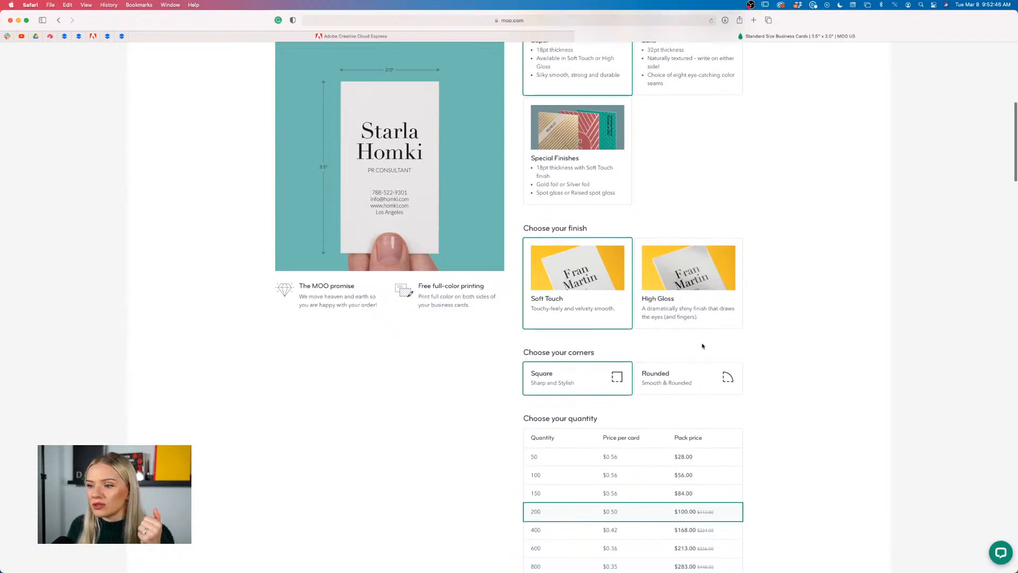
{"action": "scroll", "coordinate": [703, 346], "scroll_direction": "down", "scroll_amount": 5}
Choose Upload a full design and set square corners for 200 Soft Touch cards
{"action": "left_click", "coordinate": [670, 258]}
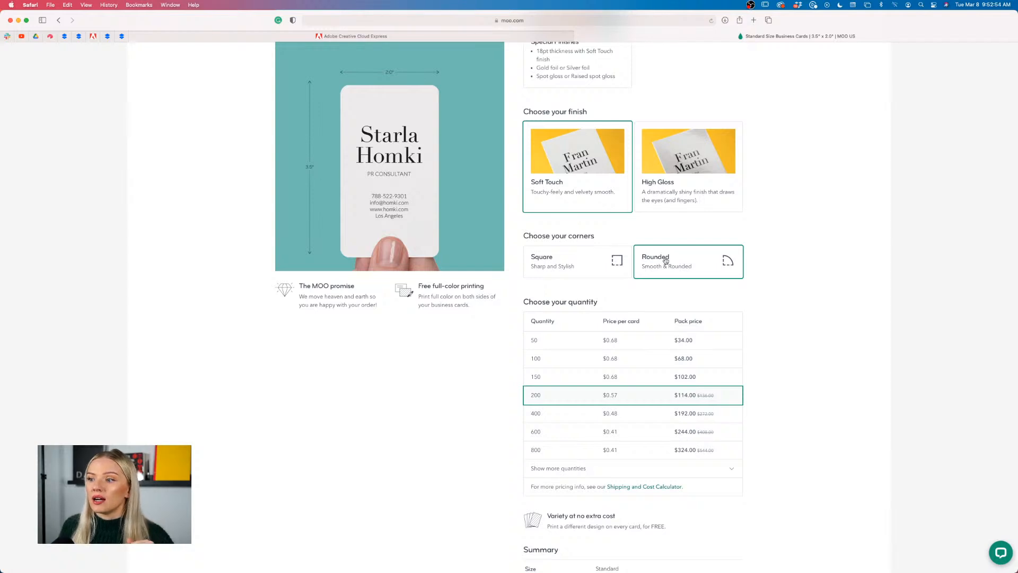
{"action": "scroll", "coordinate": [769, 320], "scroll_direction": "down", "scroll_amount": 10}
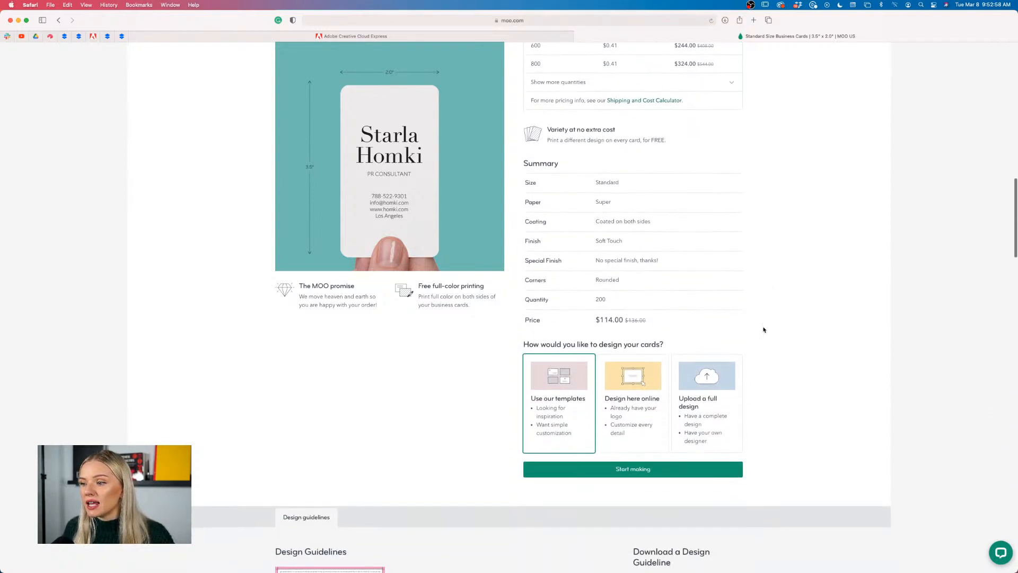
{"action": "left_click", "coordinate": [689, 371]}
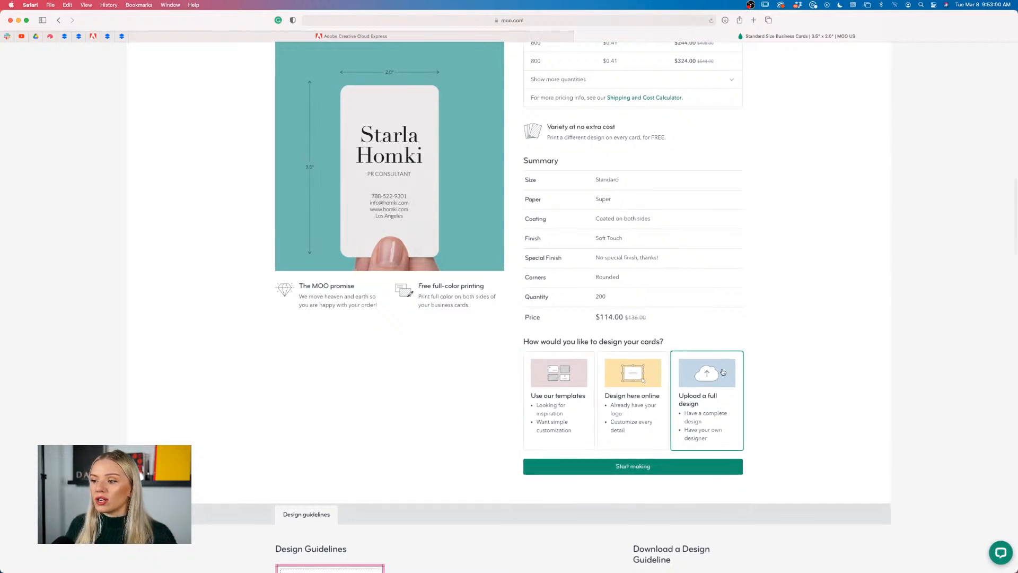
{"action": "scroll", "coordinate": [723, 372], "scroll_direction": "down", "scroll_amount": 1}
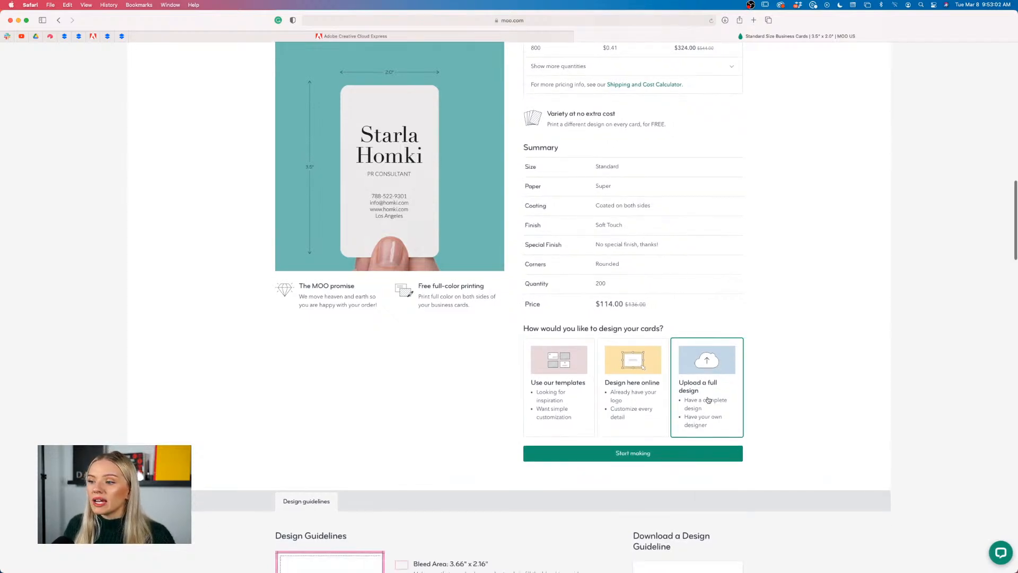
{"action": "left_click", "coordinate": [670, 454]}
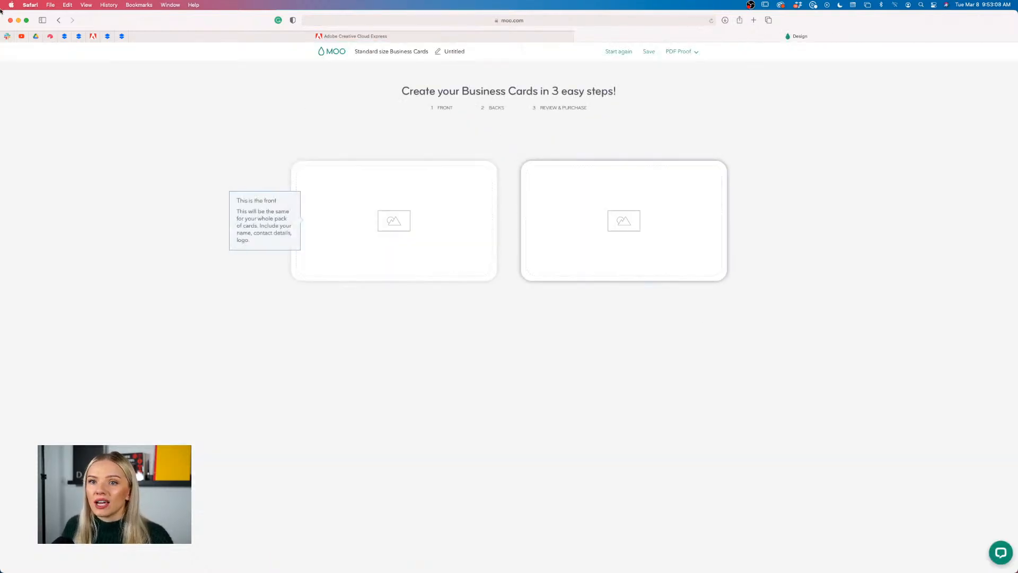
{"action": "left_click", "coordinate": [58, 20]}
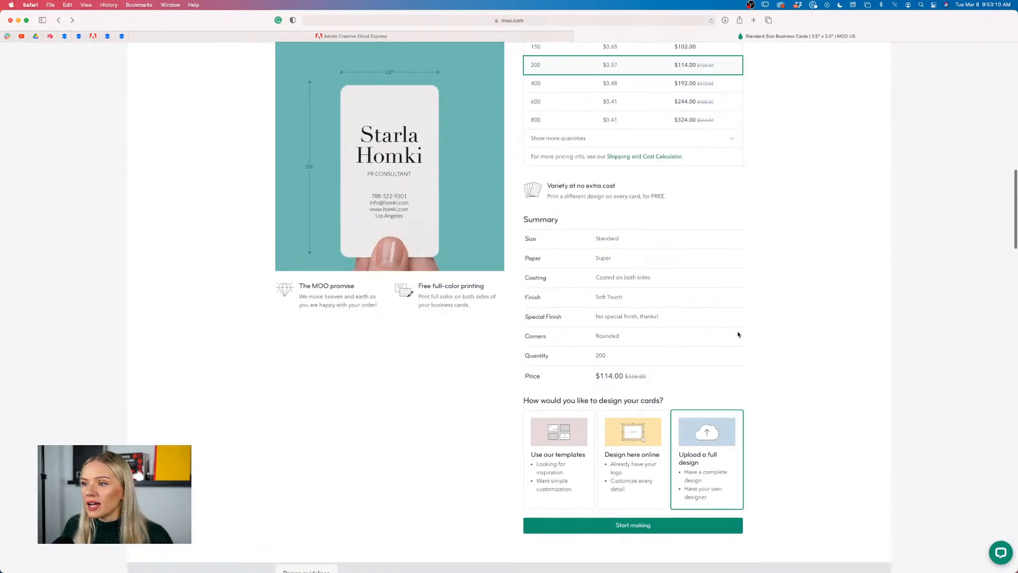
{"action": "scroll", "coordinate": [739, 334], "scroll_direction": "up", "scroll_amount": 4}
{"action": "left_click", "coordinate": [552, 144]}
{"action": "scroll", "coordinate": [793, 334], "scroll_direction": "down", "scroll_amount": 7}
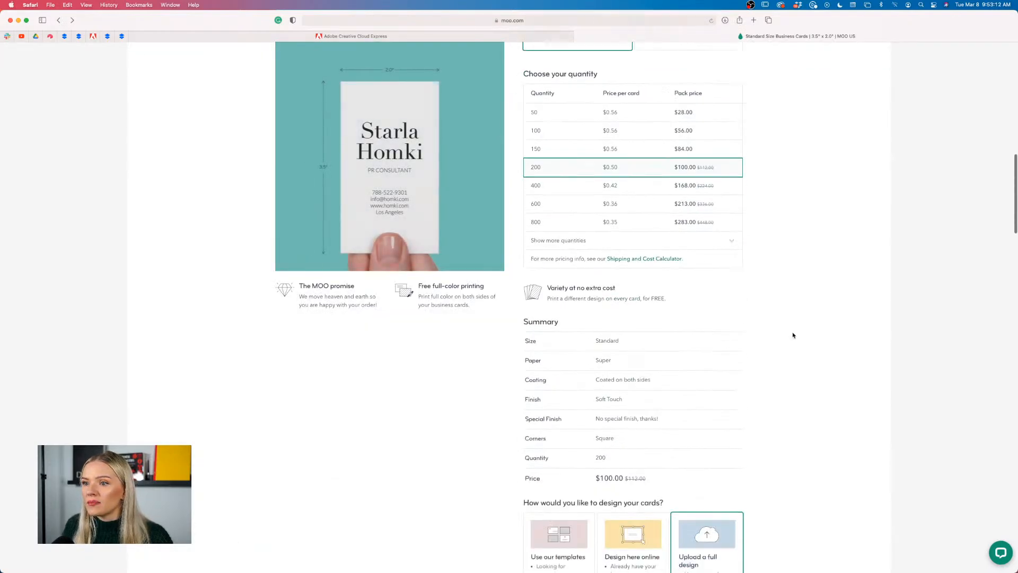
Start the front design upload, browse recent files, then cancel the file chooser
{"action": "left_click", "coordinate": [735, 375]}
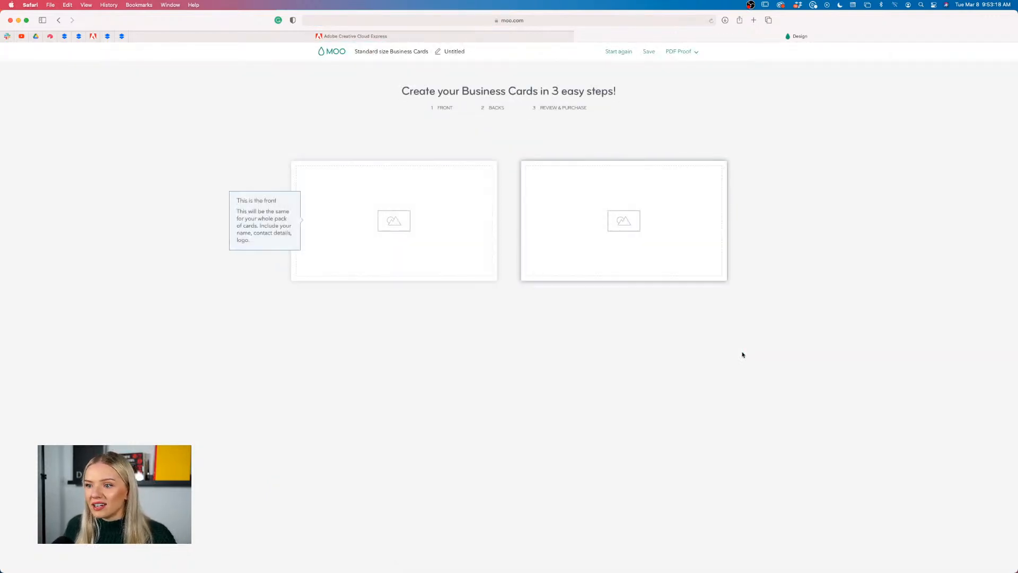
{"action": "left_click", "coordinate": [393, 220]}
{"action": "left_click", "coordinate": [506, 223]}
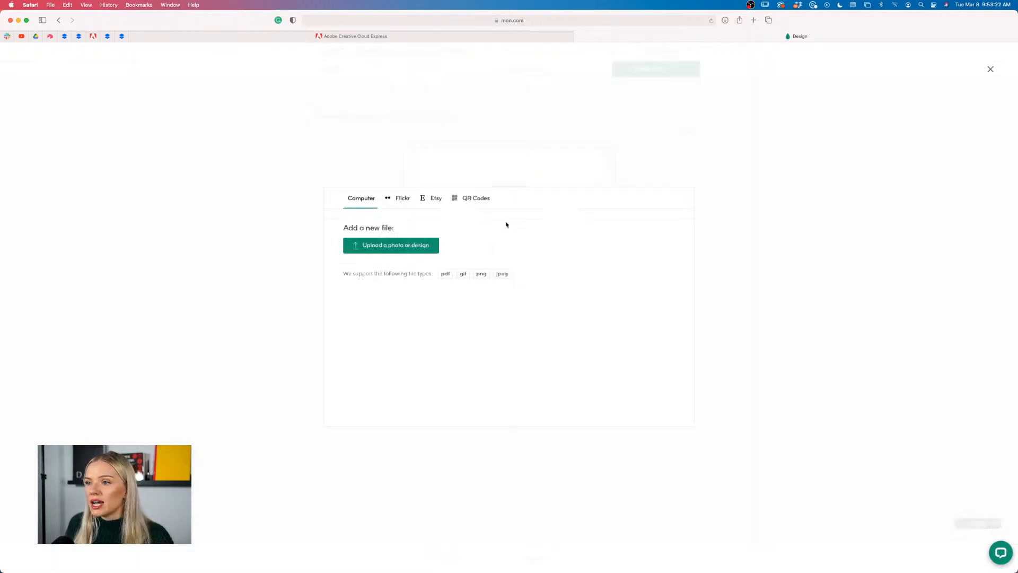
{"action": "left_click", "coordinate": [410, 247]}
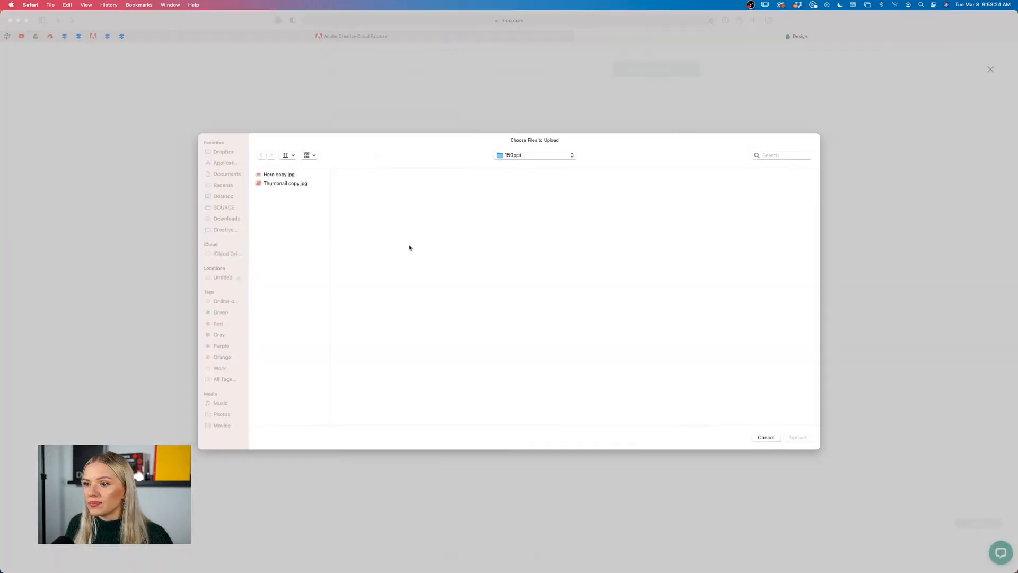
{"action": "left_click", "coordinate": [224, 185]}
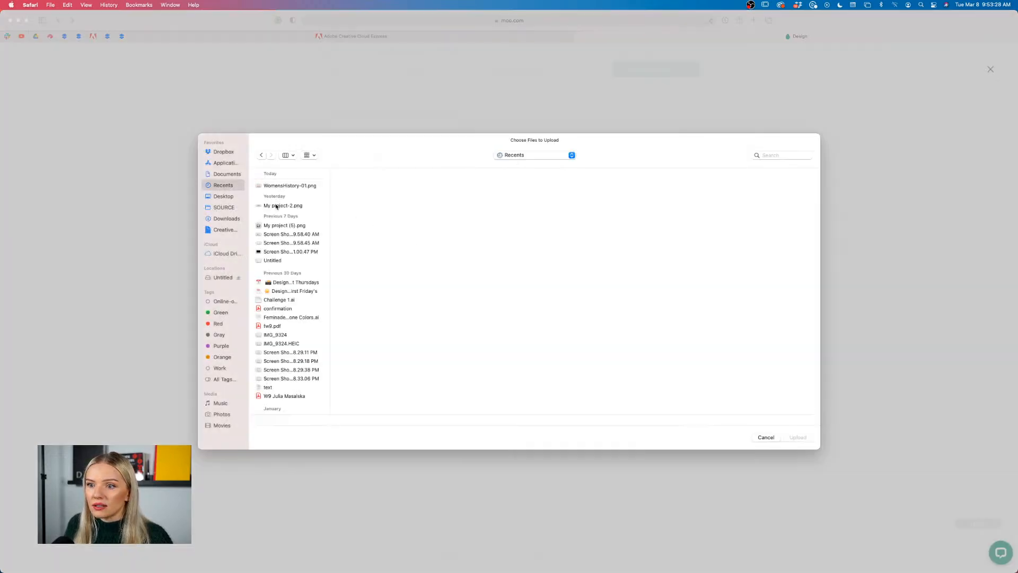
{"action": "left_click", "coordinate": [276, 206]}
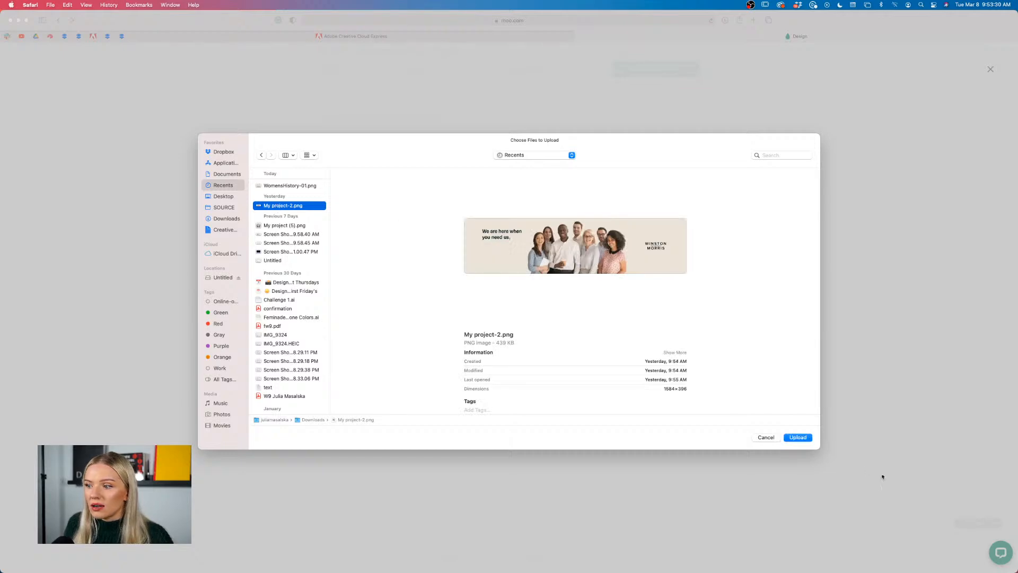
{"action": "left_click", "coordinate": [767, 437]}
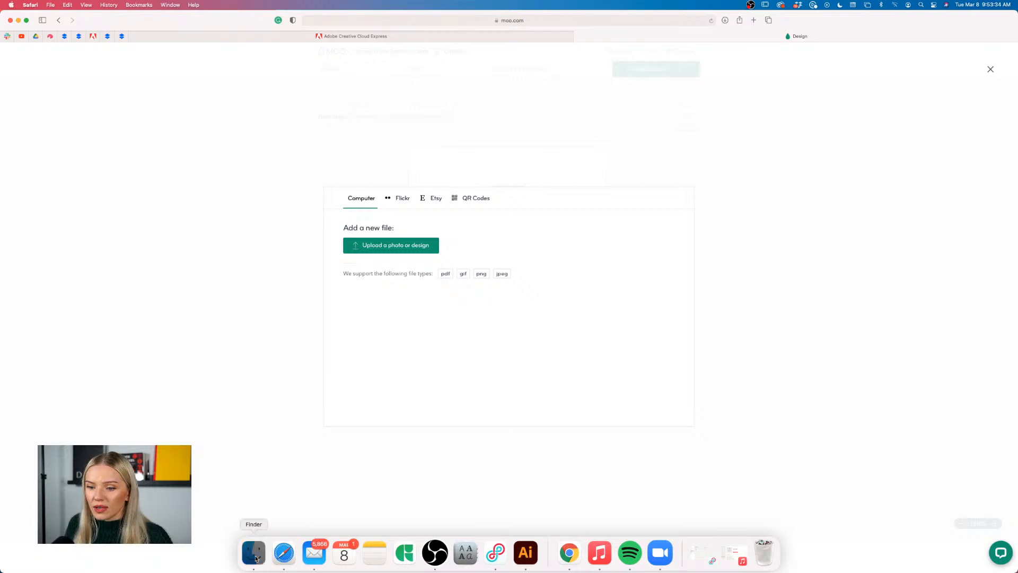
Try adding a card file from Finder and Downloads, cancel, and close the upload panel
{"action": "left_click", "coordinate": [254, 553]}
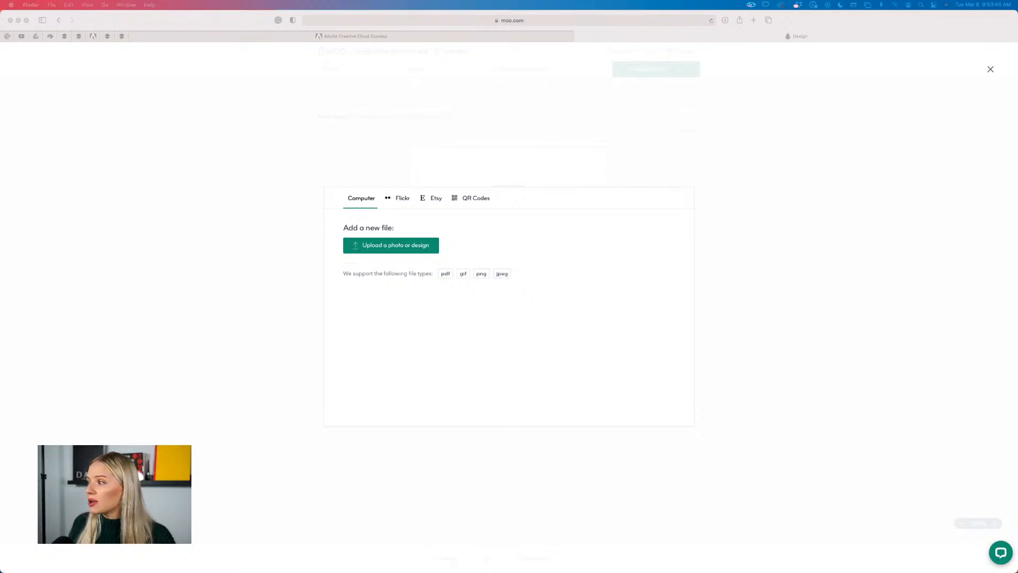
{"action": "left_click_drag", "start_coordinate": [1017, 281], "coordinate": [520, 262]}
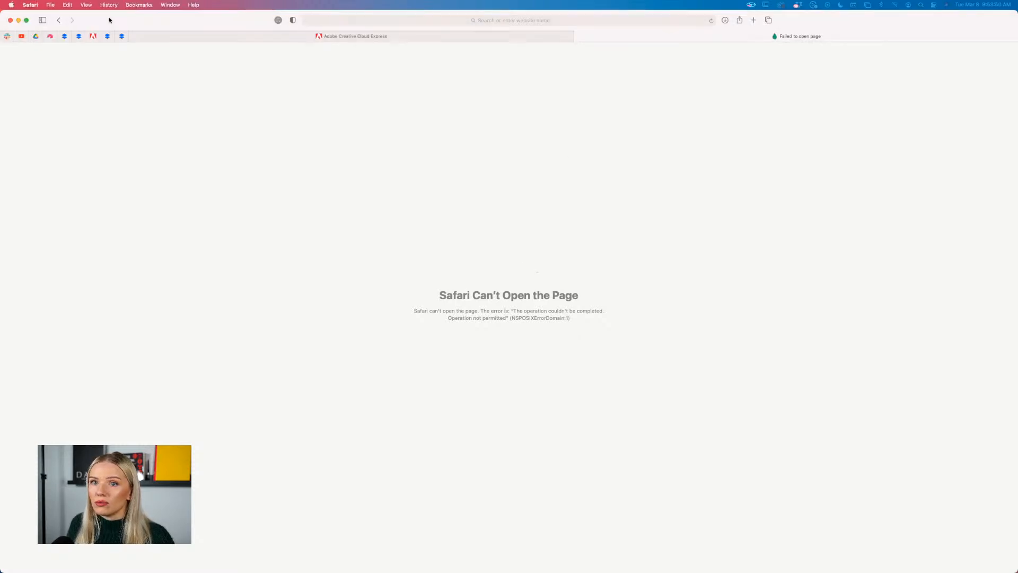
{"action": "left_click", "coordinate": [57, 20]}
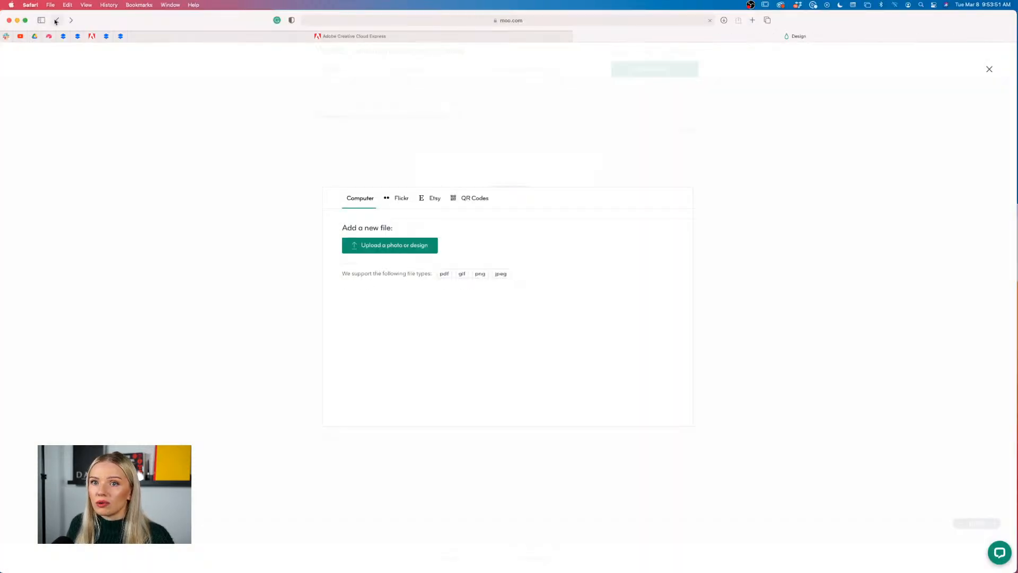
{"action": "left_click", "coordinate": [400, 247]}
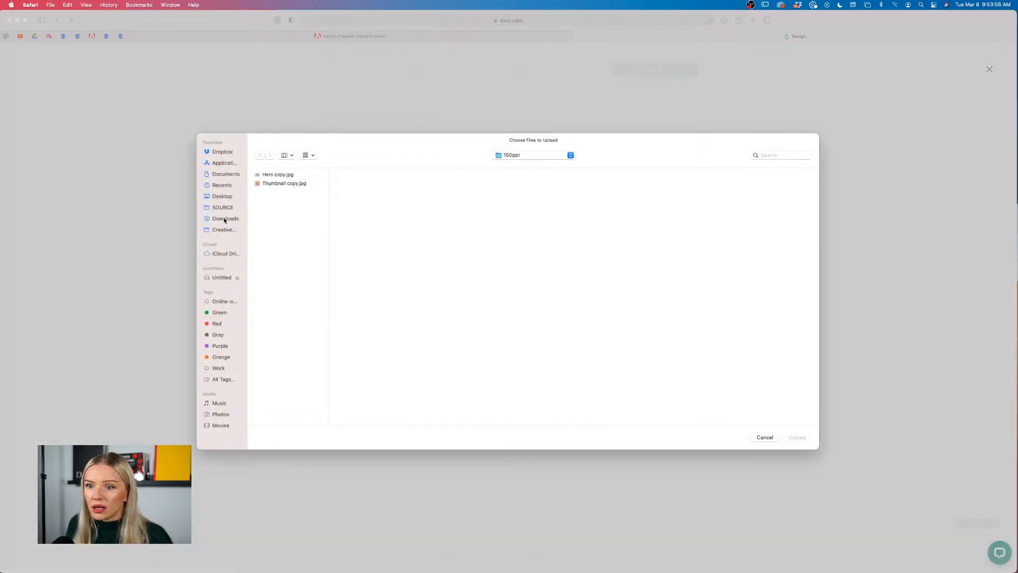
{"action": "left_click", "coordinate": [225, 219]}
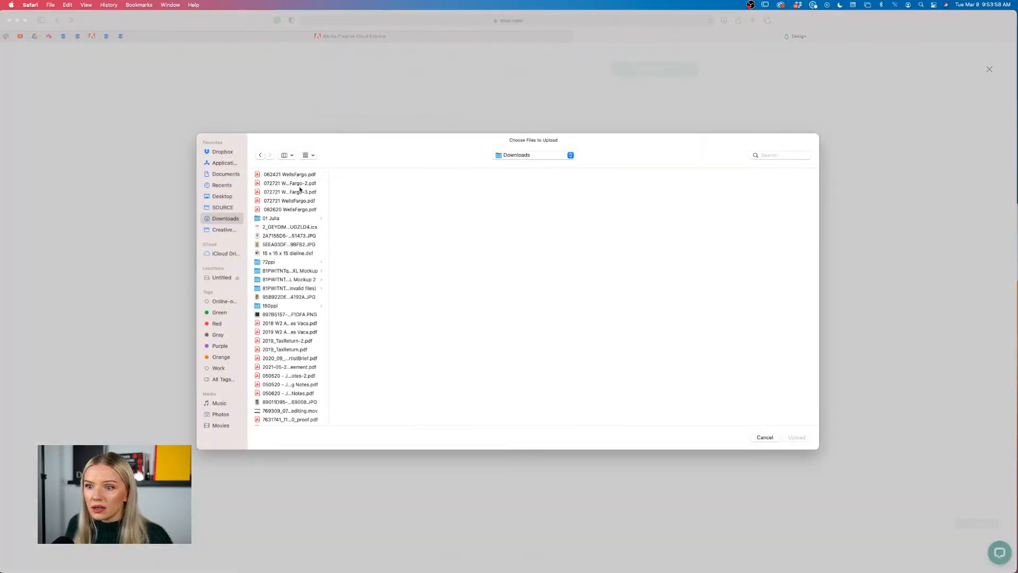
{"action": "left_click", "coordinate": [774, 436]}
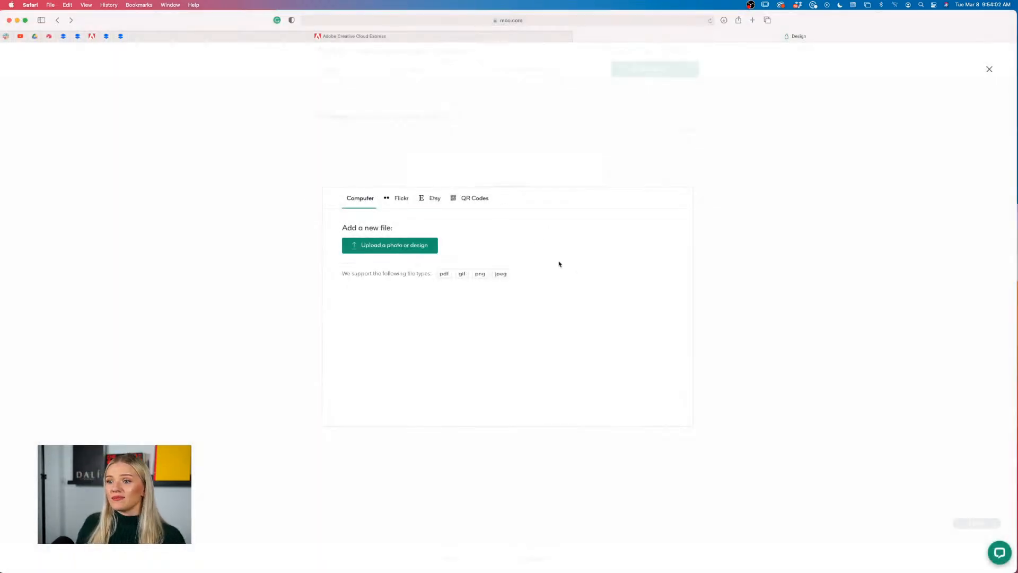
{"action": "left_click", "coordinate": [517, 164]}
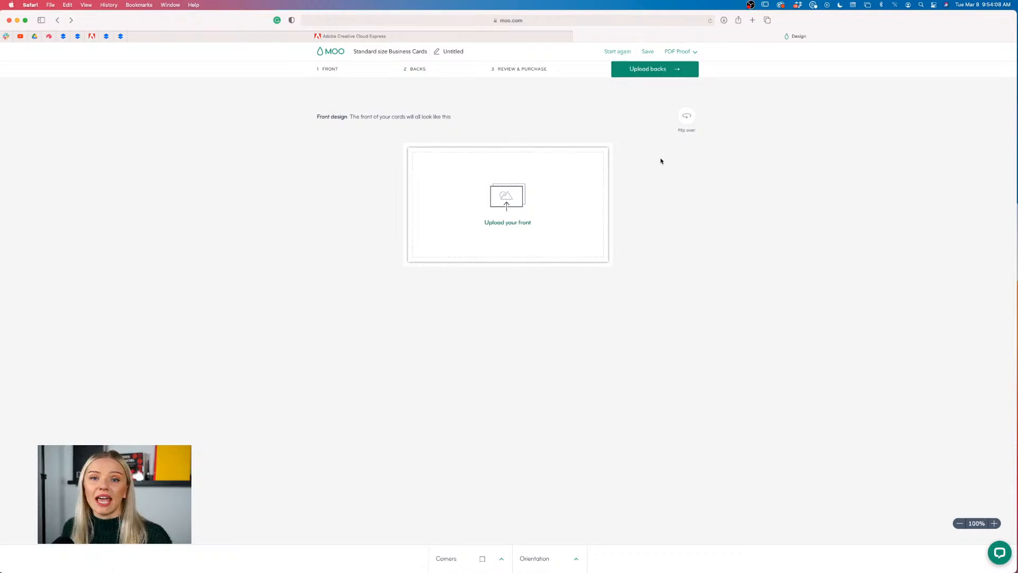
Duplicate Business Card Front from Projects and rename the copy with the new cardholder's first name
{"action": "left_click", "coordinate": [421, 37]}
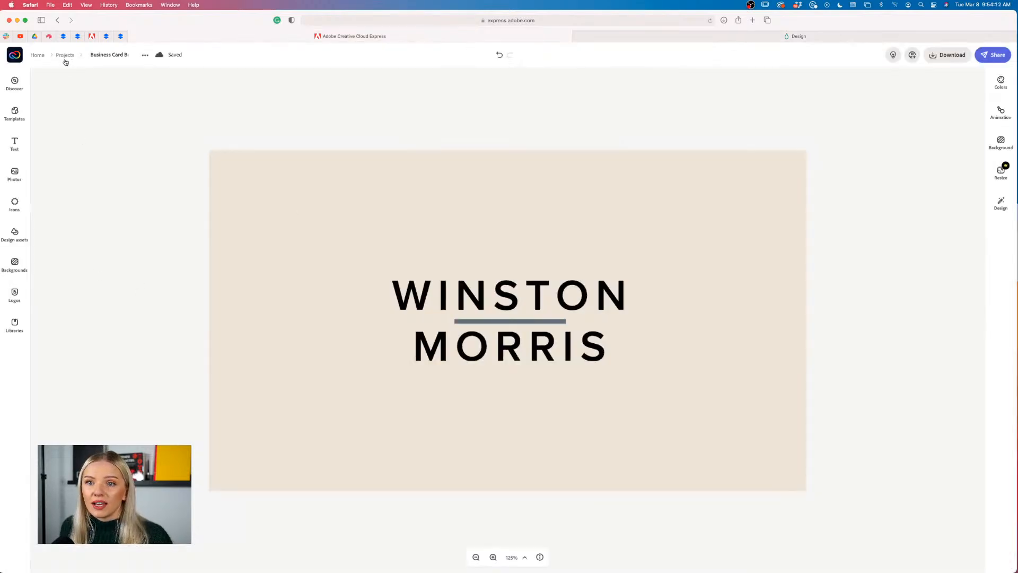
{"action": "left_click", "coordinate": [65, 56]}
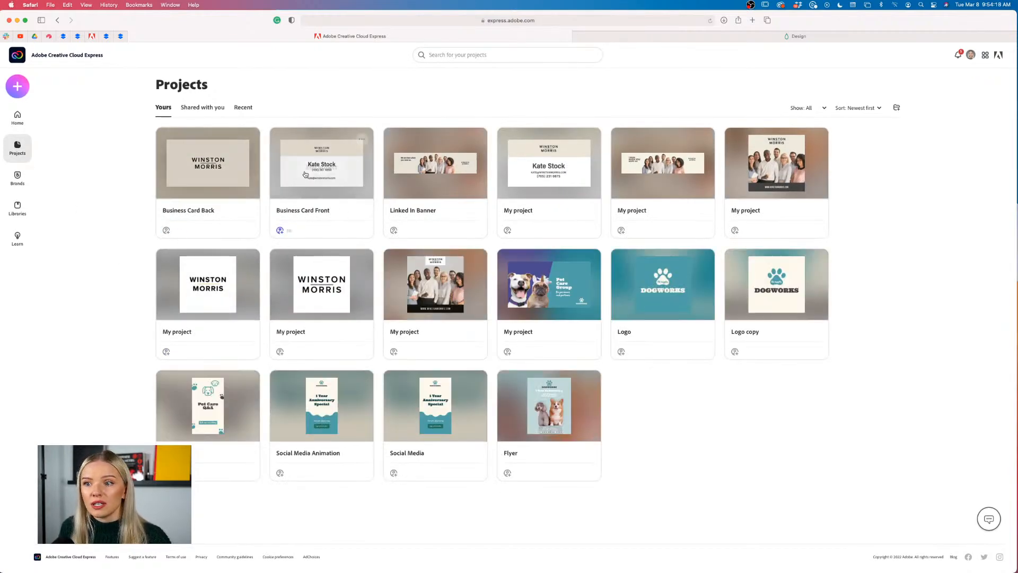
{"action": "mouse_move", "coordinate": [312, 182]}
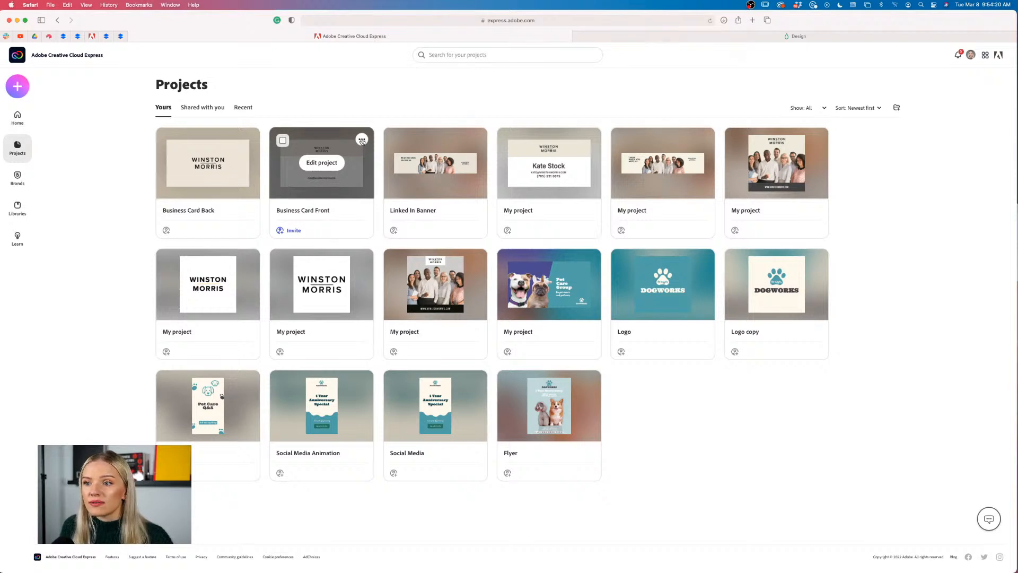
{"action": "left_click", "coordinate": [361, 140]}
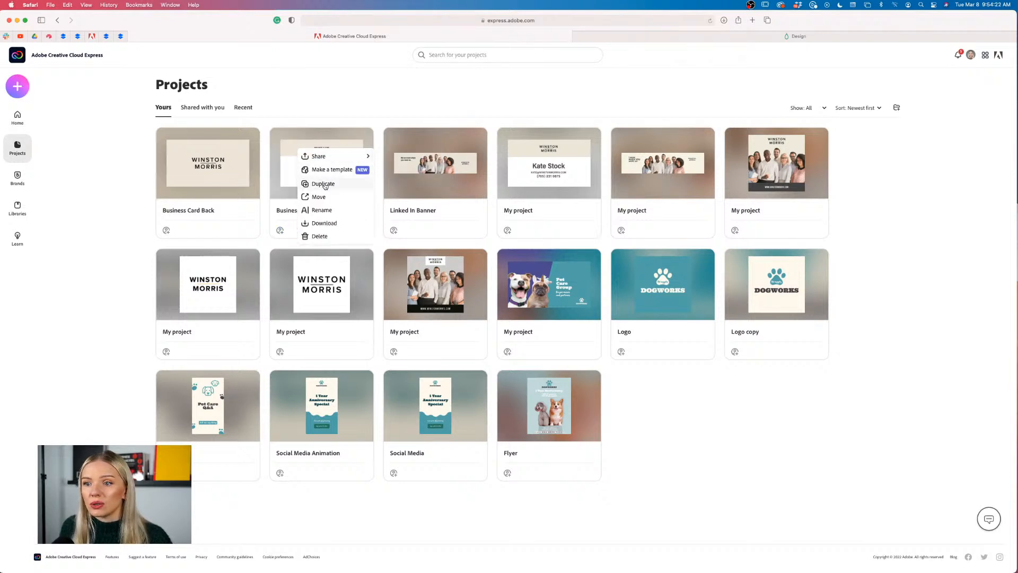
{"action": "left_click", "coordinate": [323, 184]}
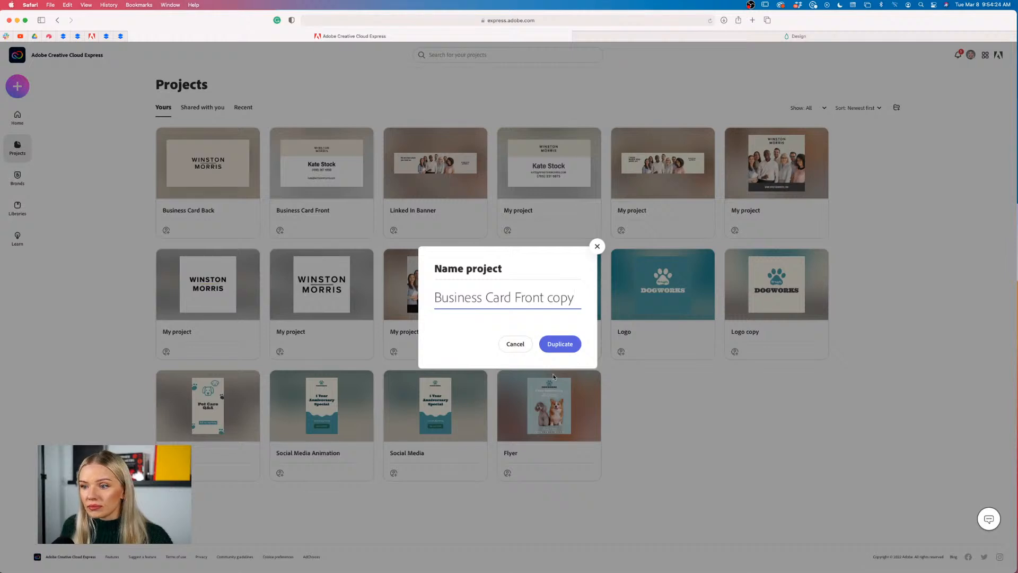
{"action": "key", "text": "BackSpace"}
{"action": "key", "text": "BackSpace"}
{"action": "key", "text": "BackSpace"}
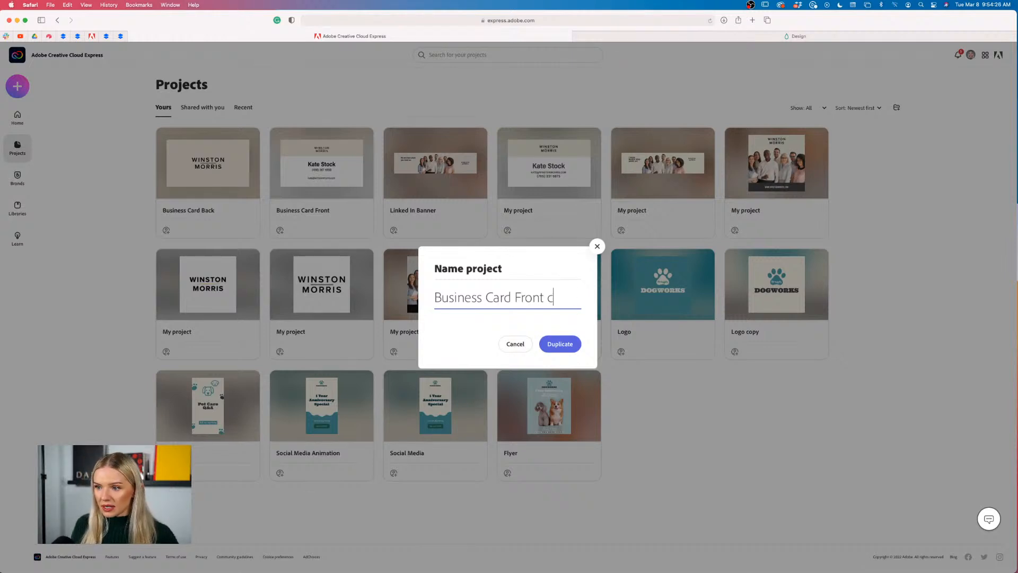
{"action": "key", "text": "BackSpace"}
{"action": "type", "text": "Jessica"}
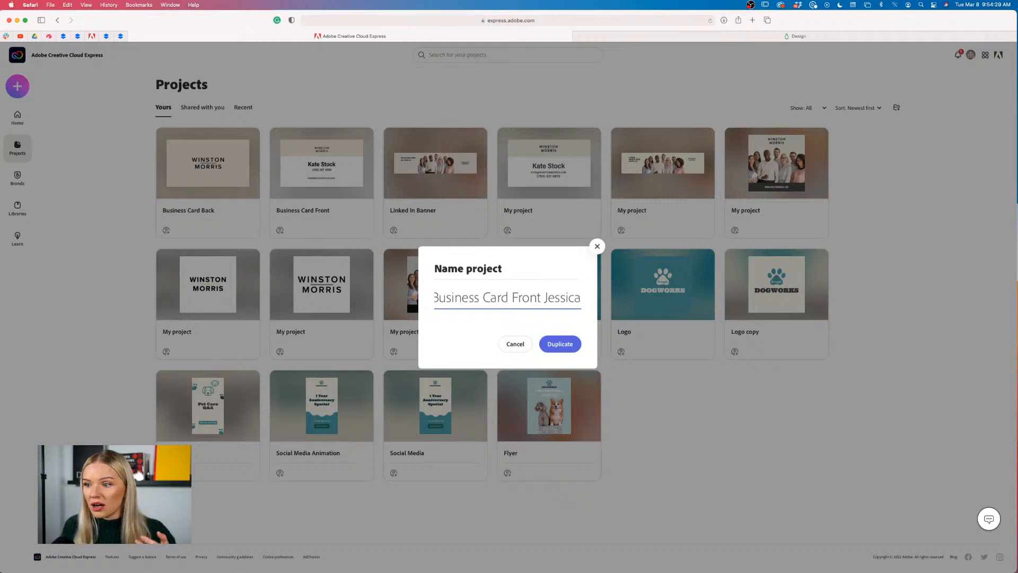
{"action": "key", "text": "Return"}
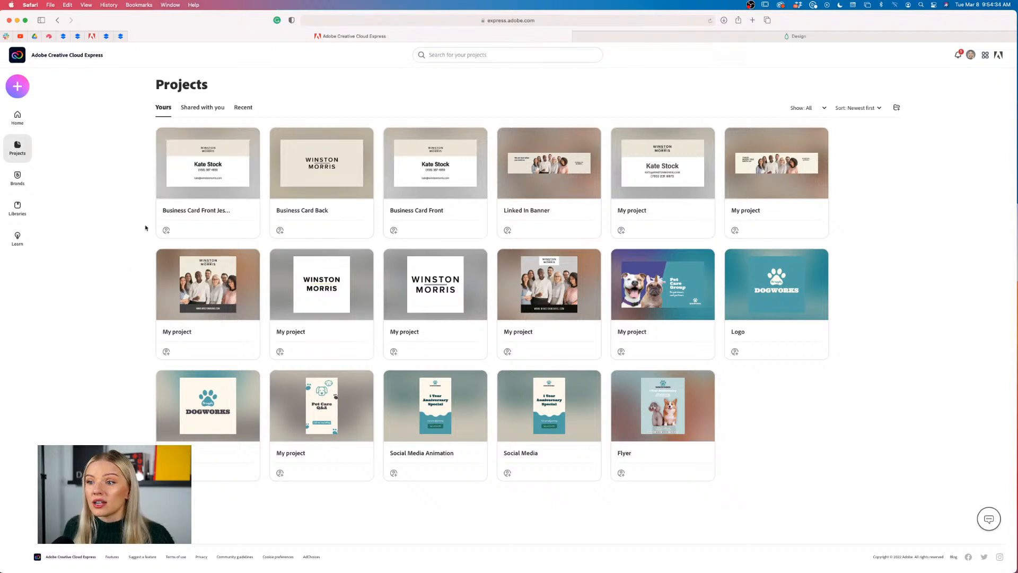
{"action": "mouse_move", "coordinate": [214, 166]}
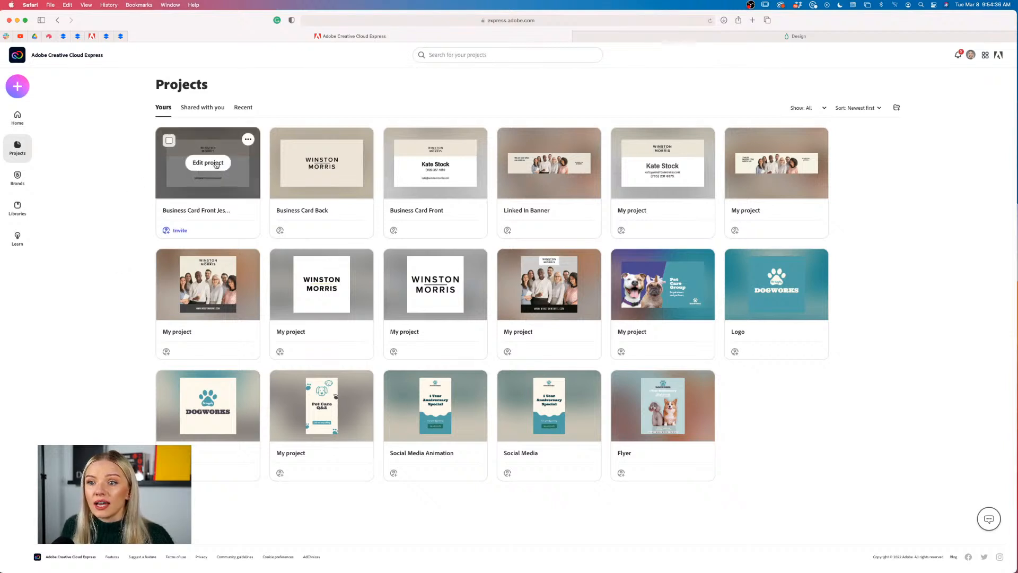
Open the duplicated card and replace the name text with the new cardholder's full name
{"action": "left_click", "coordinate": [215, 163]}
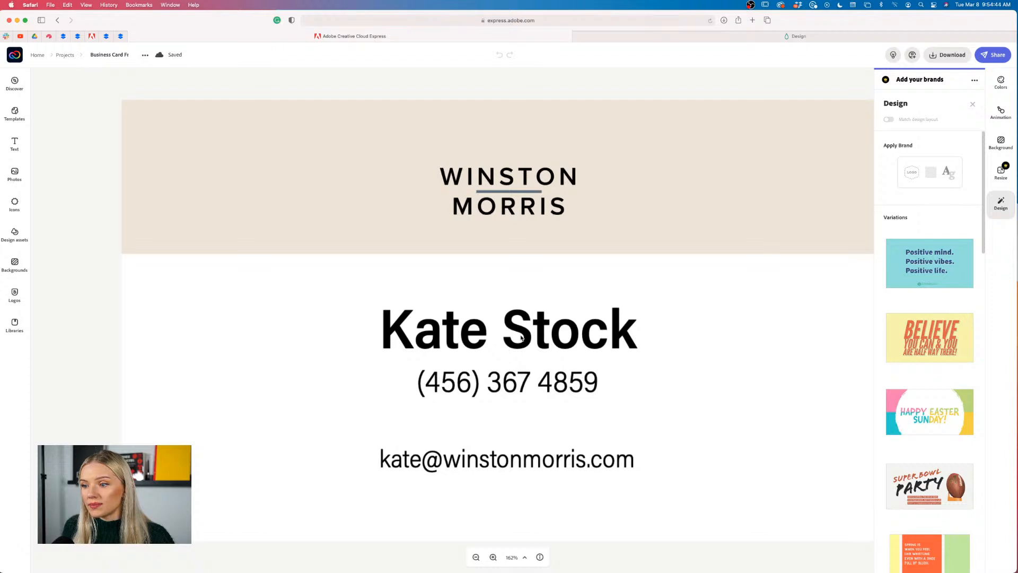
{"action": "left_click", "coordinate": [522, 338]}
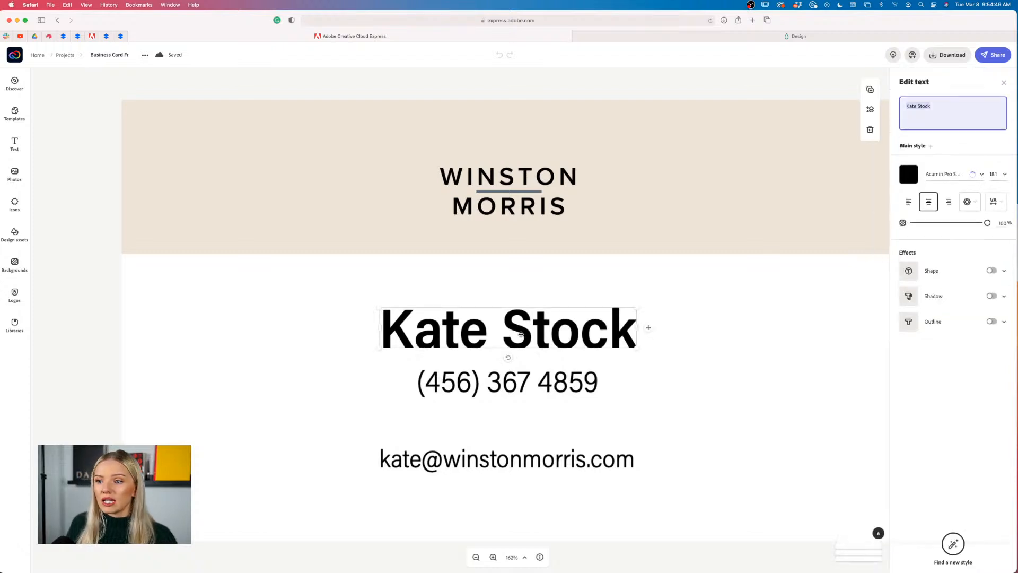
{"action": "left_click", "coordinate": [942, 104]}
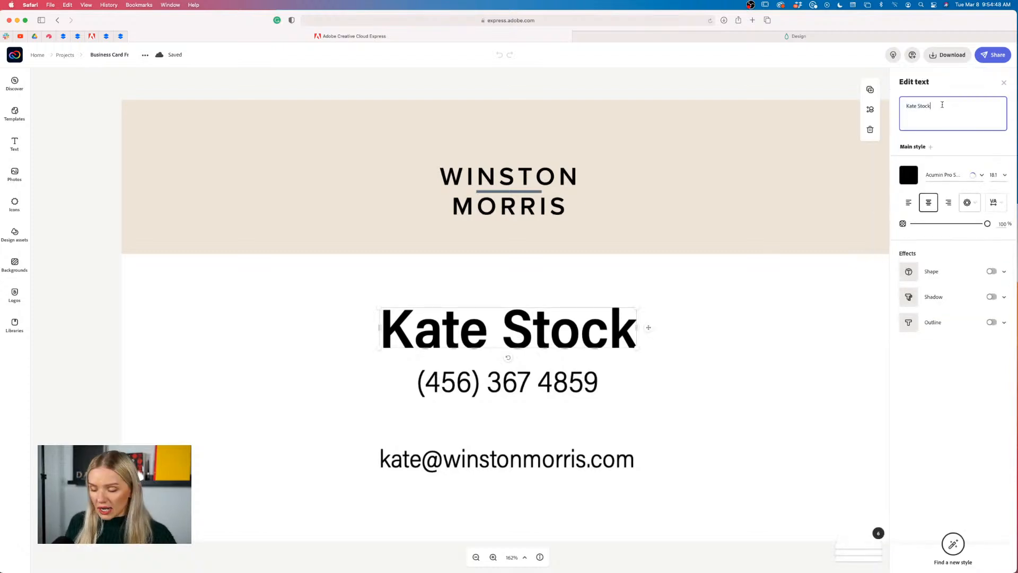
{"action": "left_click_drag", "start_coordinate": [942, 104], "coordinate": [906, 105]}
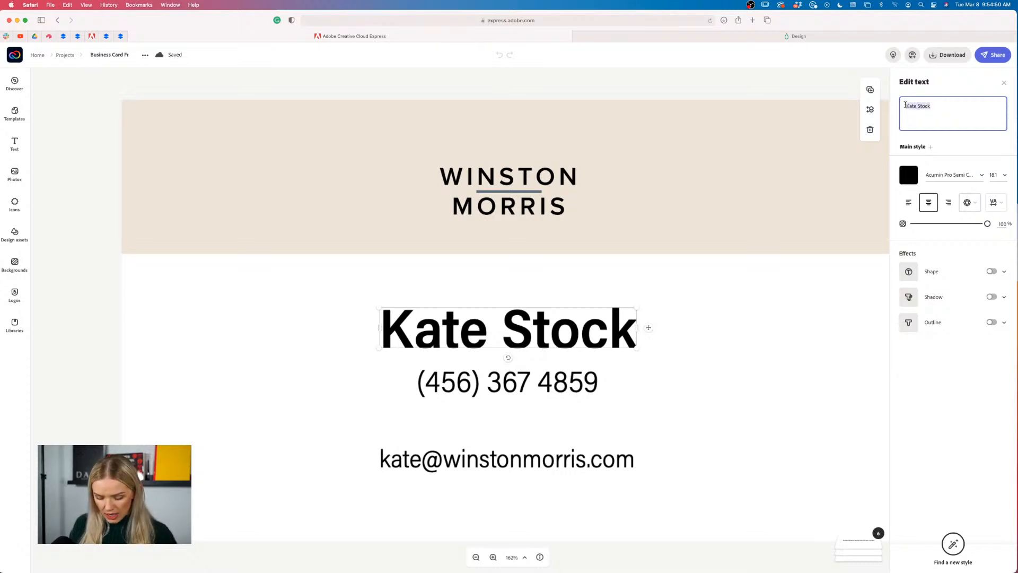
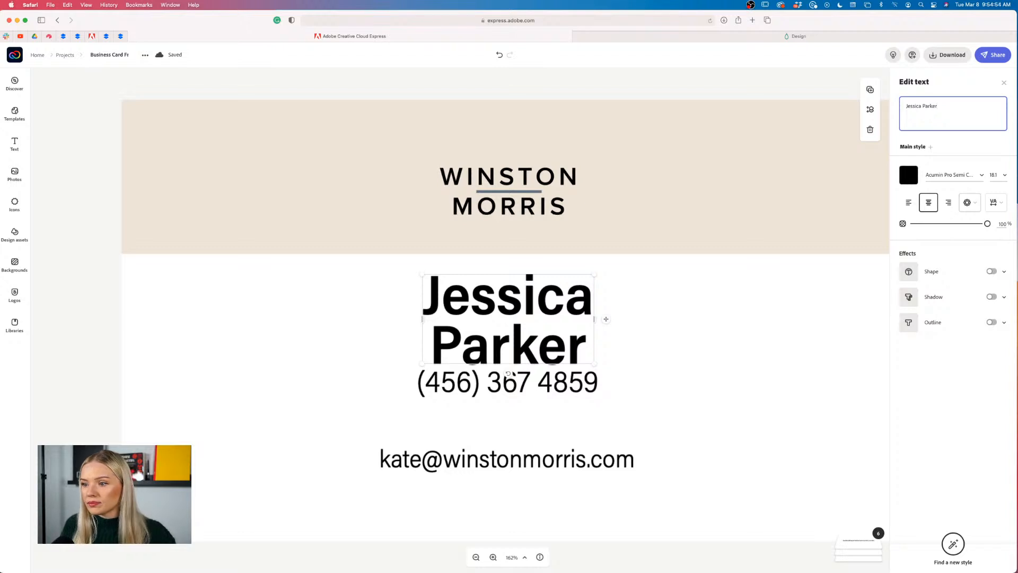
Widen the name box to one line, centre it on the card, and save to Projects
{"action": "left_click_drag", "start_coordinate": [595, 318], "coordinate": [781, 322]}
{"action": "left_click_drag", "start_coordinate": [695, 300], "coordinate": [611, 328]}
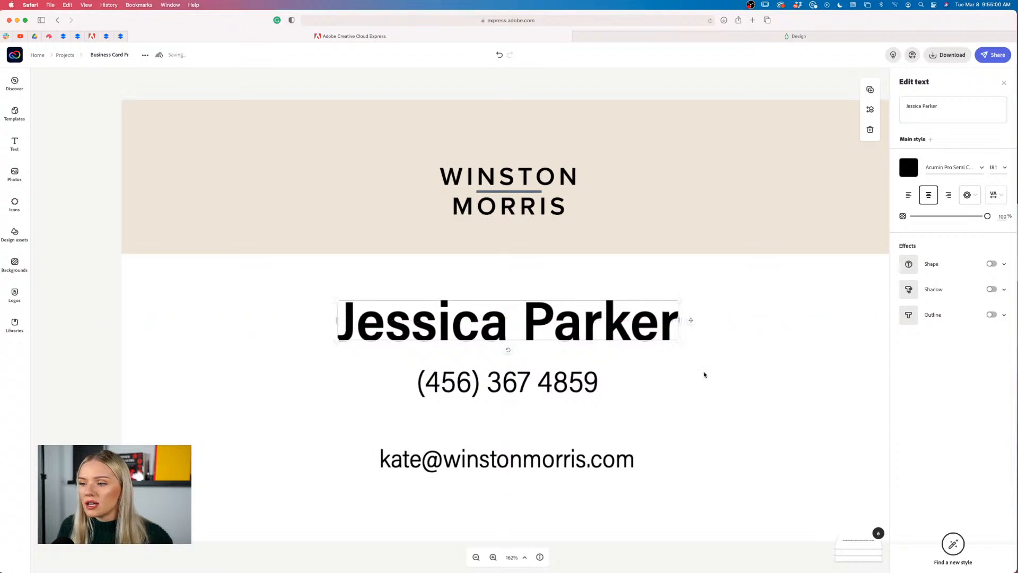
{"action": "left_click", "coordinate": [711, 364]}
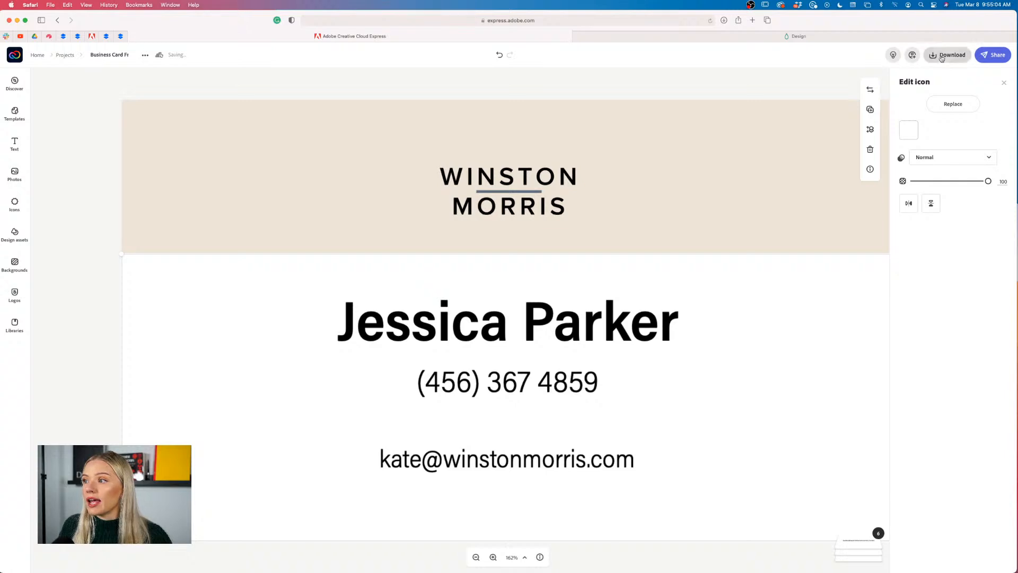
{"action": "left_click", "coordinate": [72, 57]}
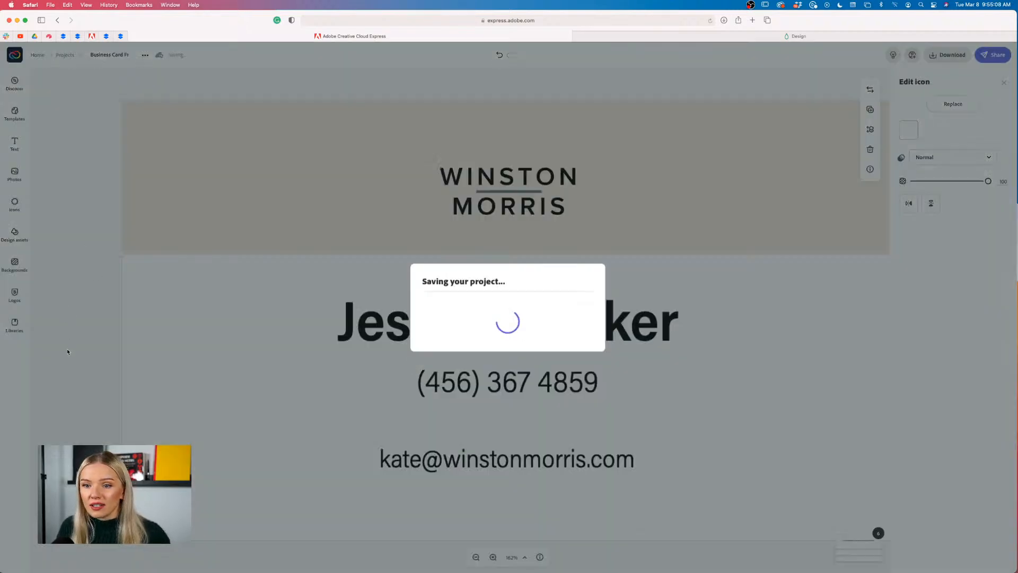